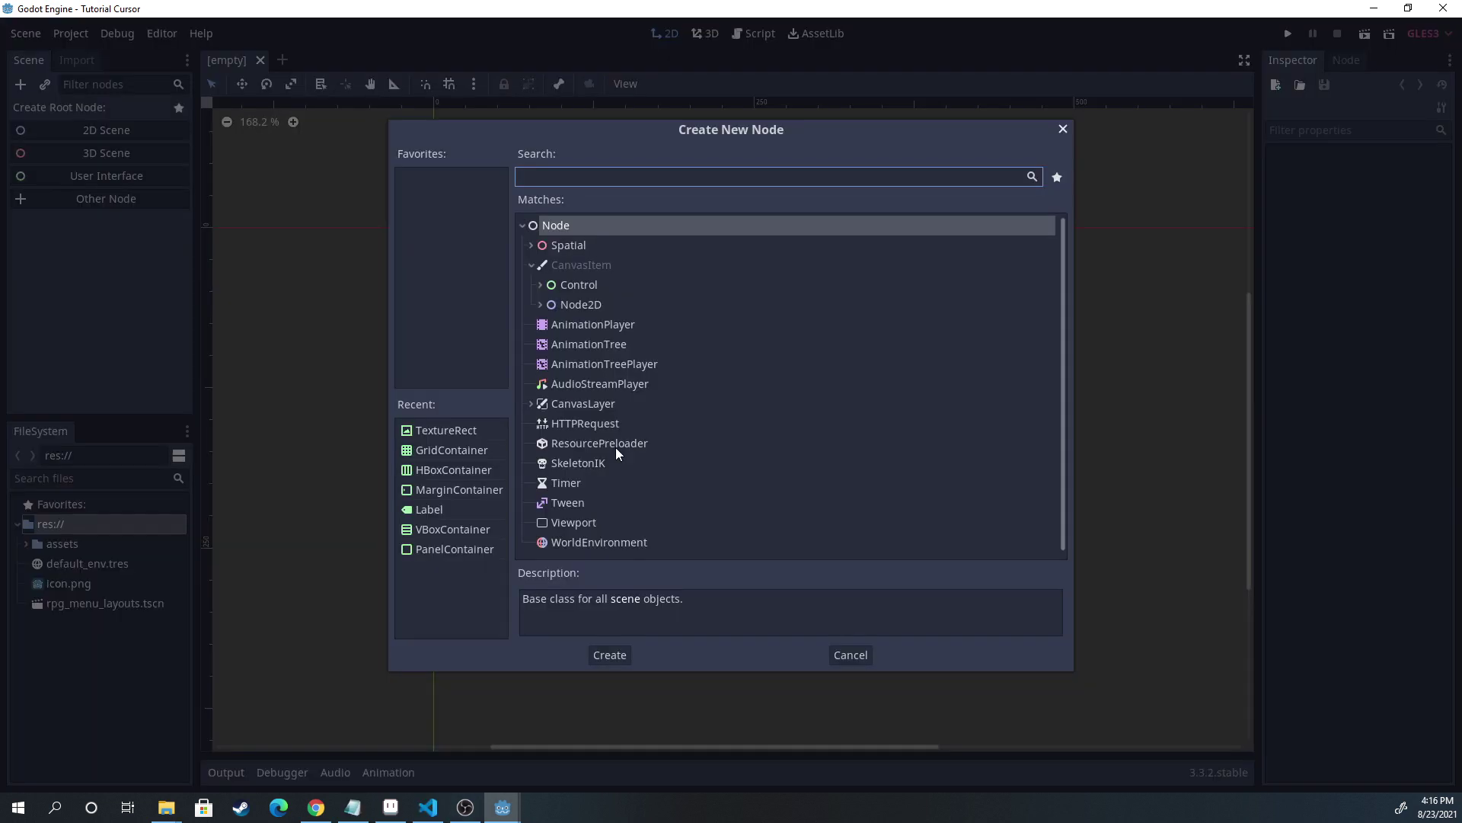
pyautogui.write('texture')
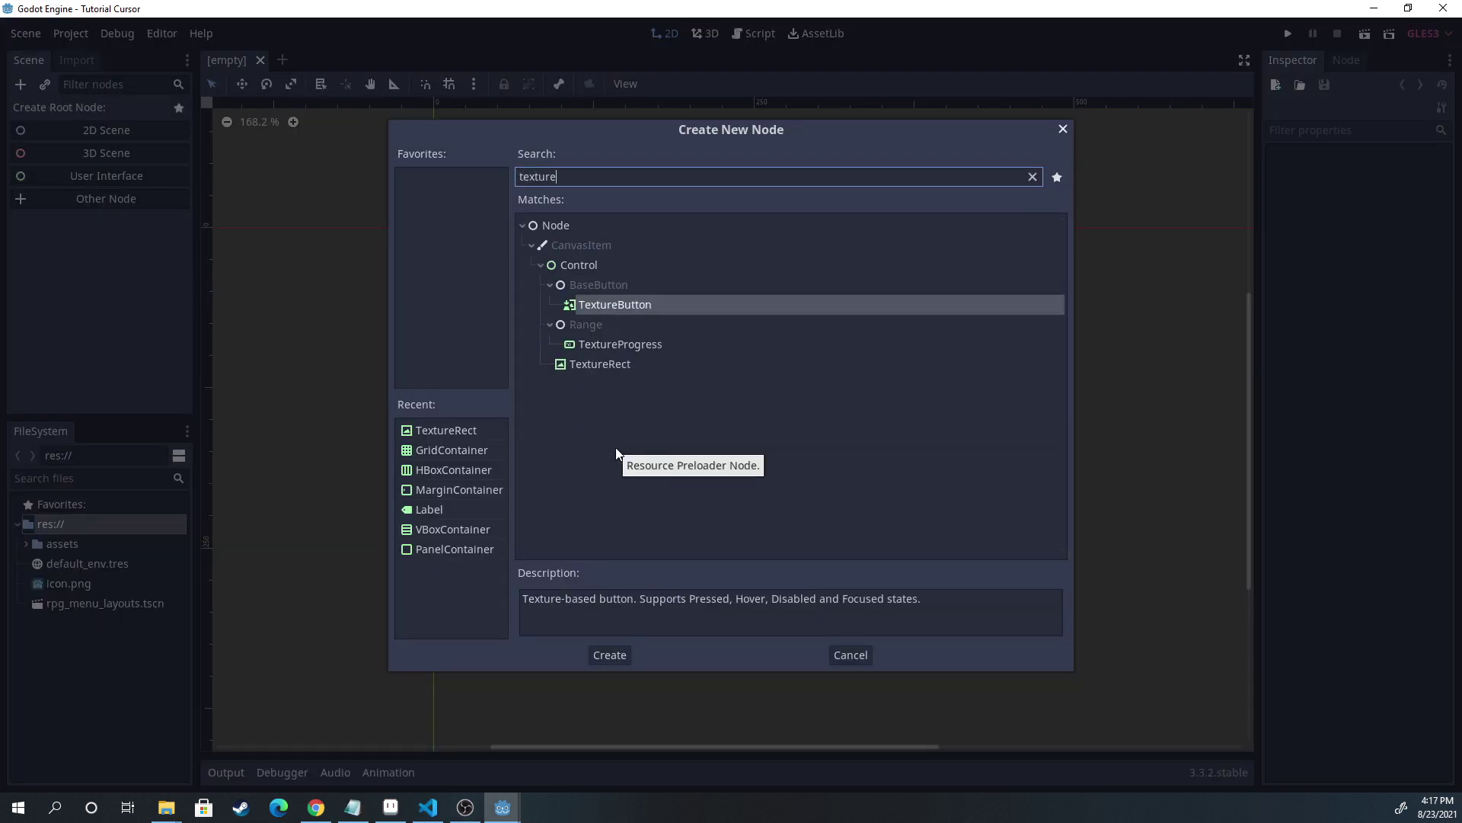
pyautogui.write('r')
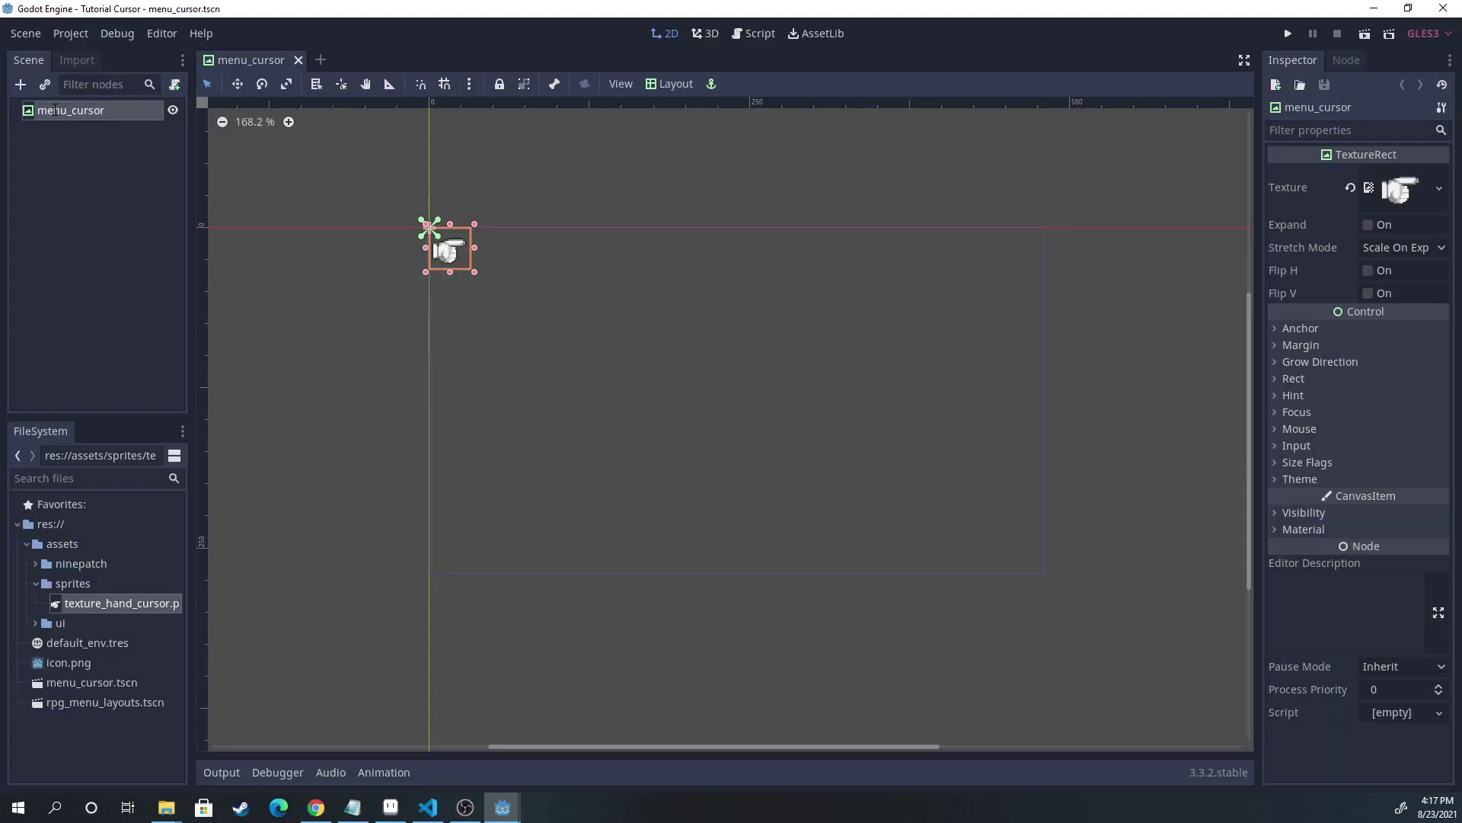
# Step: Attach and create a new script on the menu_cursor hand TextureRect
pyautogui.click(175, 85)
pyautogui.click(687, 505)
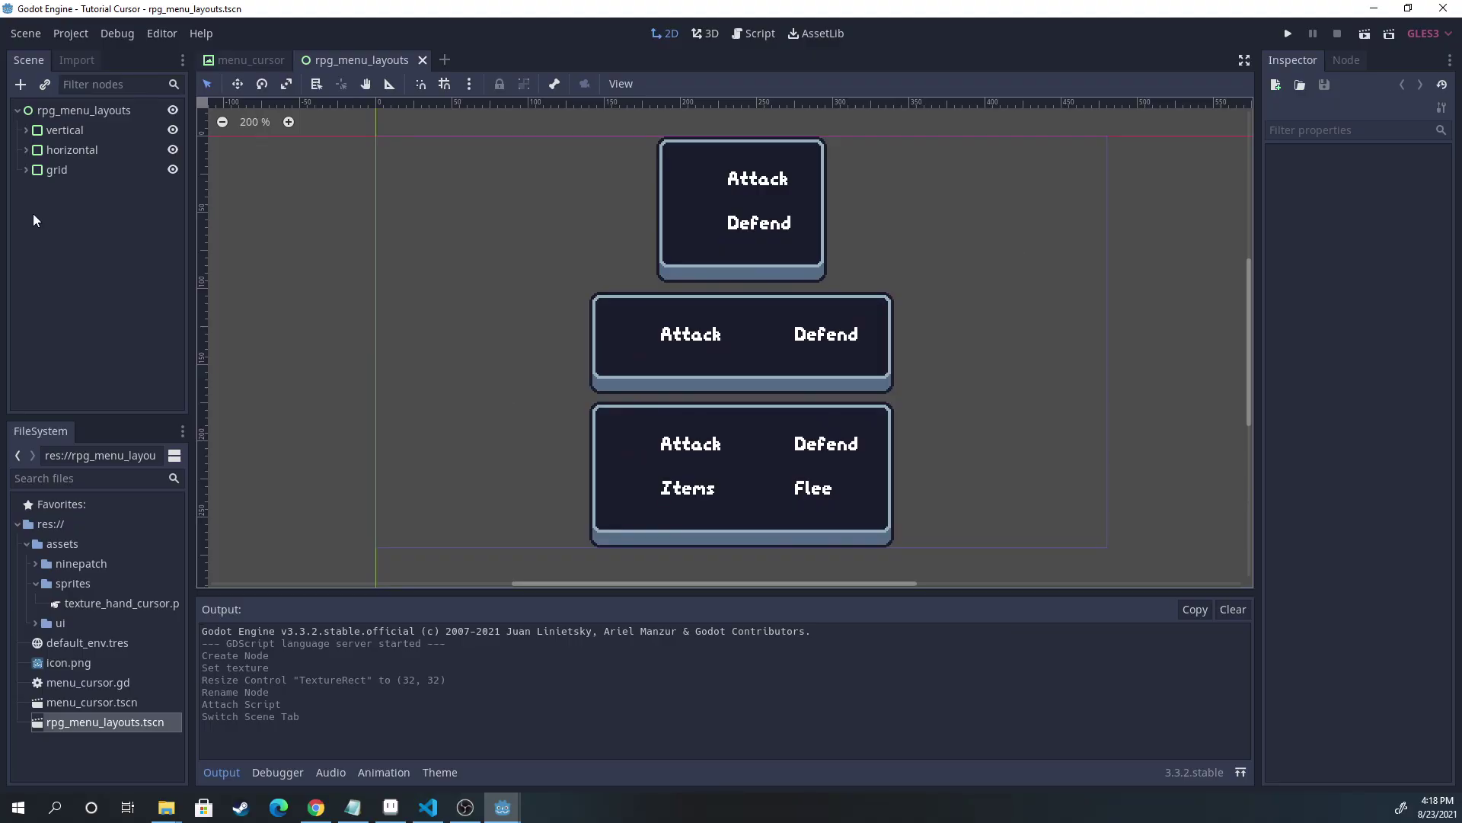
# Step: Expand the vertical, horizontal and grid menus and inspect their VBox, HBox and Grid containers
pyautogui.click(27, 130)
pyautogui.click(70, 170)
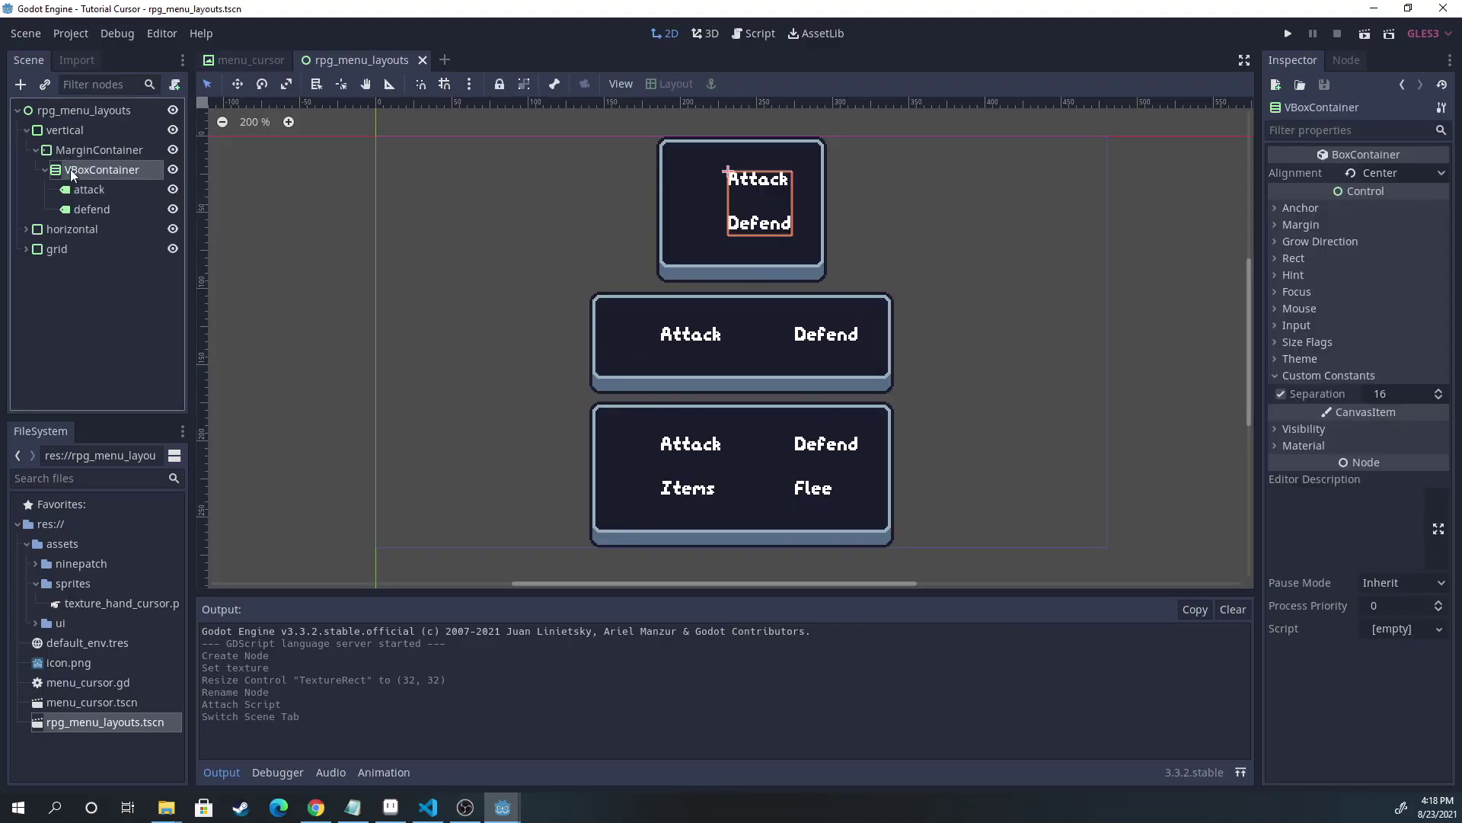
pyautogui.click(27, 229)
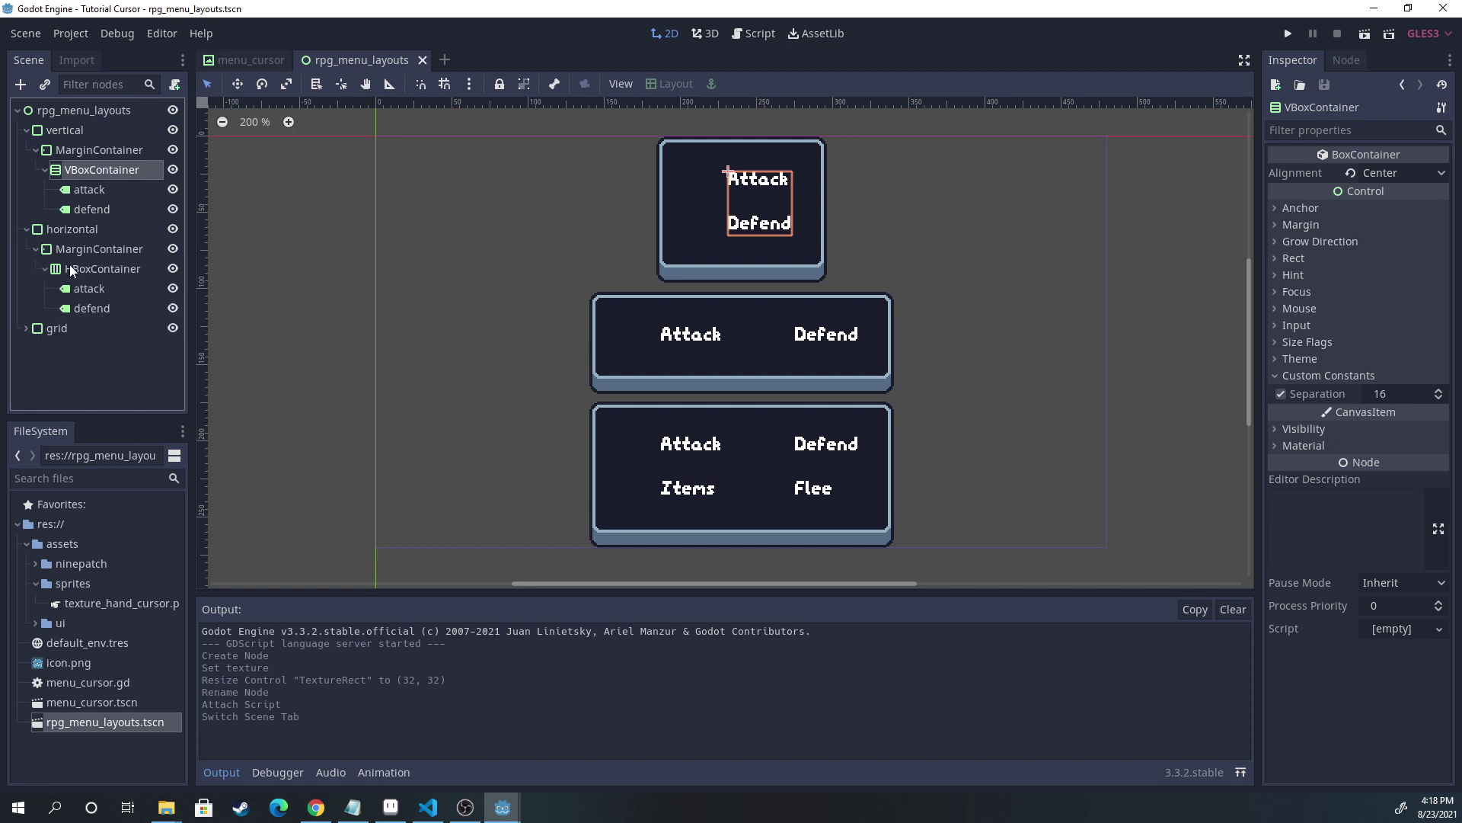
pyautogui.click(72, 269)
pyautogui.click(28, 329)
pyautogui.scroll(-1, 42, 327)
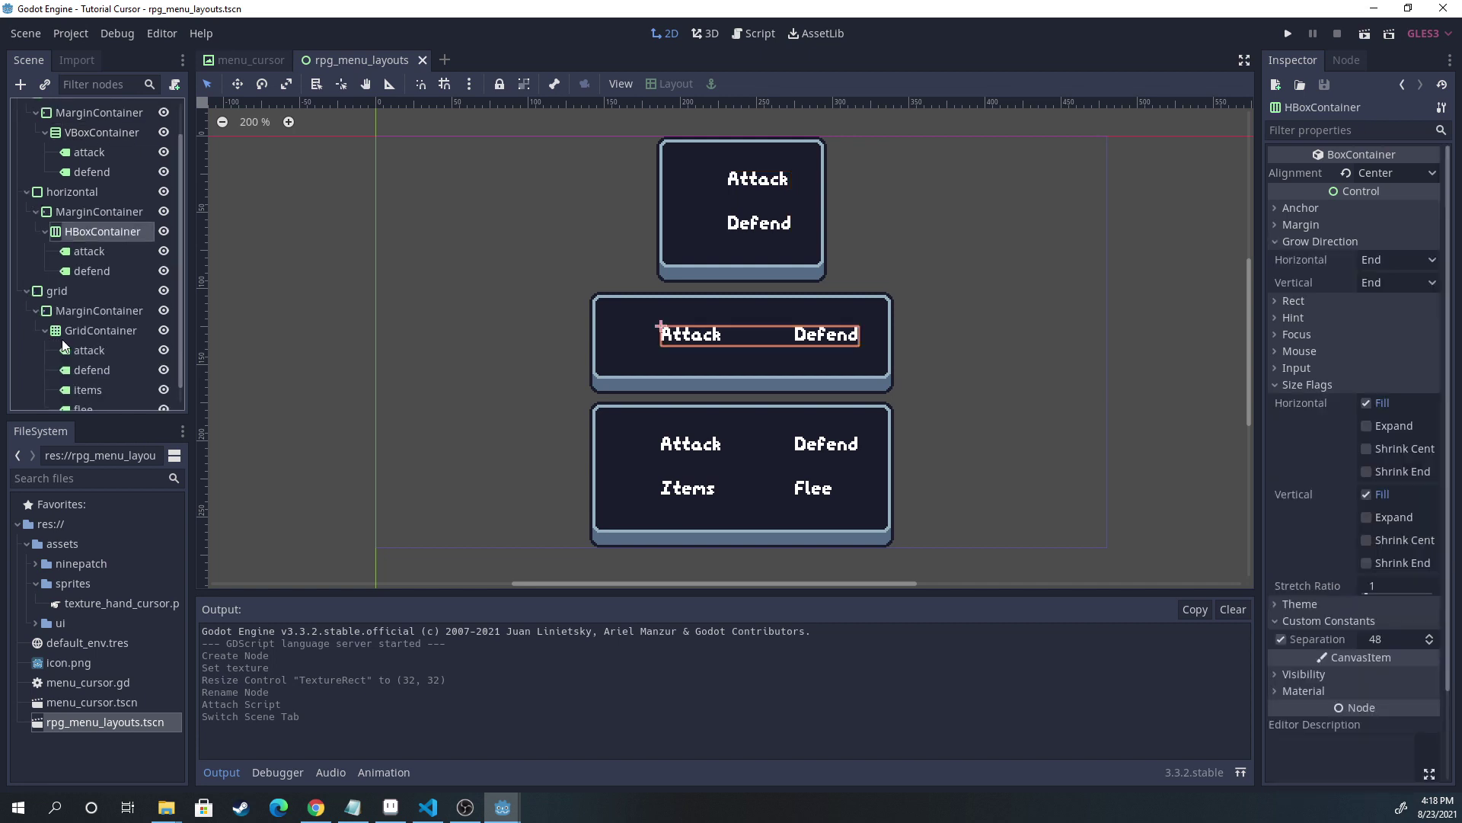
pyautogui.click(62, 330)
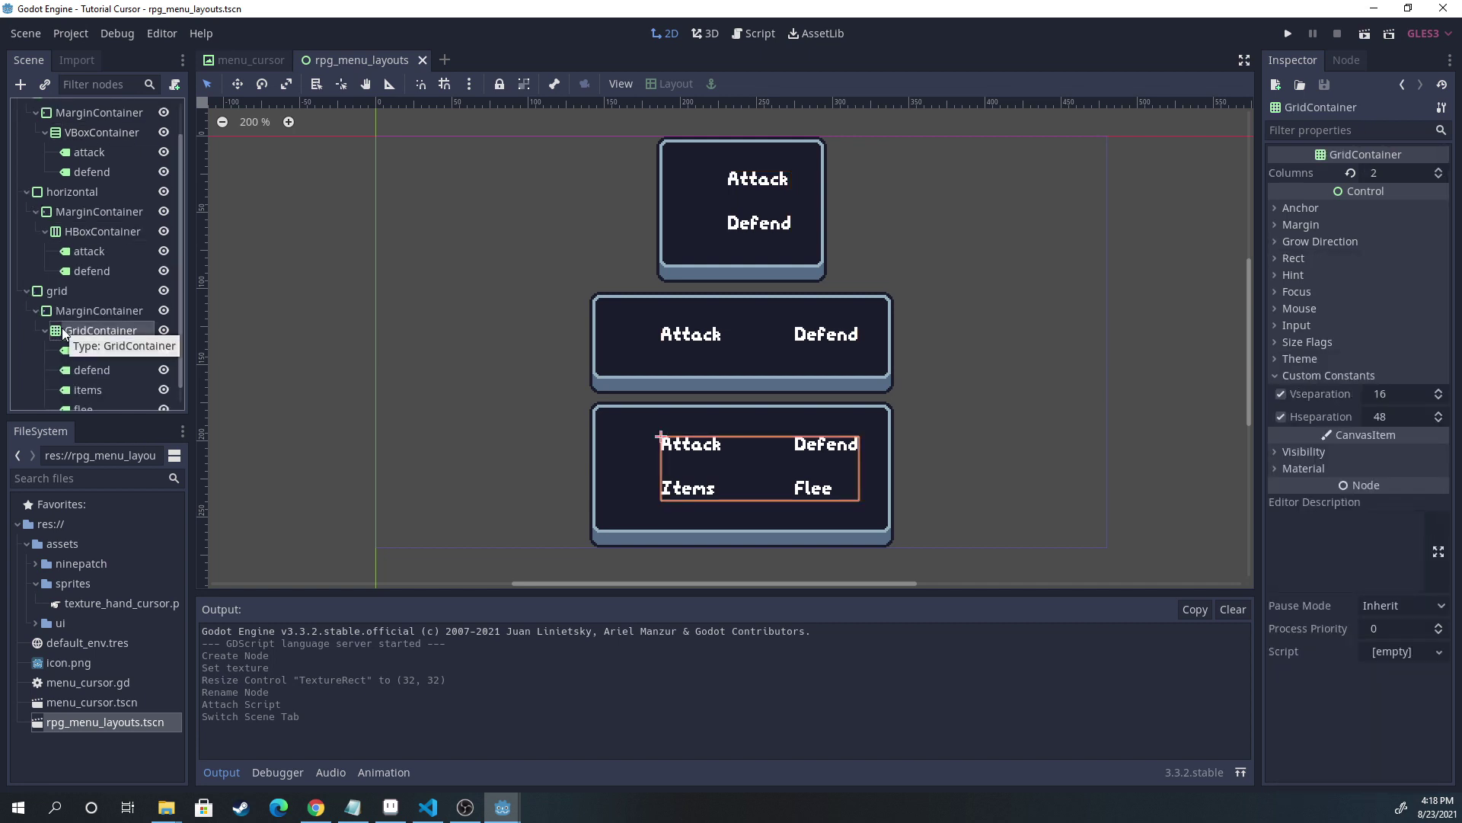
# Step: Instance menu_cursor into rpg_menu_layouts and pick the vertical VBoxContainer for Menu Parent Path
pyautogui.click(27, 290)
pyautogui.click(28, 231)
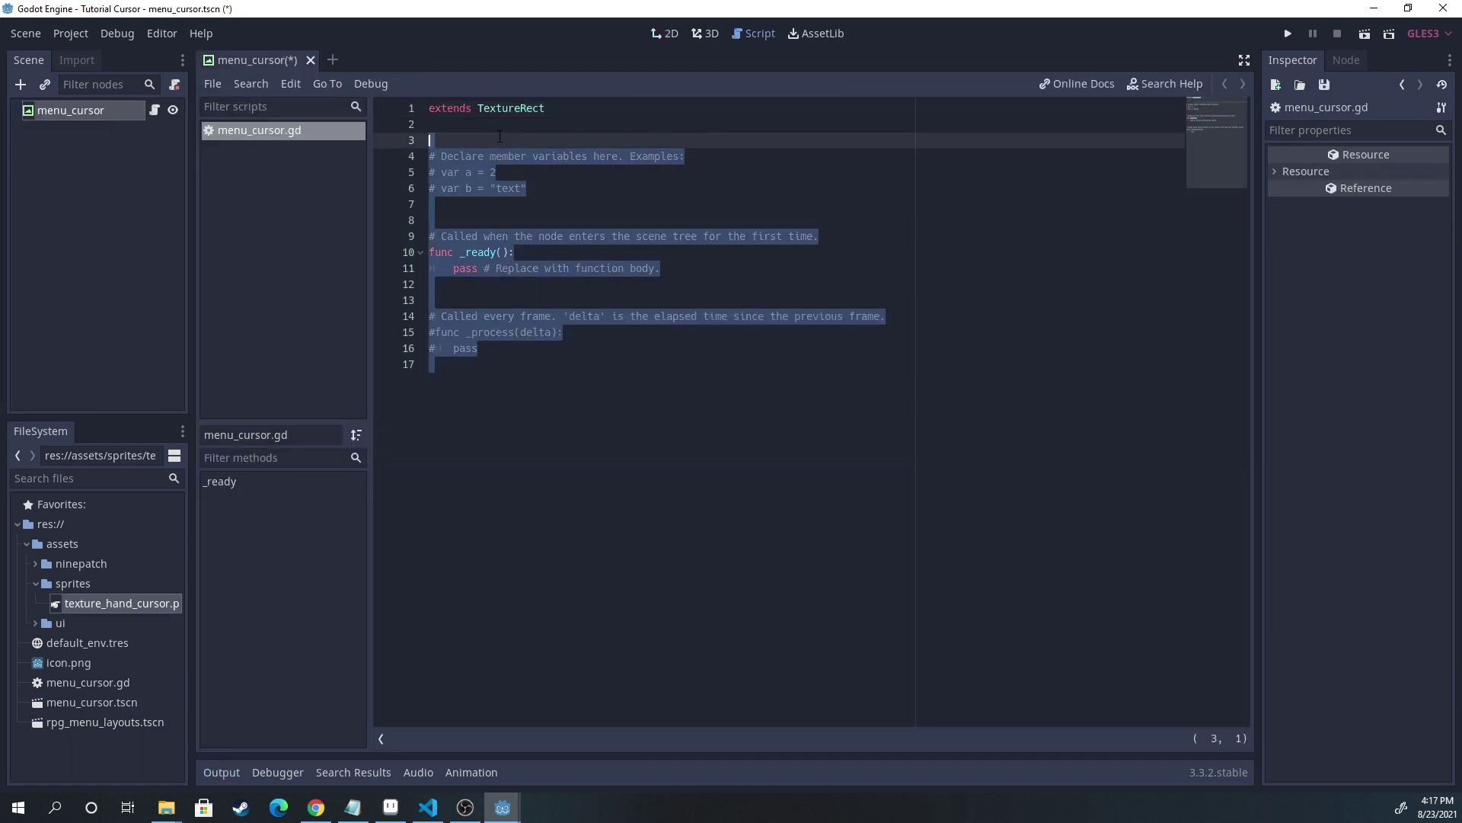
pyautogui.write('export var menu_parent')
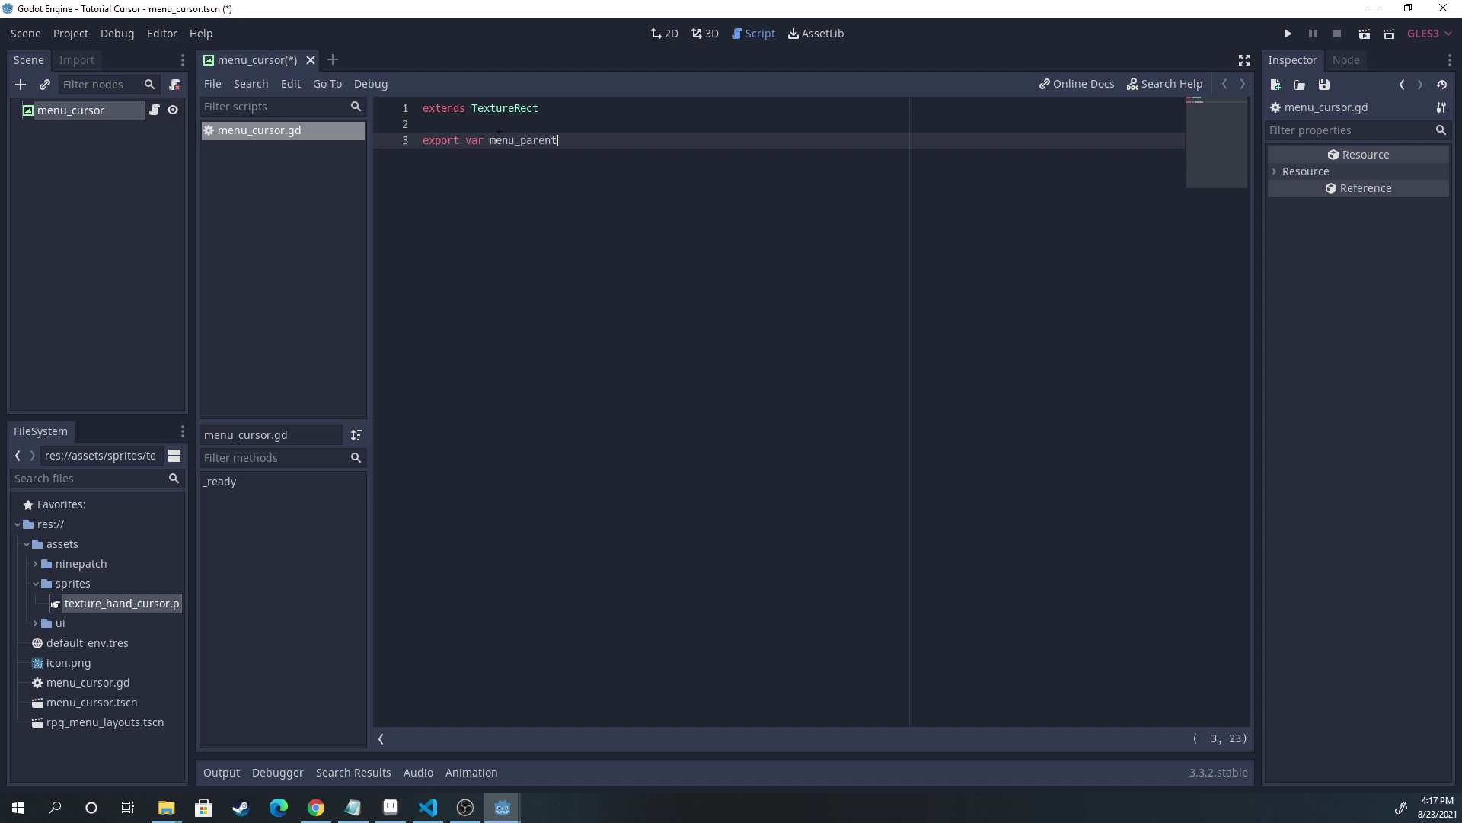
pyautogui.write('_path : NodePath')
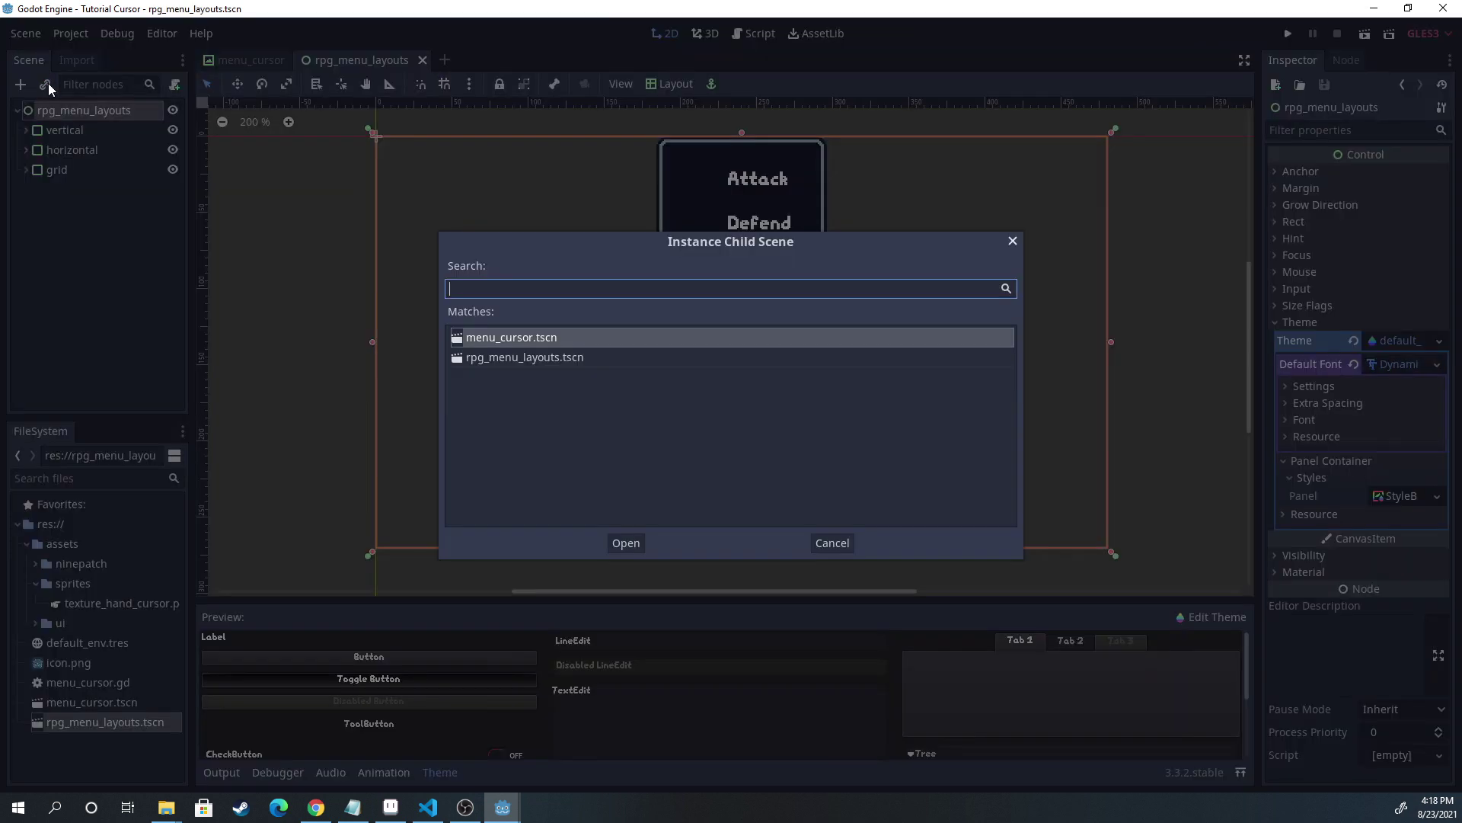
pyautogui.click(626, 542)
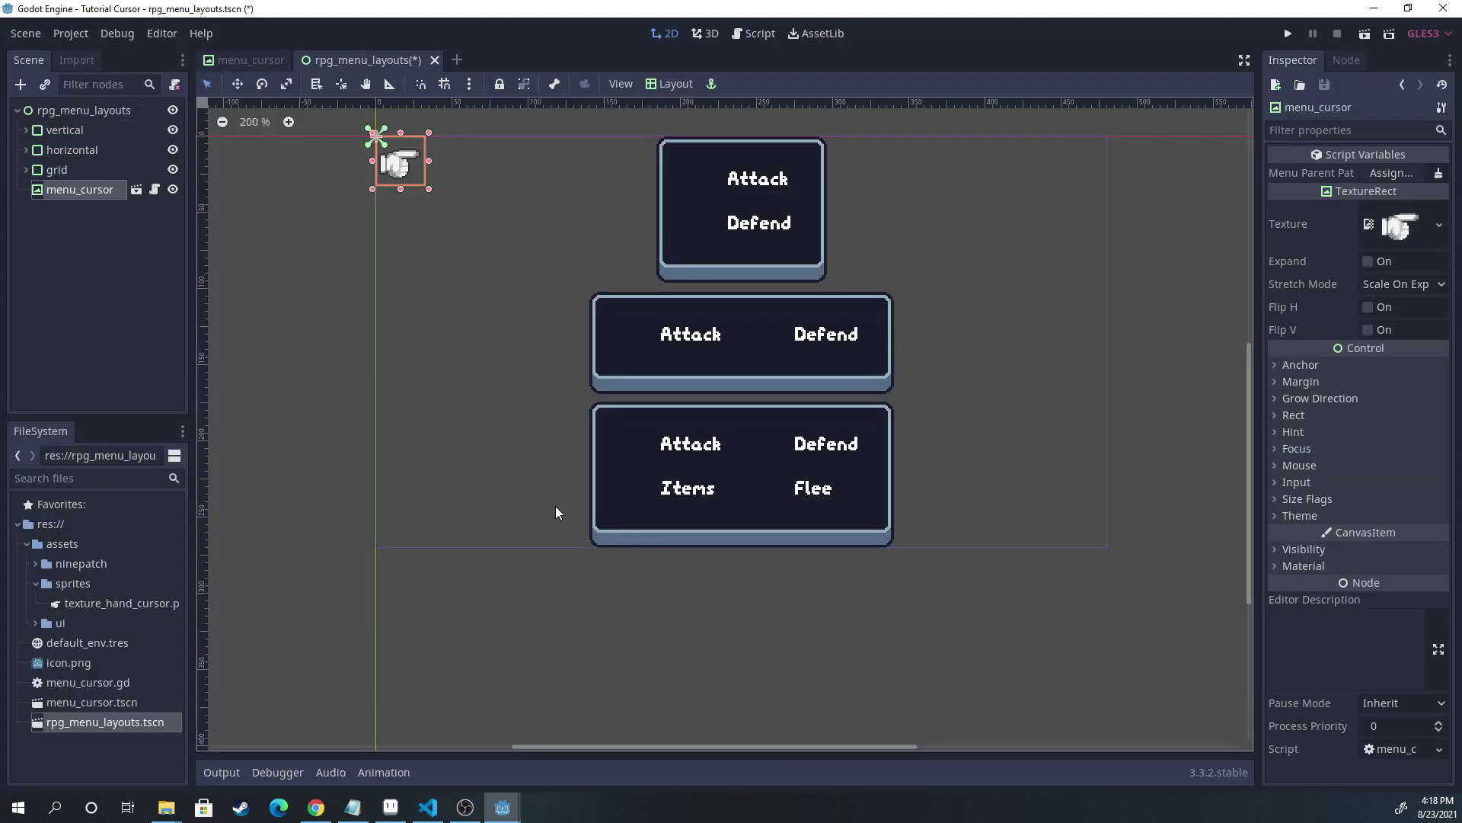
pyautogui.click(1378, 172)
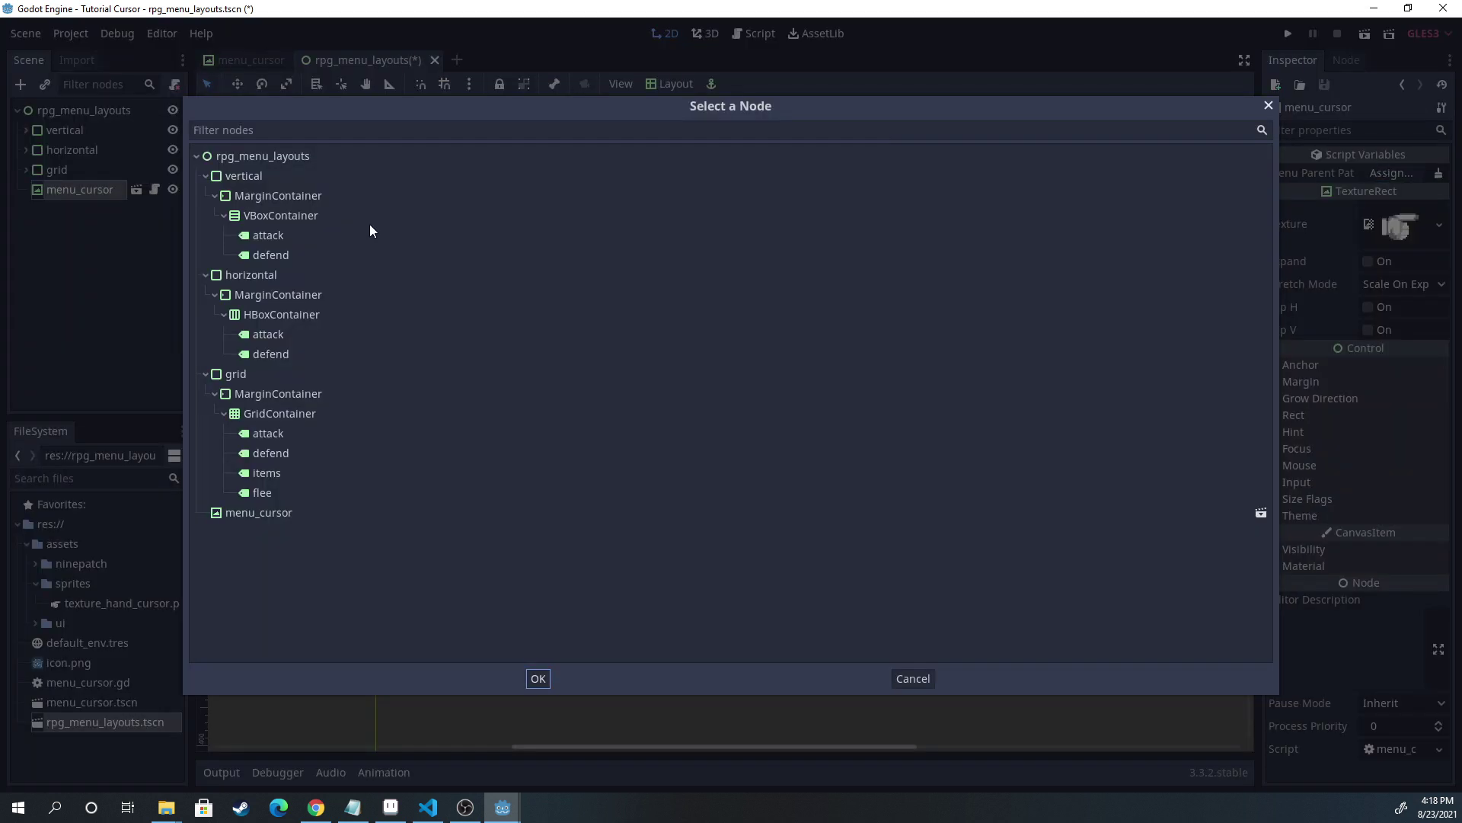
pyautogui.click(327, 217)
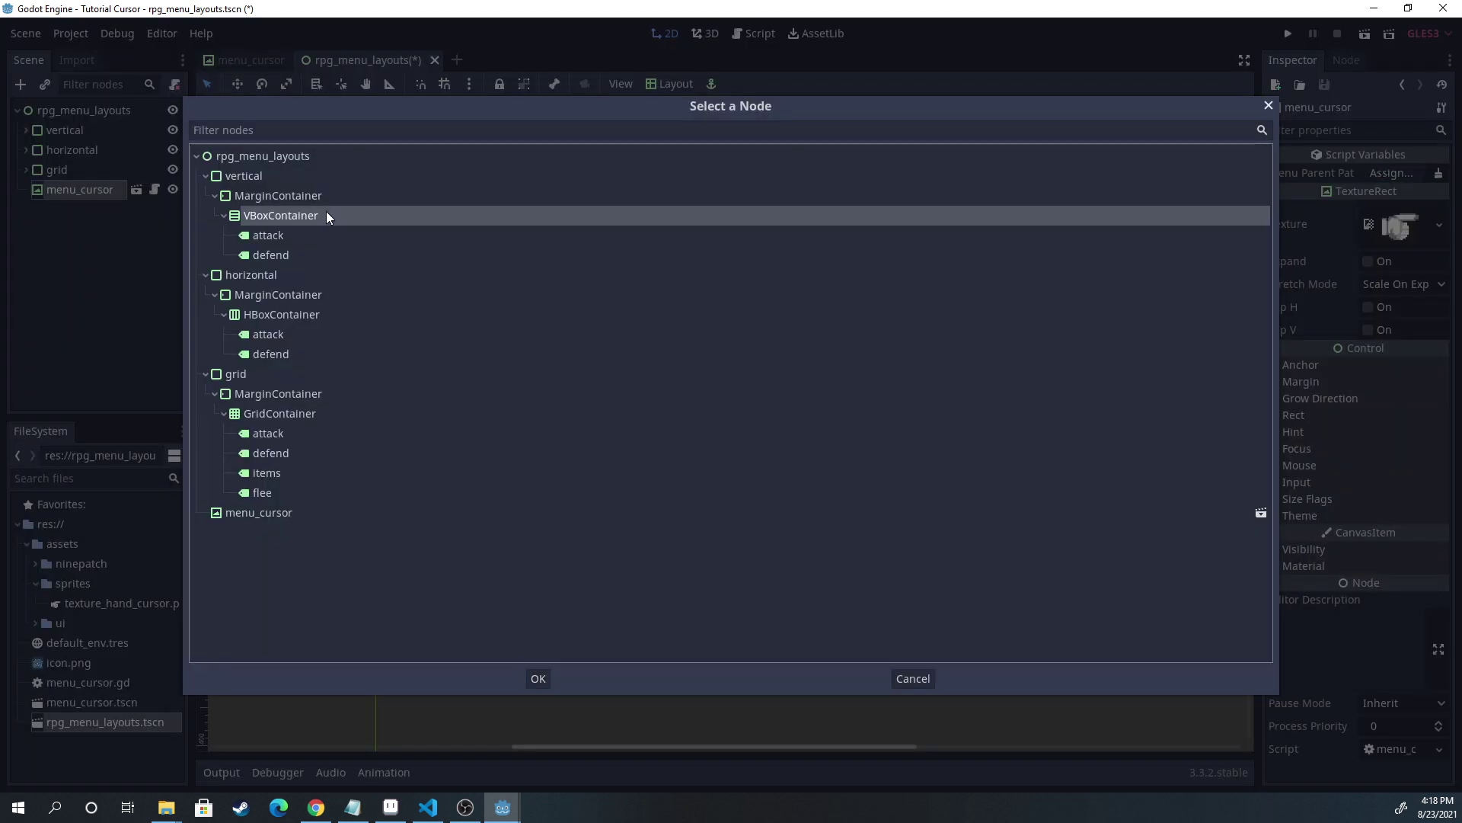
# Step: Confirm VBoxContainer as menu parent, then declare onready menu_parent via get_node and cursor_index = 0
pyautogui.click(539, 678)
pyautogui.hotkey('ctrl', 'F3')
pyautogui.write('onready var ')
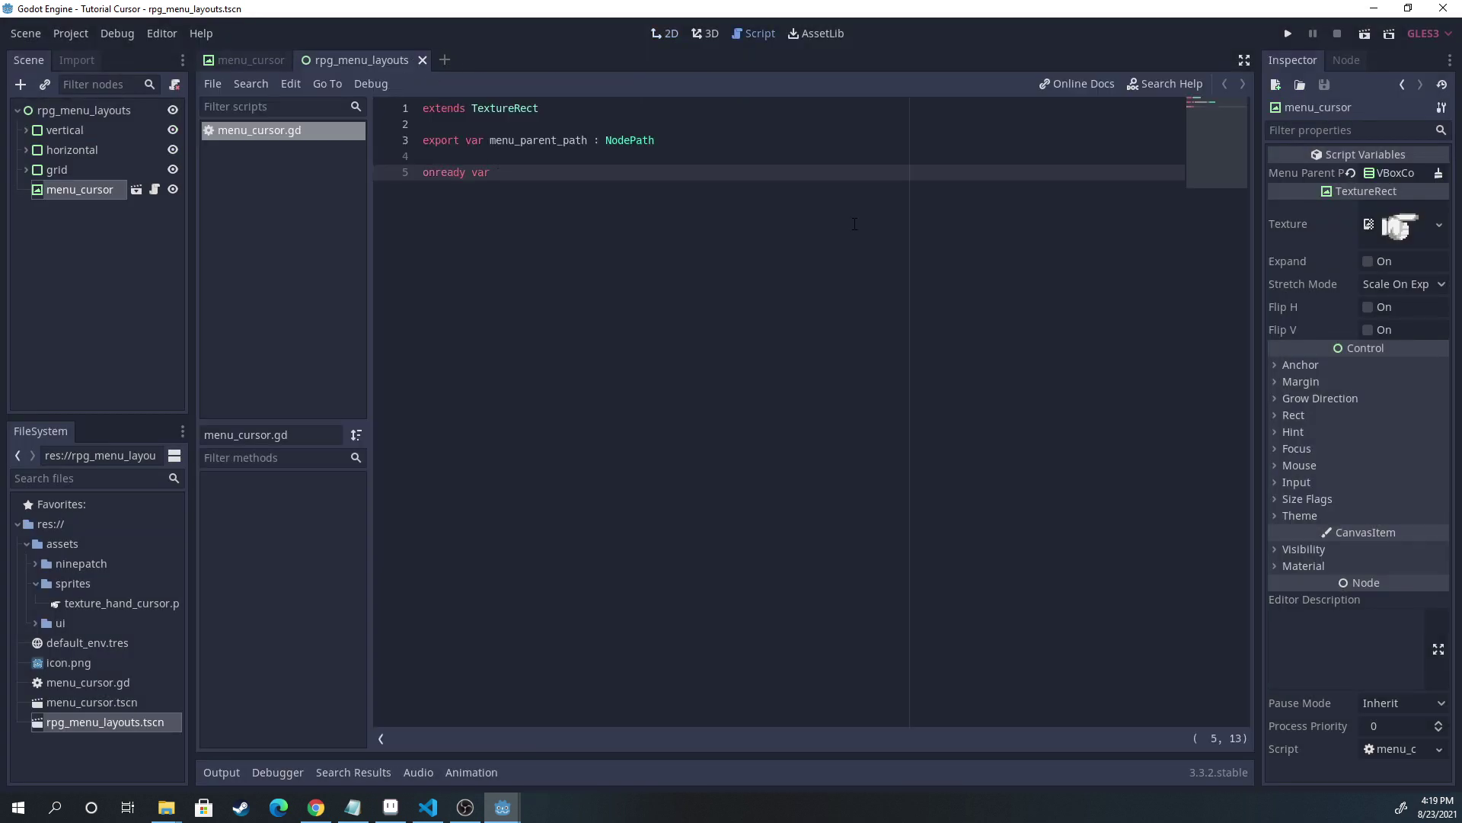
pyautogui.write('menu_parent := get_')
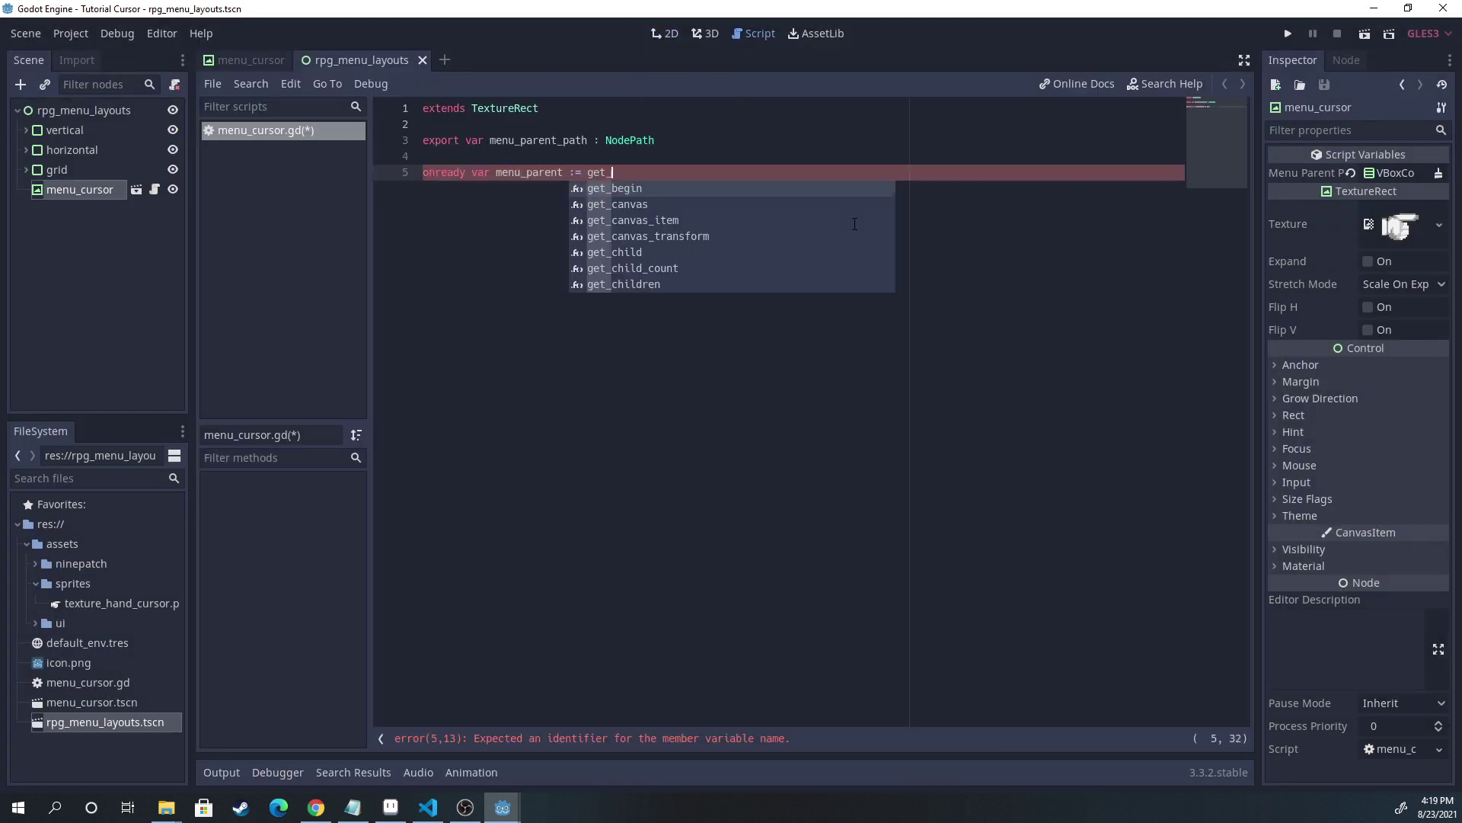
pyautogui.write('node(menu_pa')
pyautogui.press('Down')
pyautogui.press('Return')
pyautogui.press('Return')
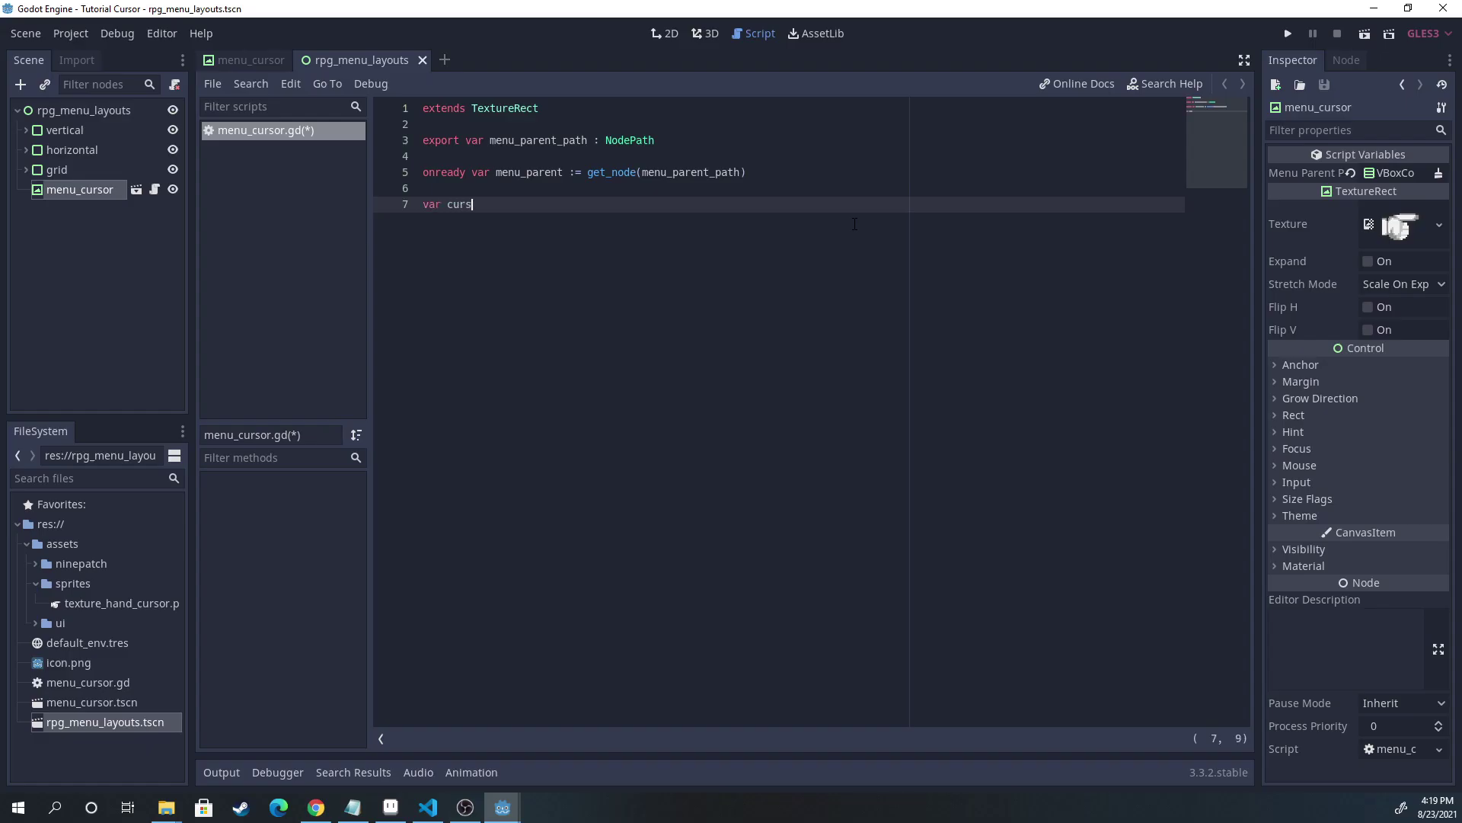
pyautogui.write('or_index : i')
pyautogui.write('nt = 0')
pyautogui.press('Return')
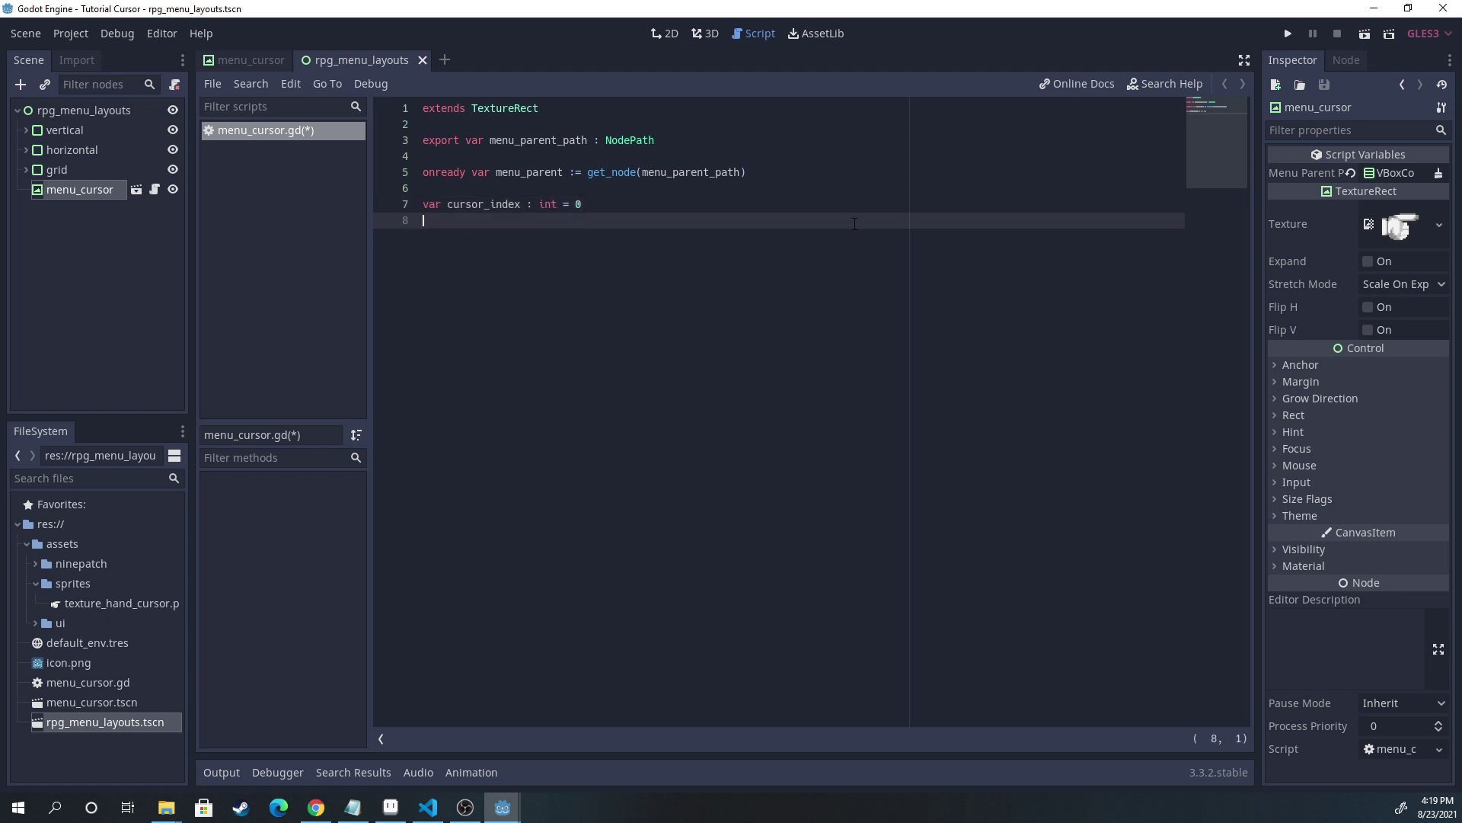
pyautogui.press('Return')
pyautogui.write('func get_menu_item')
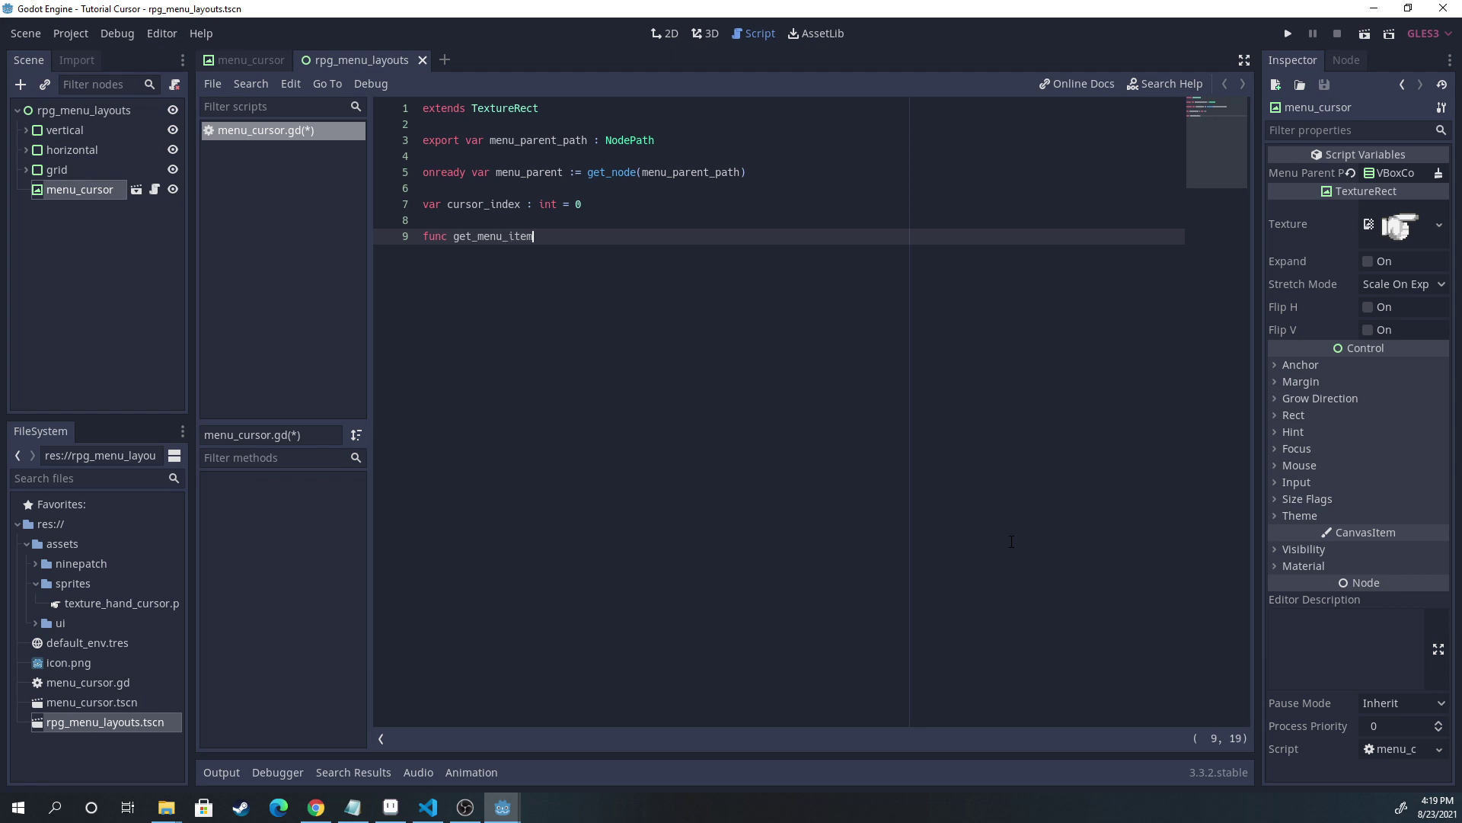
pyautogui.write('_at_index(index')
pyautogui.write(' : int) -> Control:')
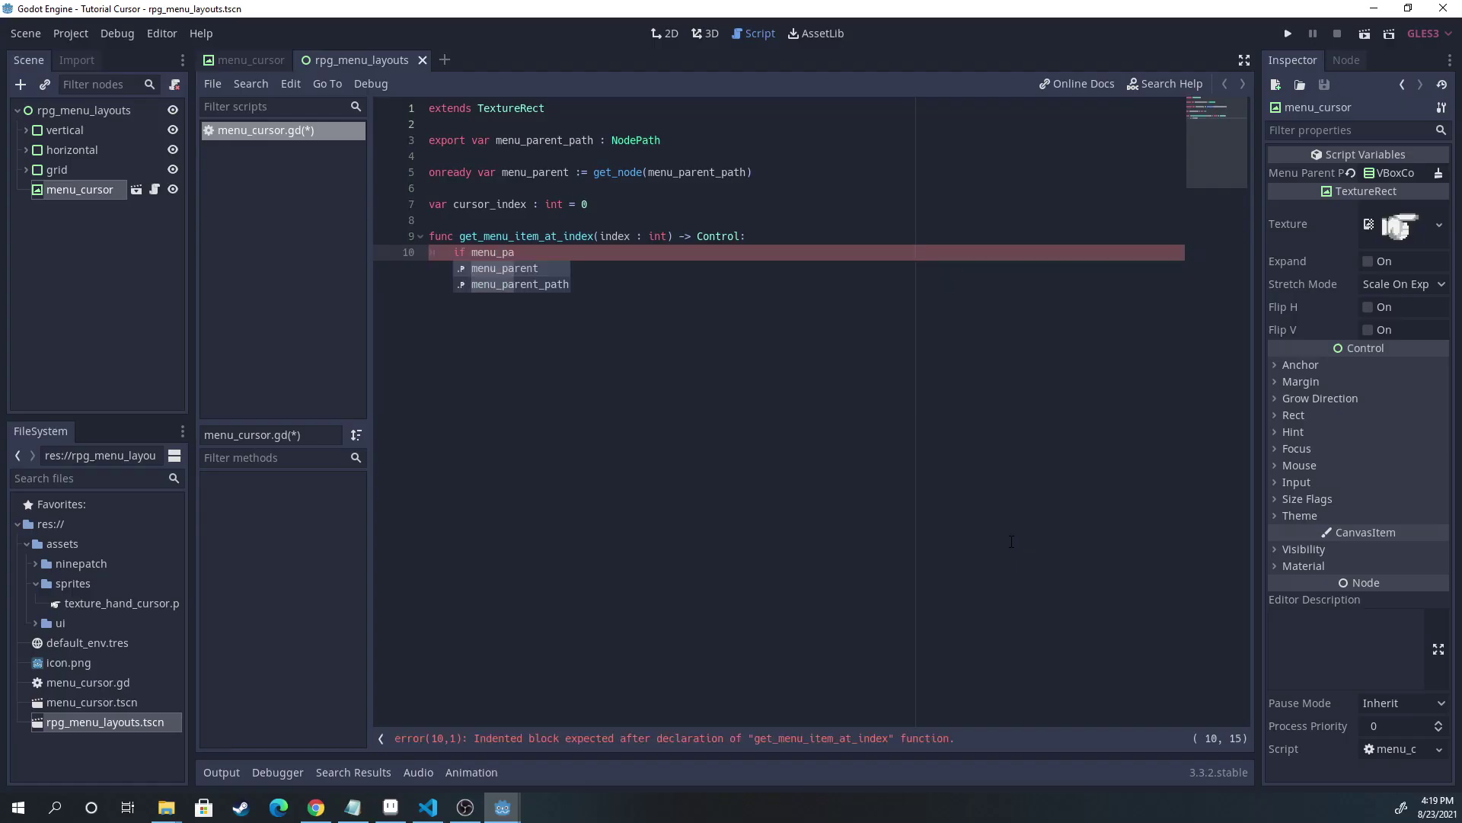
pyautogui.write('rent == null:')
# Step: Write get_menu_item_at_index with null-parent and index-range checks, returning the child as Control
pyautogui.press('Return')
pyautogui.write('return null')
pyautogui.press('Return')
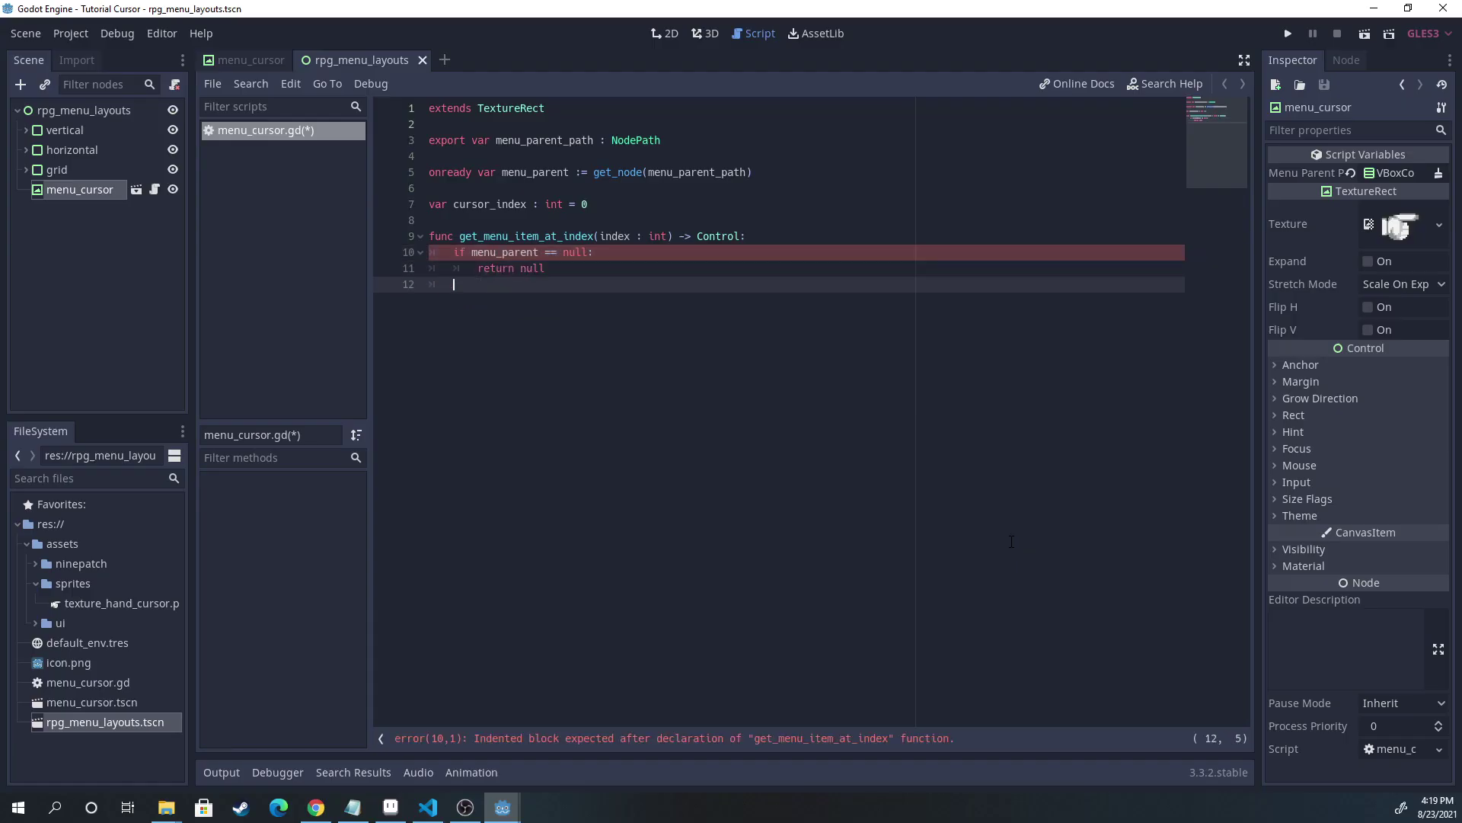
pyautogui.press('Return')
pyautogui.write('if index >=menu_')
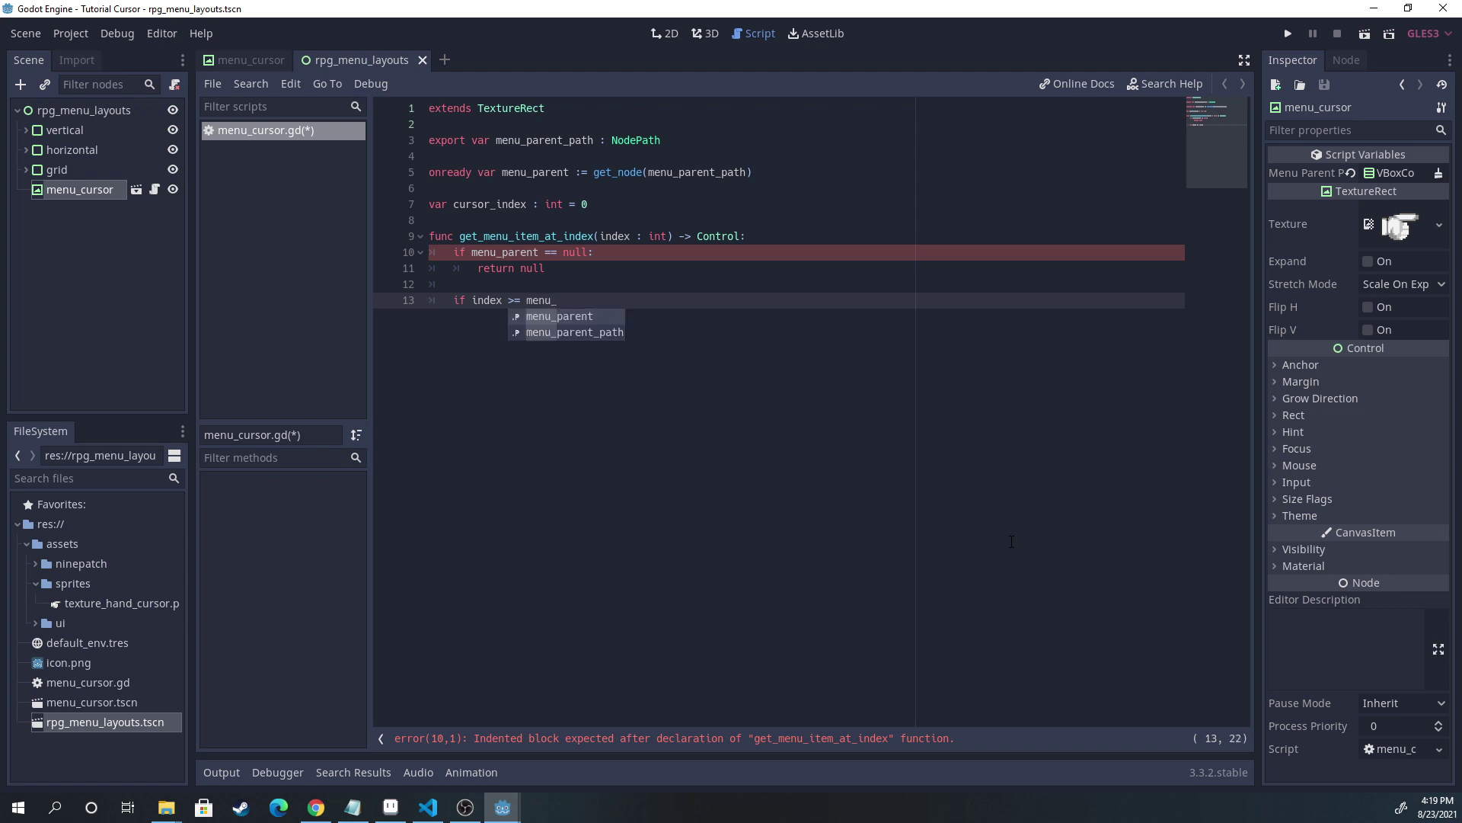
pyautogui.write('parent.get_child_count() or index < 0:')
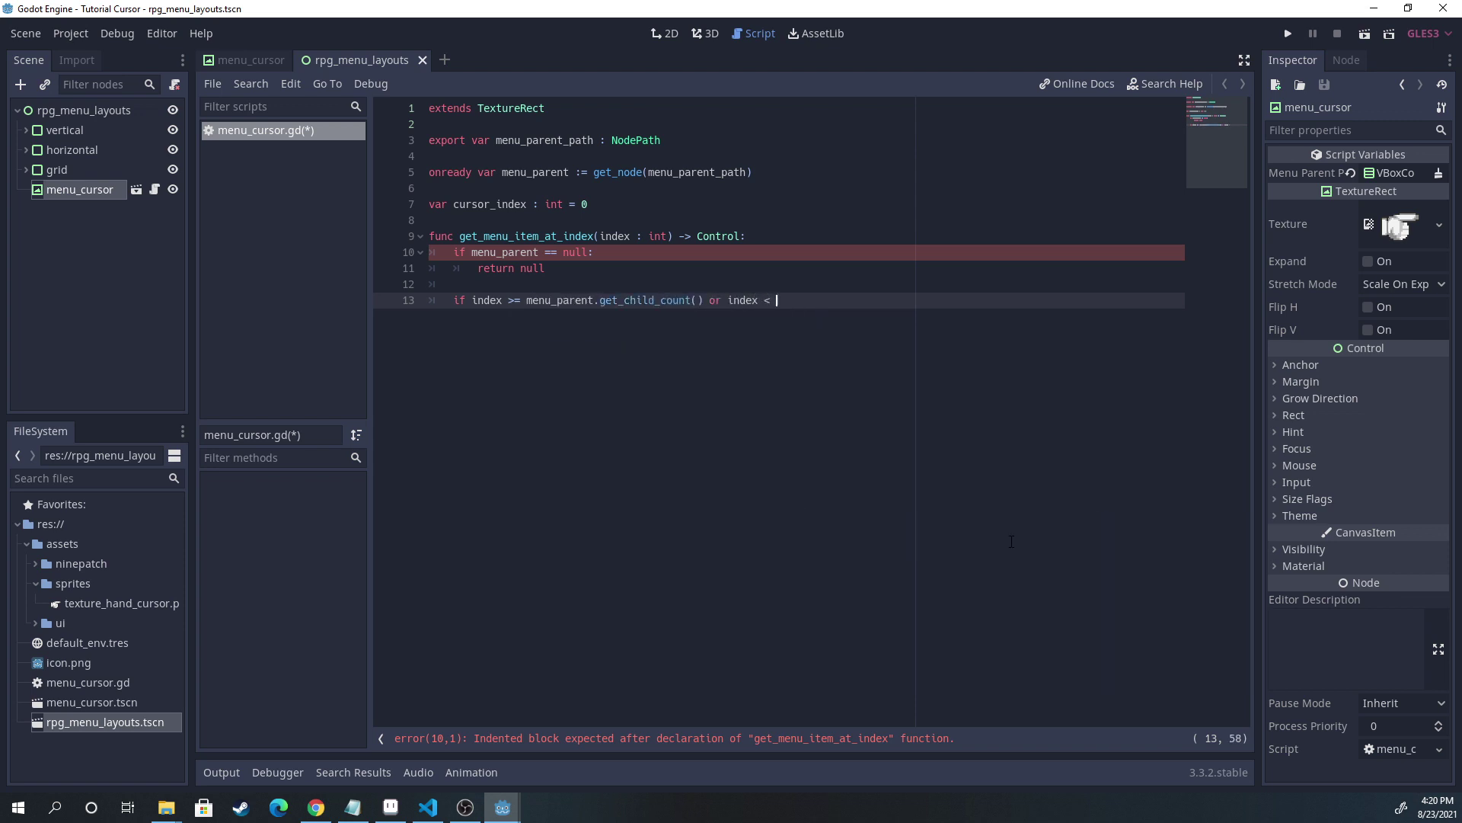
pyautogui.press('Return')
pyautogui.write('return null')
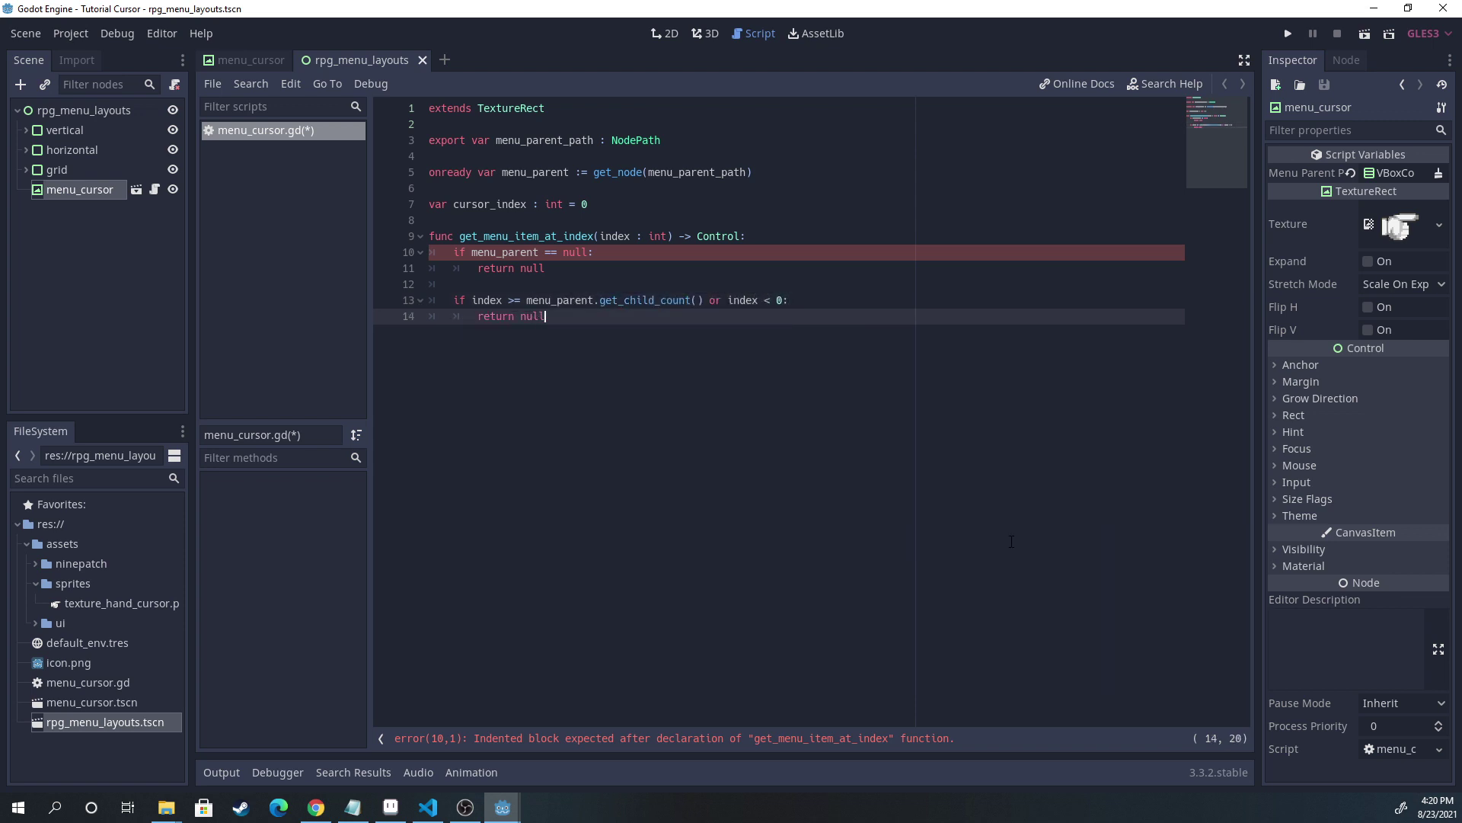
pyautogui.press('Return')
pyautogui.press('Return')
pyautogui.press('BackSpace')
pyautogui.write('ret')
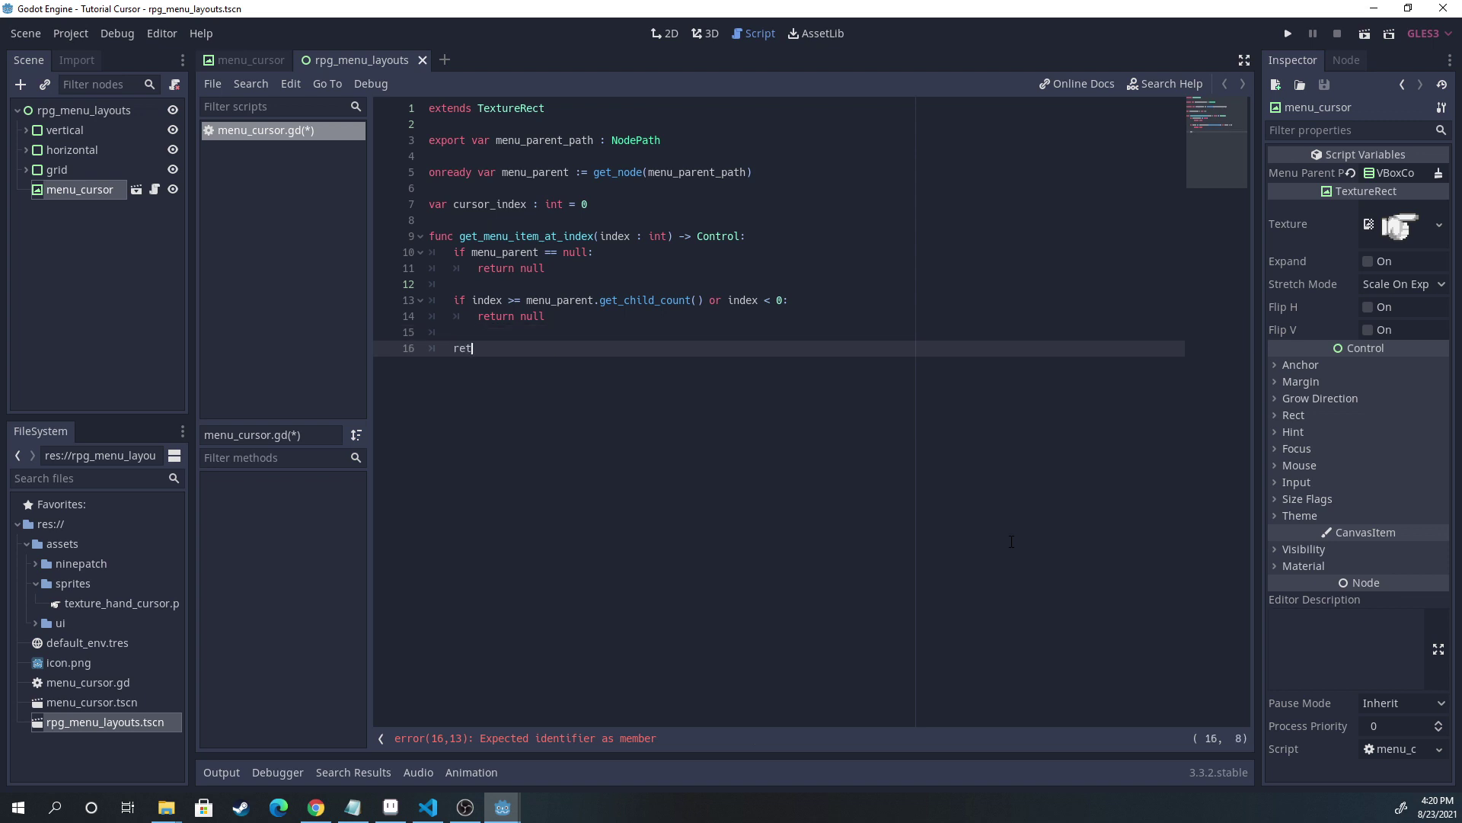
pyautogui.write('urn menu_parent.')
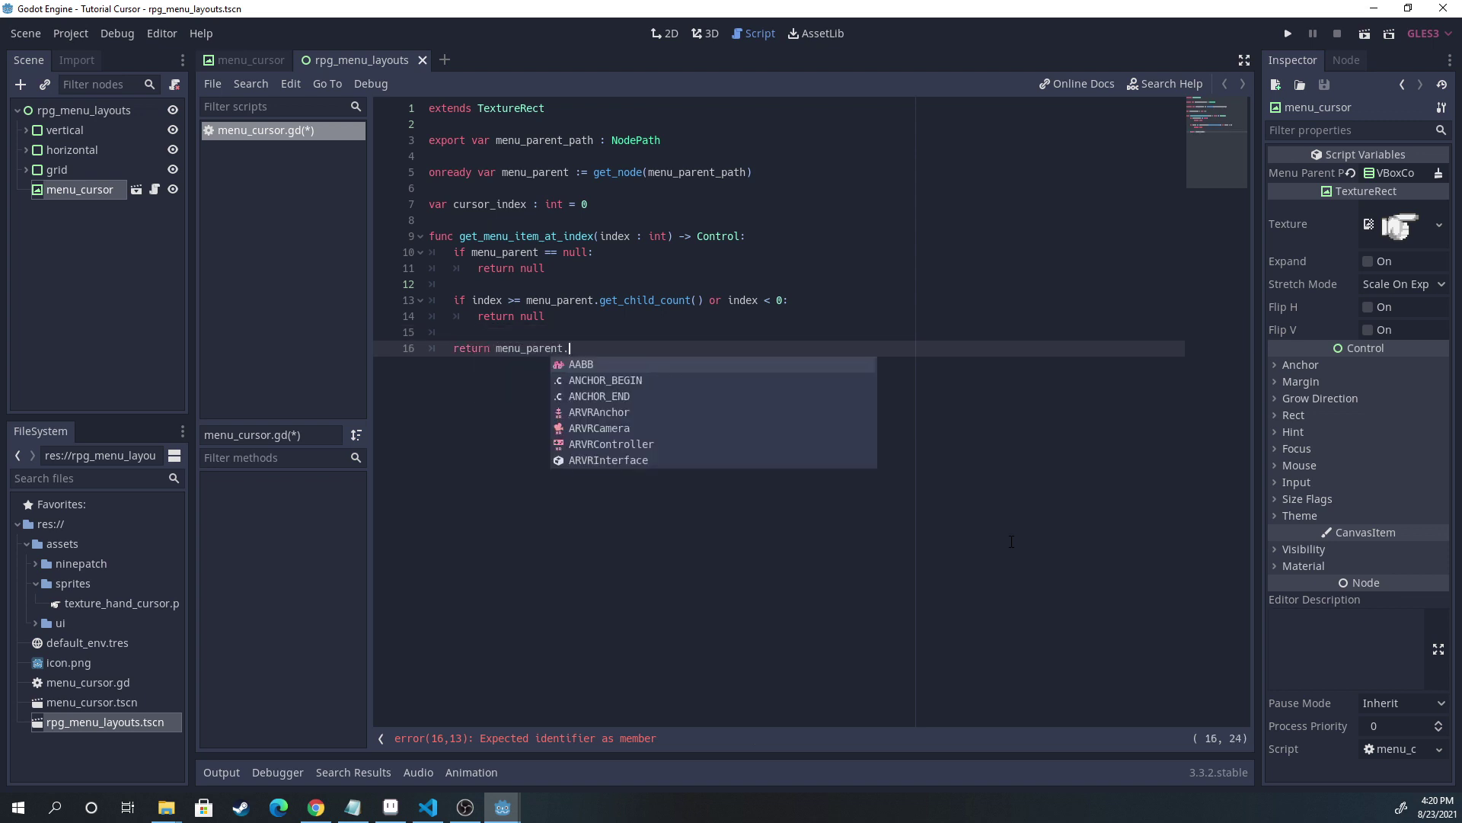
pyautogui.write('get_child(index) as Control')
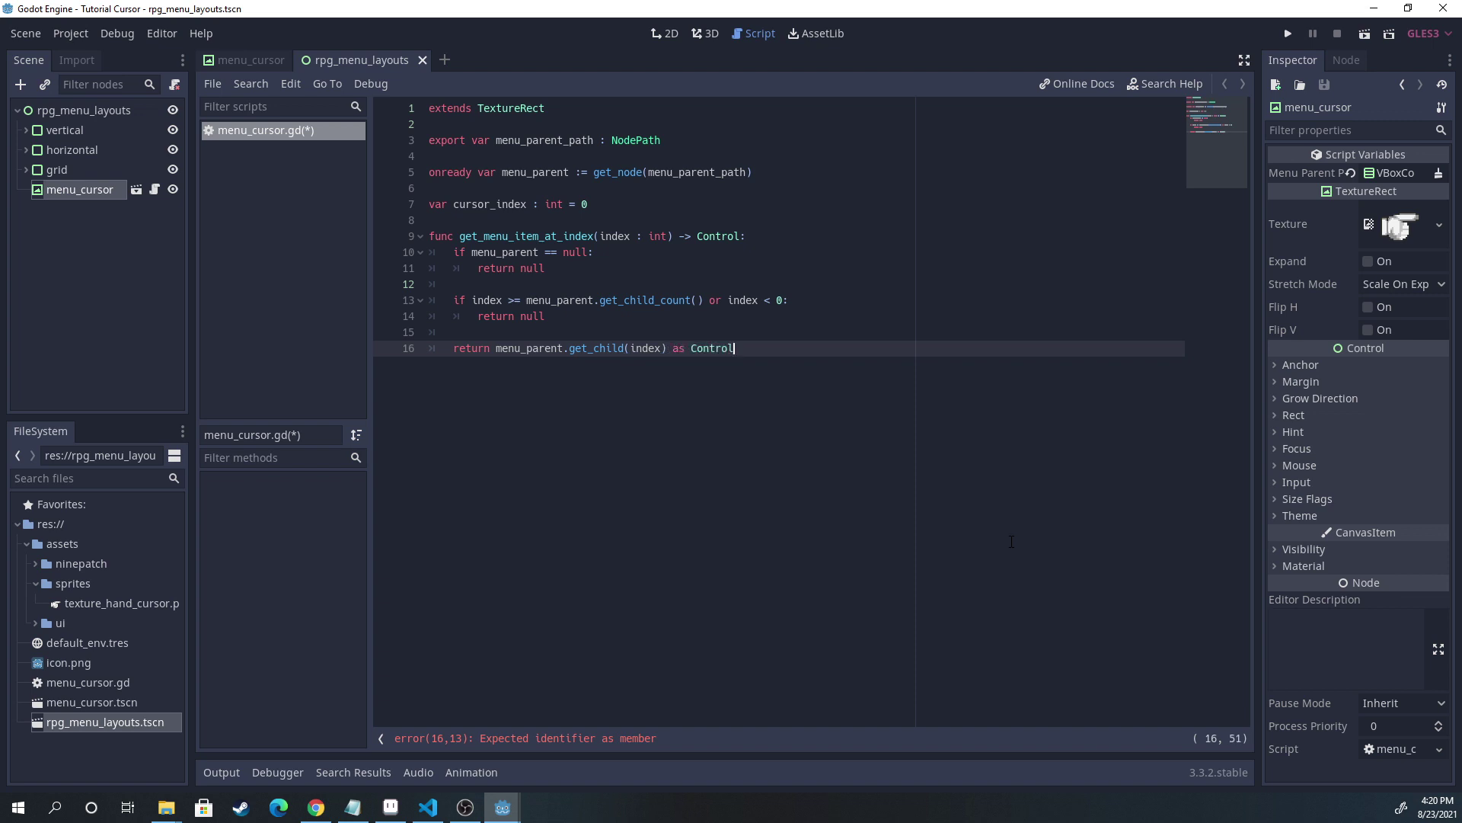
pyautogui.press('Return')
pyautogui.press('Return')
pyautogui.press('BackSpace')
pyautogui.write('func ')
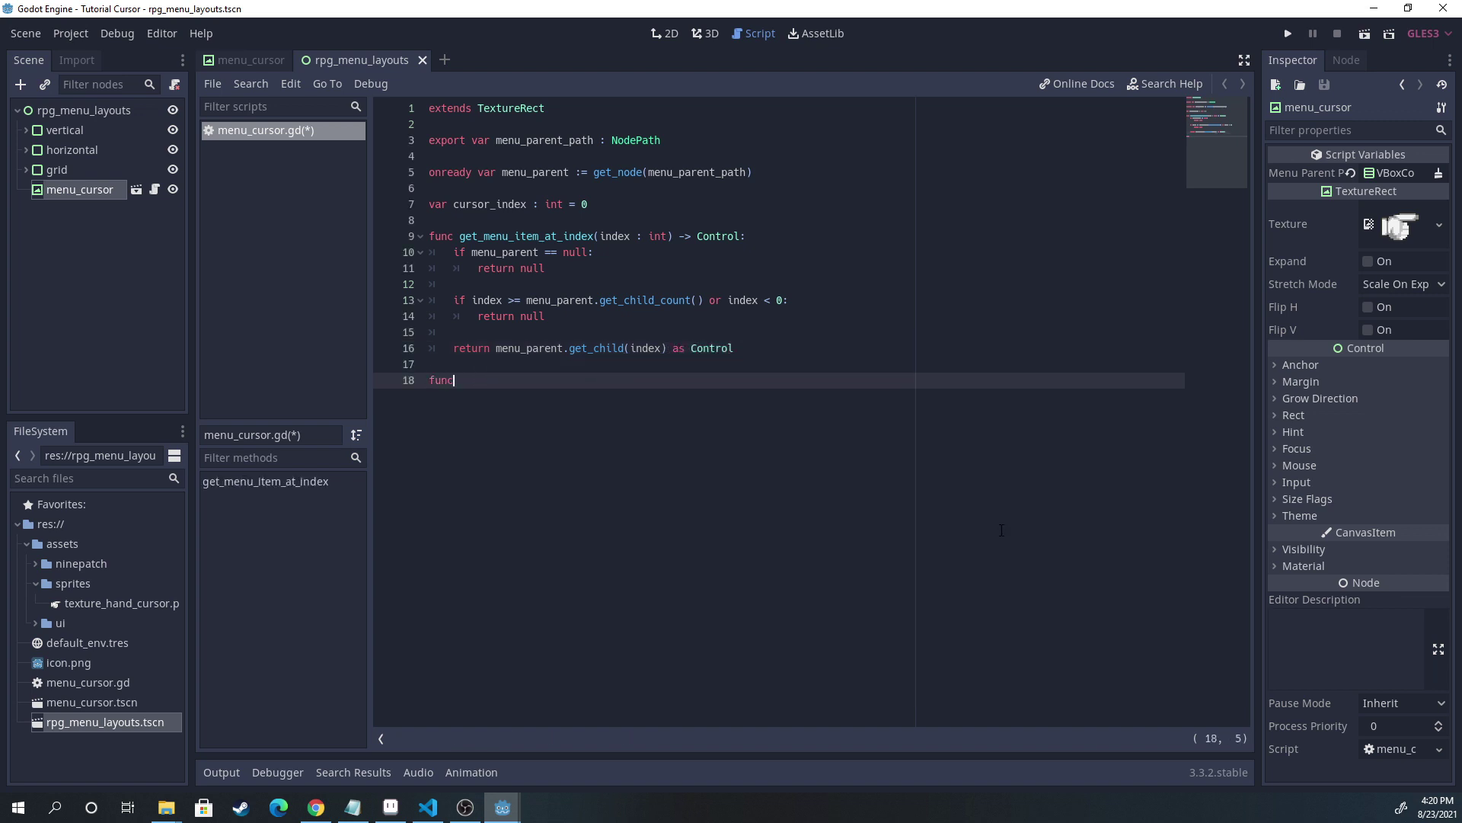
pyautogui.write('set_cursor_from_index(')
pyautogui.write('index : int) -')
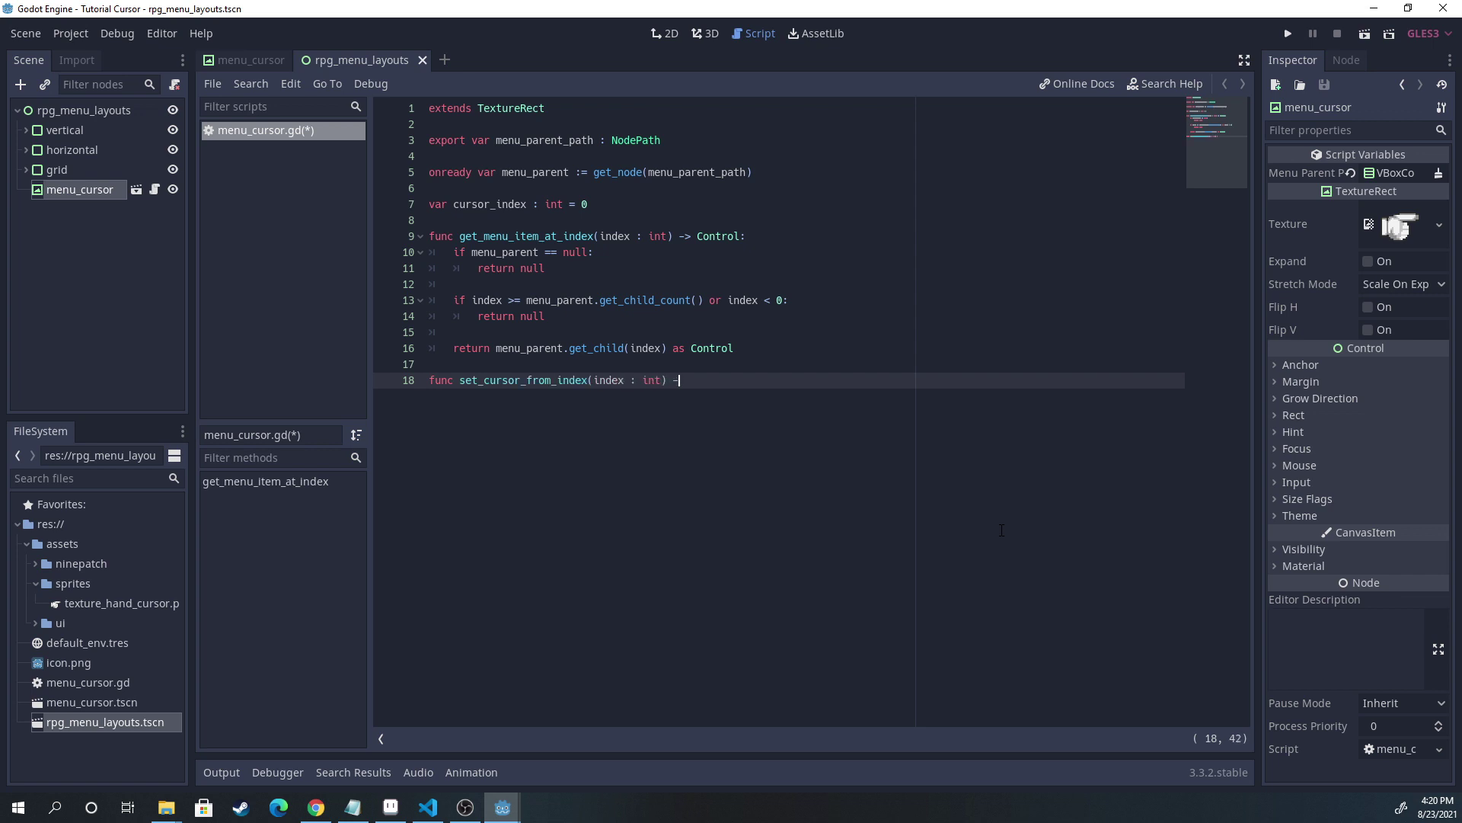
pyautogui.write('> void:')
# Step: Write set_cursor_from_index(index : int) to fetch the item and set rect_global_position from its position and size
pyautogui.press('Return')
pyautogui.write('var m')
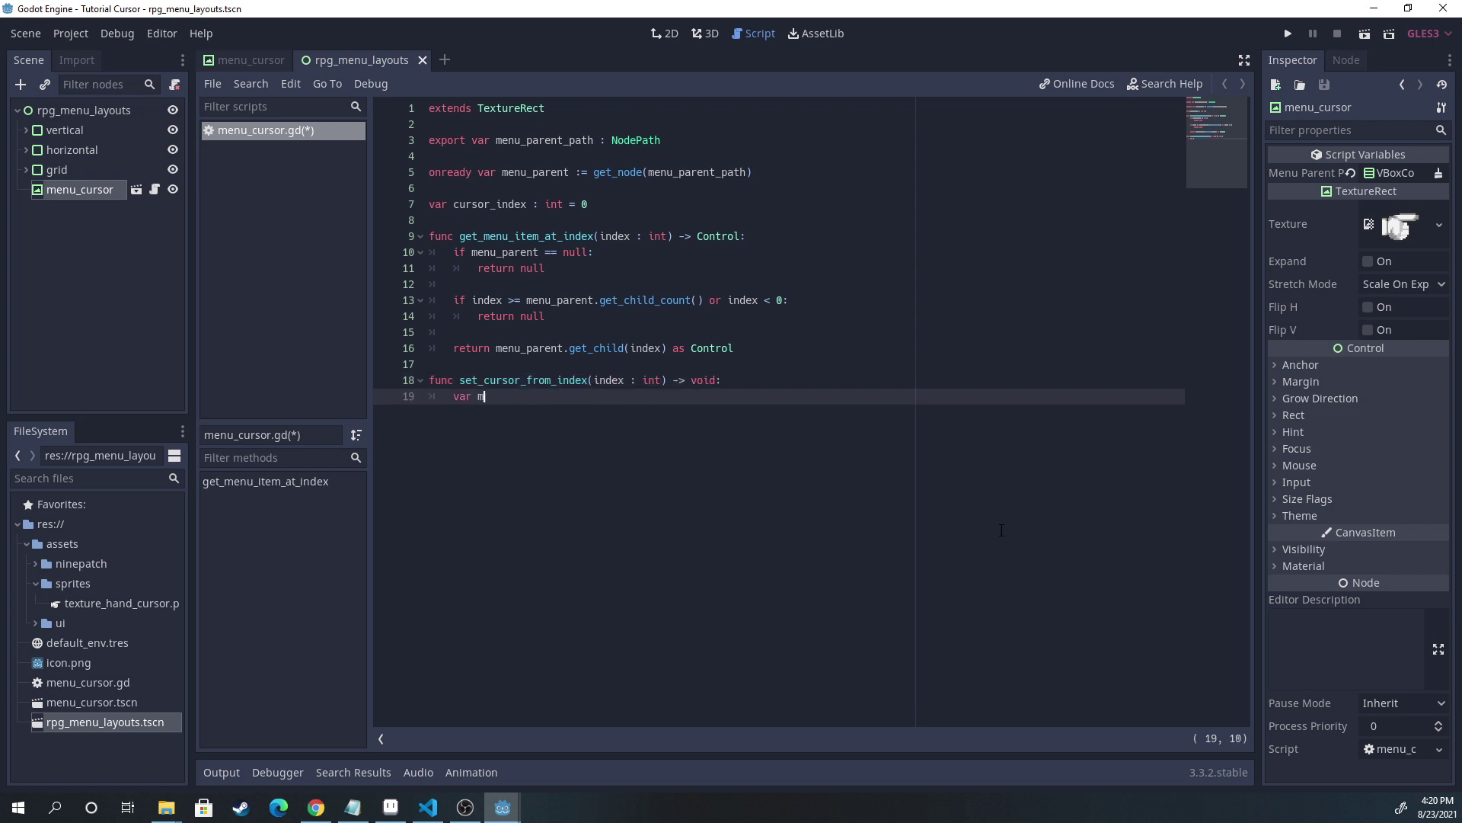
pyautogui.write('enu_item := get')
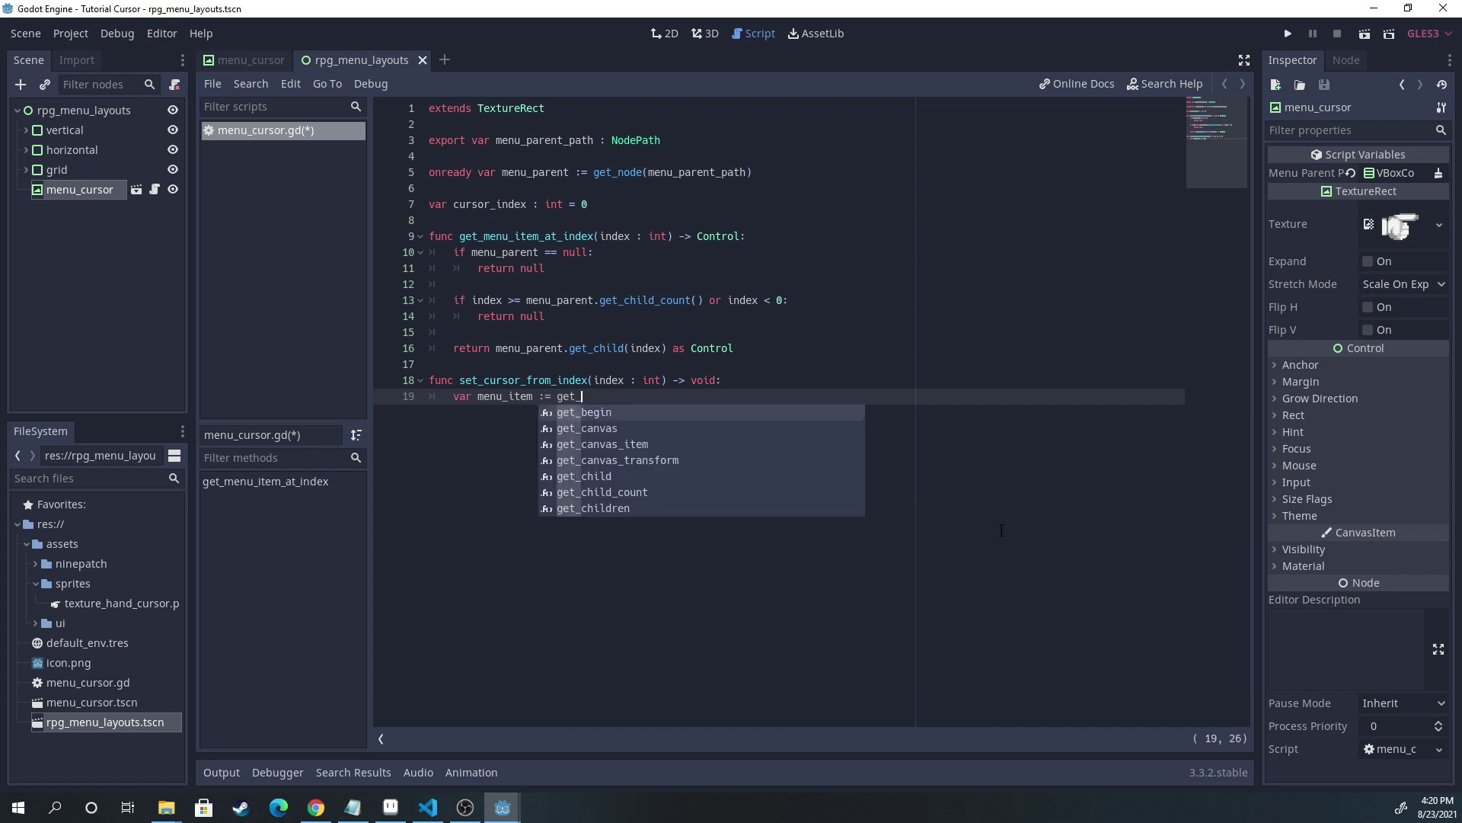
pyautogui.write('_menu_')
pyautogui.press('Return')
pyautogui.write('index)')
pyautogui.press('Return')
pyautogui.press('Return')
pyautogui.write('if menu')
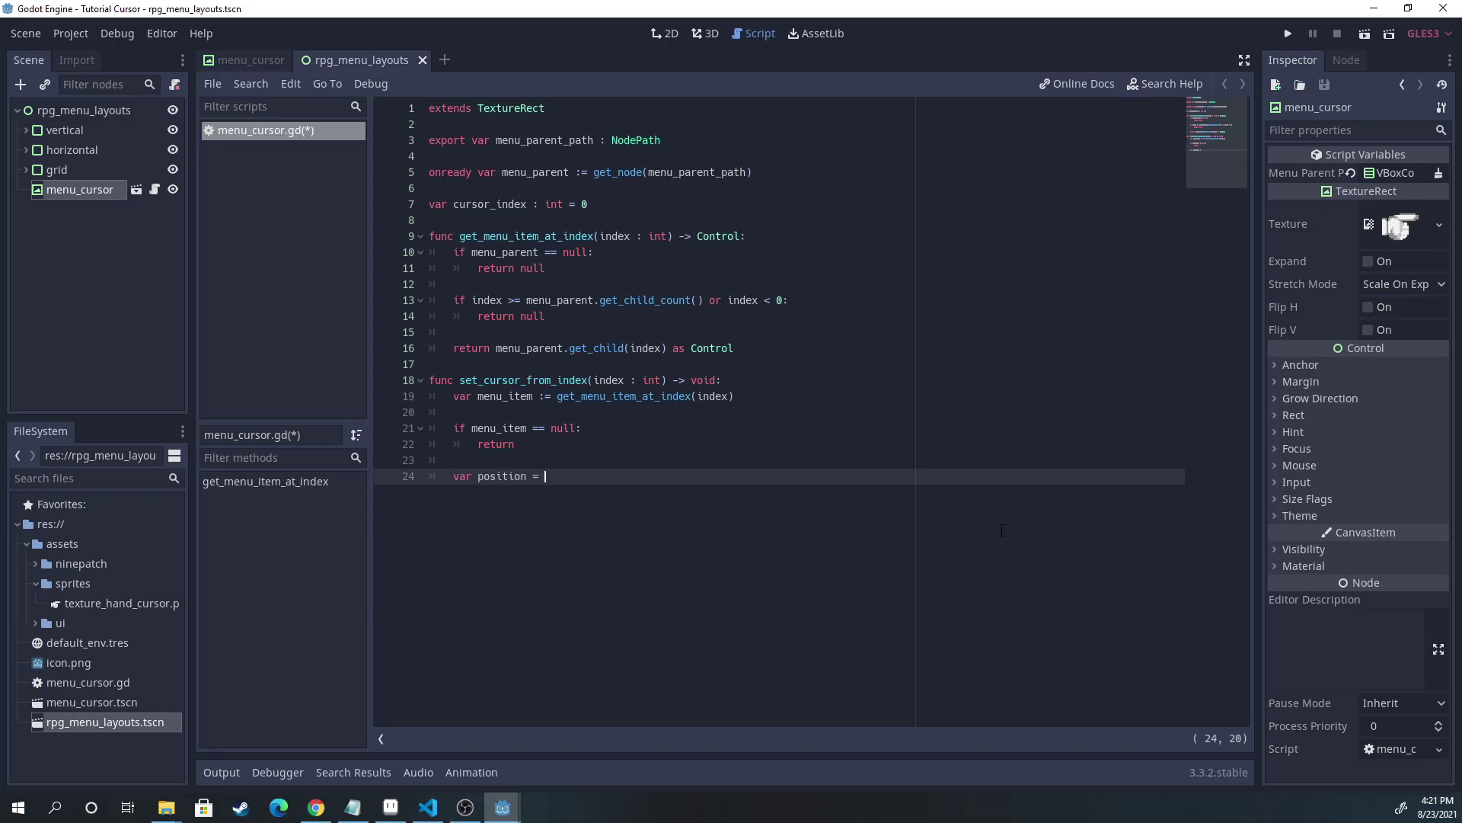
pyautogui.write('menu_item.rect_global_position')
pyautogui.press('Return')
pyautogui.write('var siz')
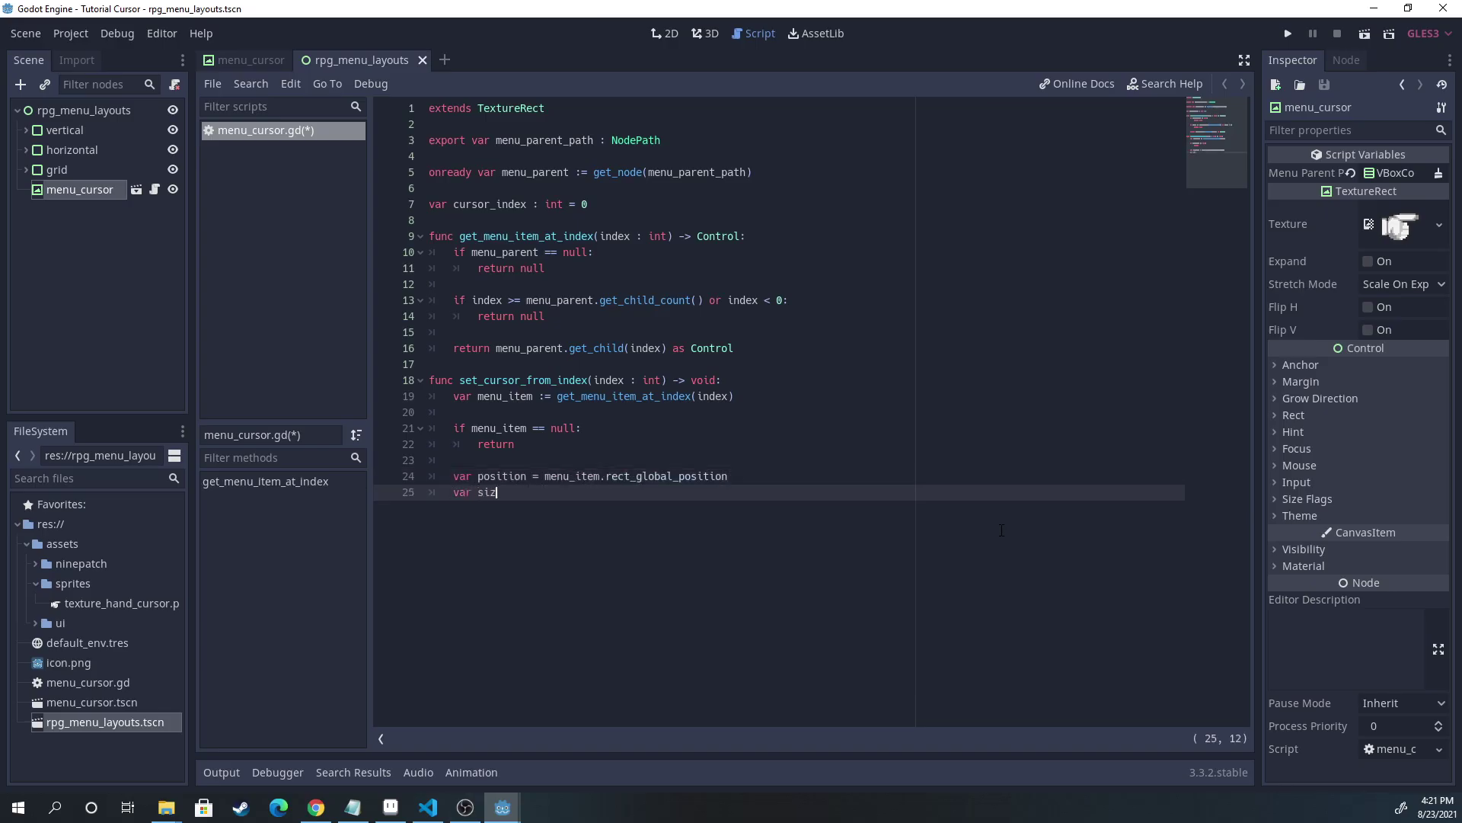
pyautogui.write('e = menu_item.rect_size')
pyautogui.press('Return')
pyautogui.press('Return')
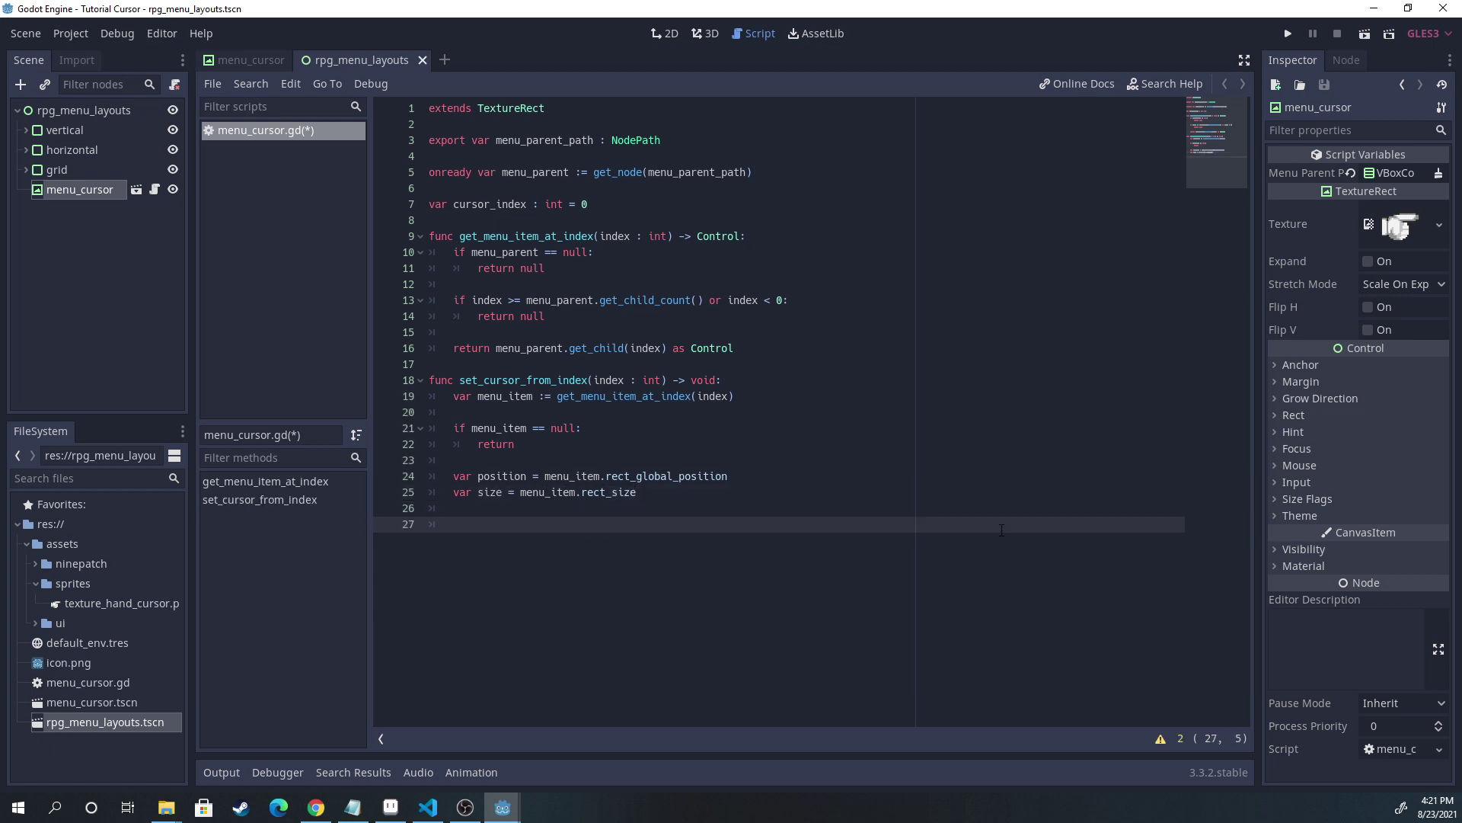
pyautogui.write('_global_position = Vec')
pyautogui.write('tor2(position.x')
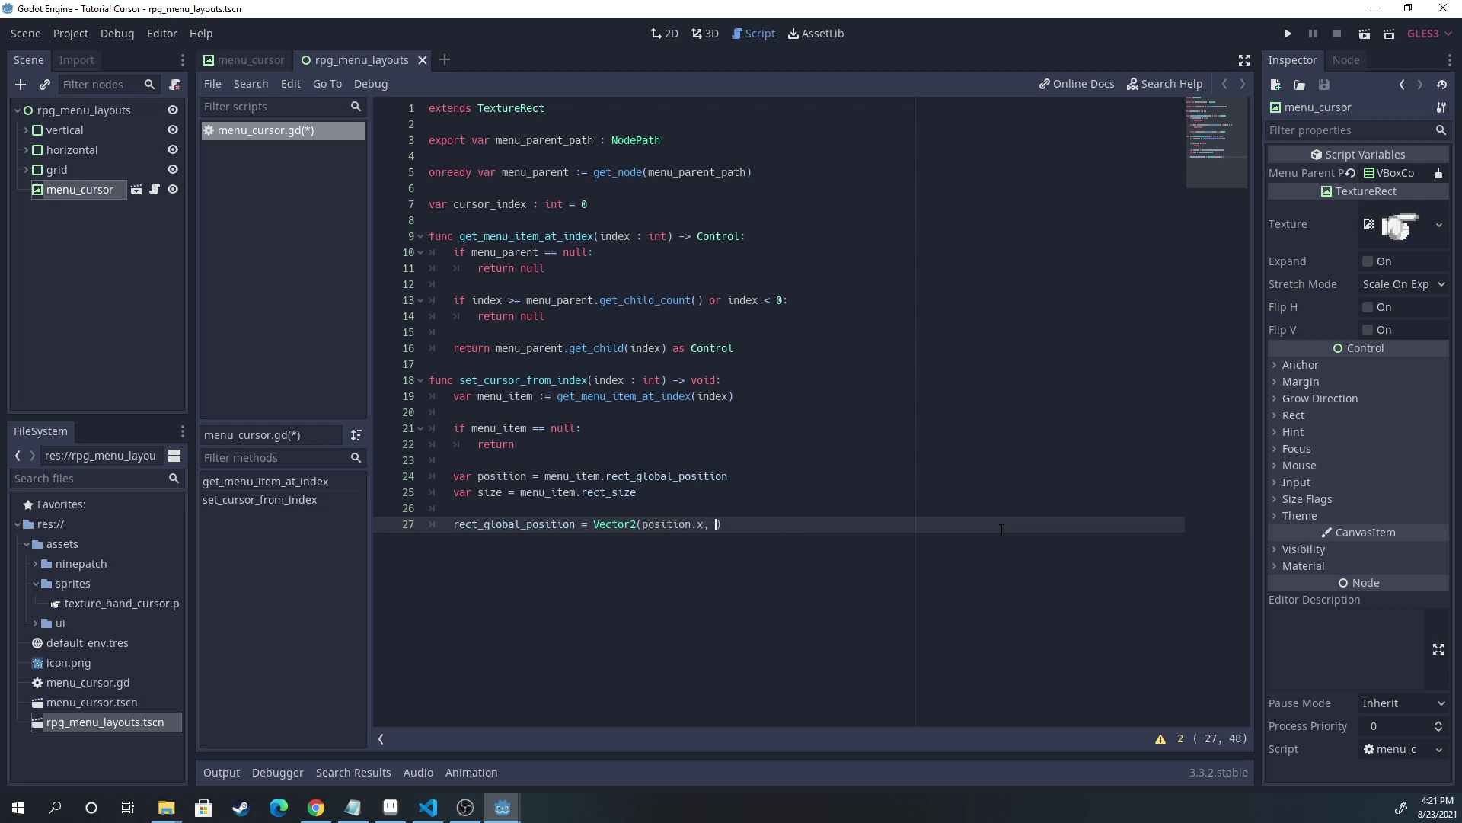
pyautogui.write(', position.y + s')
pyautogui.write('ize.y / 2.0')
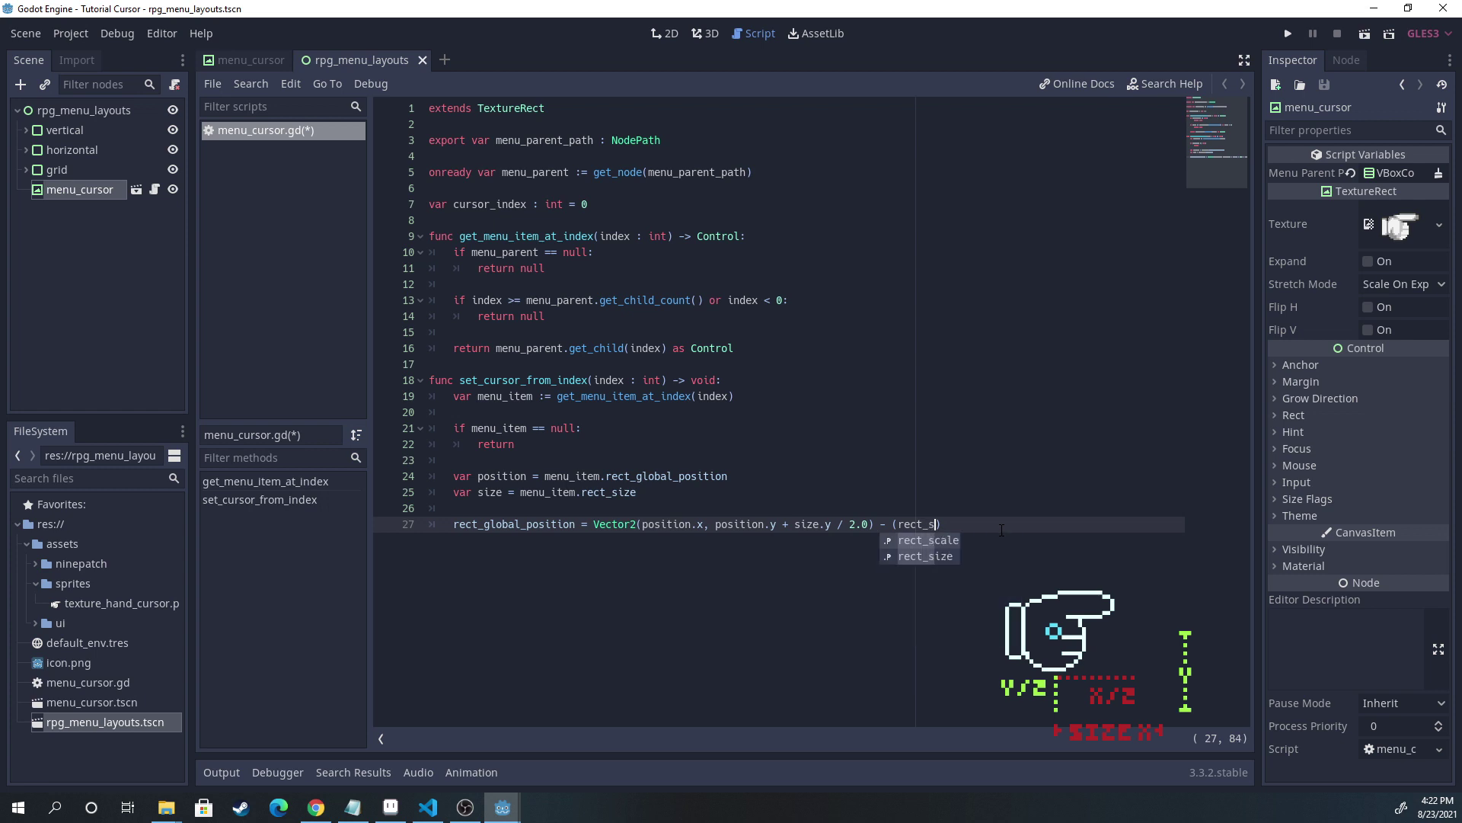
pyautogui.write('ize / 2.0')
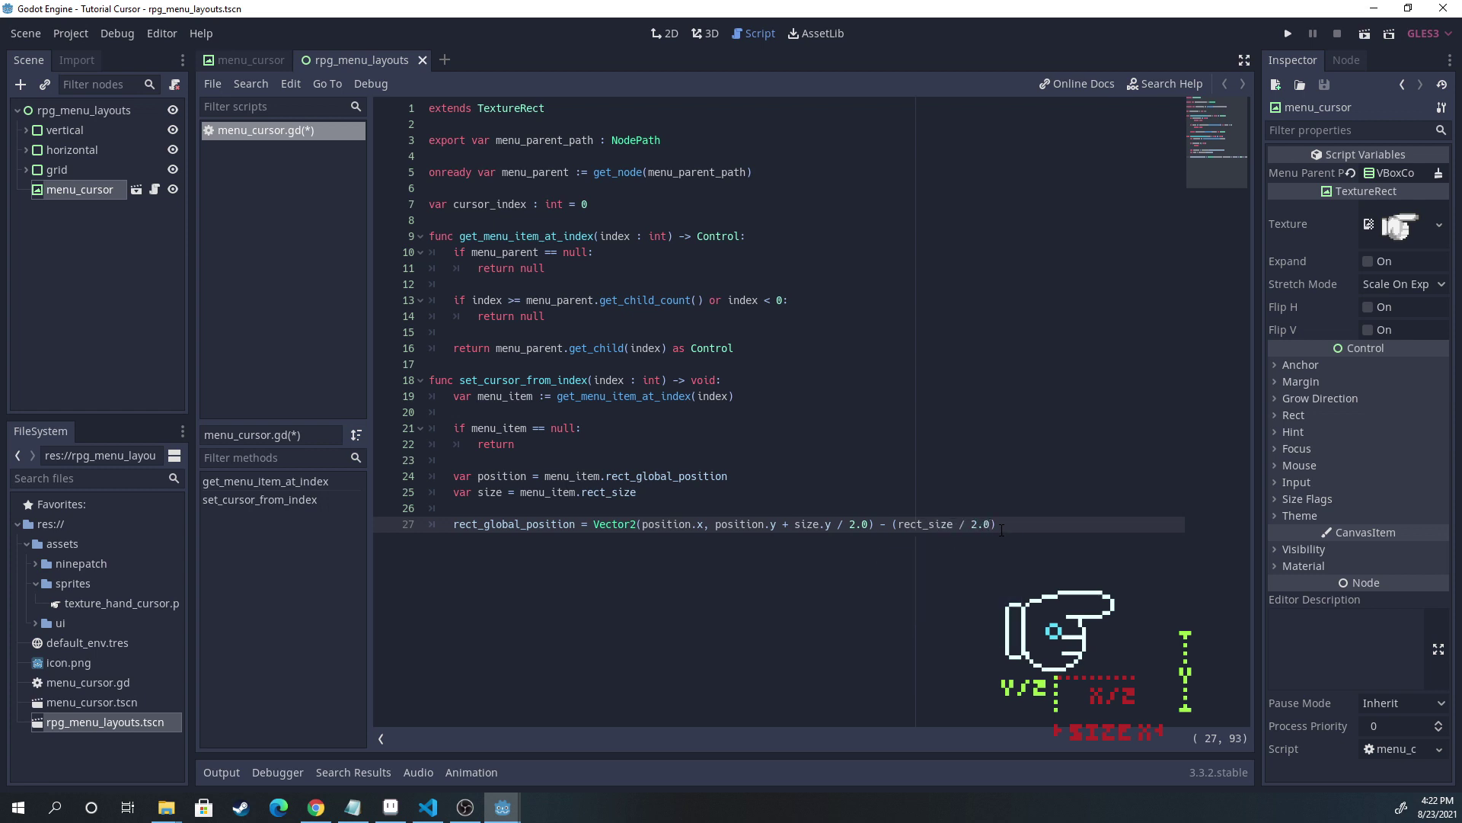
# Step: Export a cursor_offset Vector2 and subtract it in the line 28 position assignment, then save
pyautogui.click(771, 140)
pyautogui.press('Return')
pyautogui.write('export var cur')
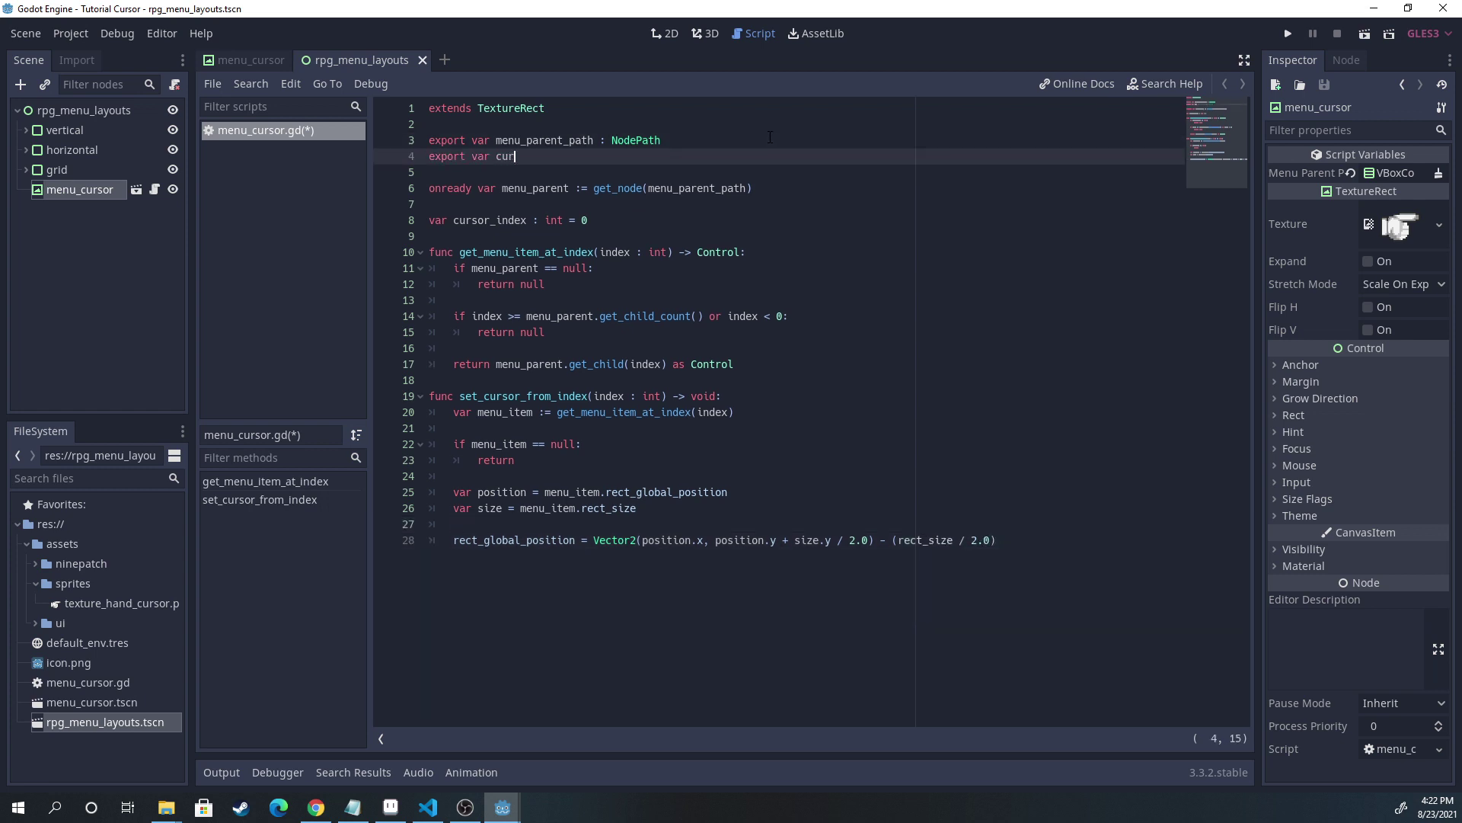
pyautogui.write('sor_offset')
pyautogui.write(' : Vector2')
pyautogui.hotkey('ctrl', 's')
pyautogui.click(1013, 541)
pyautogui.write('- cursor')
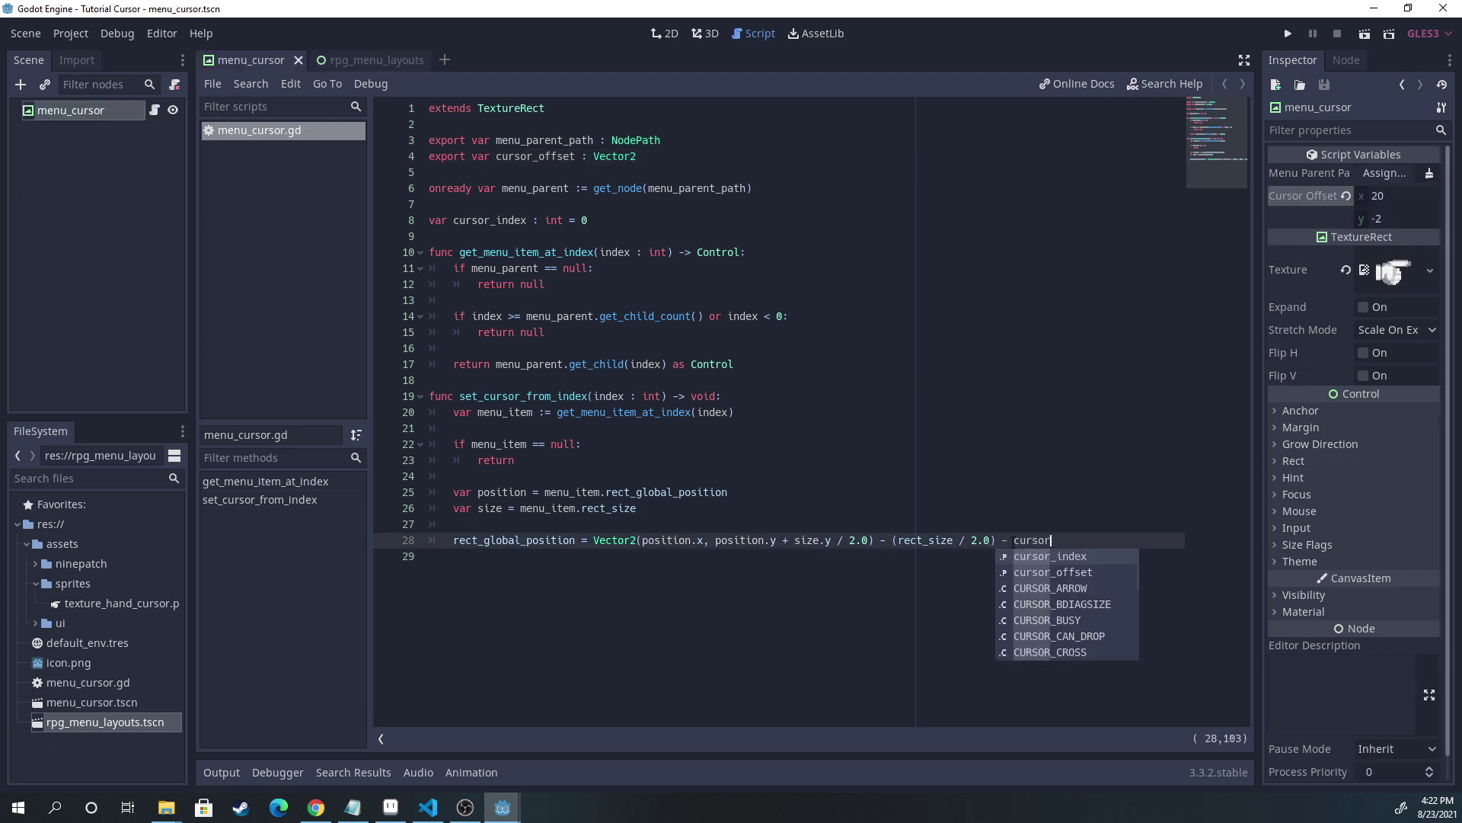
pyautogui.press('Return')
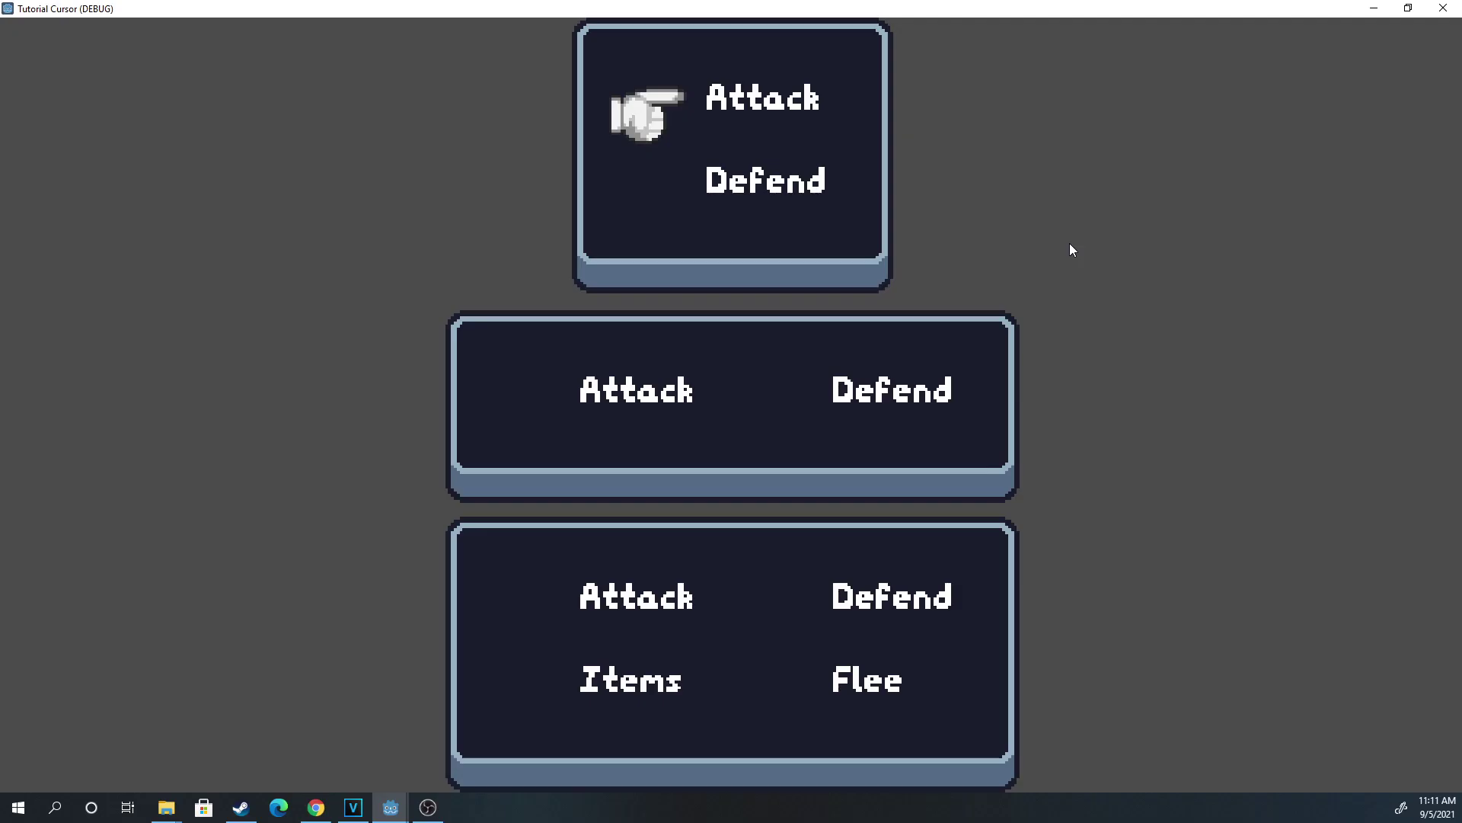
# Step: Test the running scene by moving the hand between Attack and Defend with Up/Down
pyautogui.press('Down')
pyautogui.press('Up')
pyautogui.press('Down')
pyautogui.press('Up')
pyautogui.press('Down')
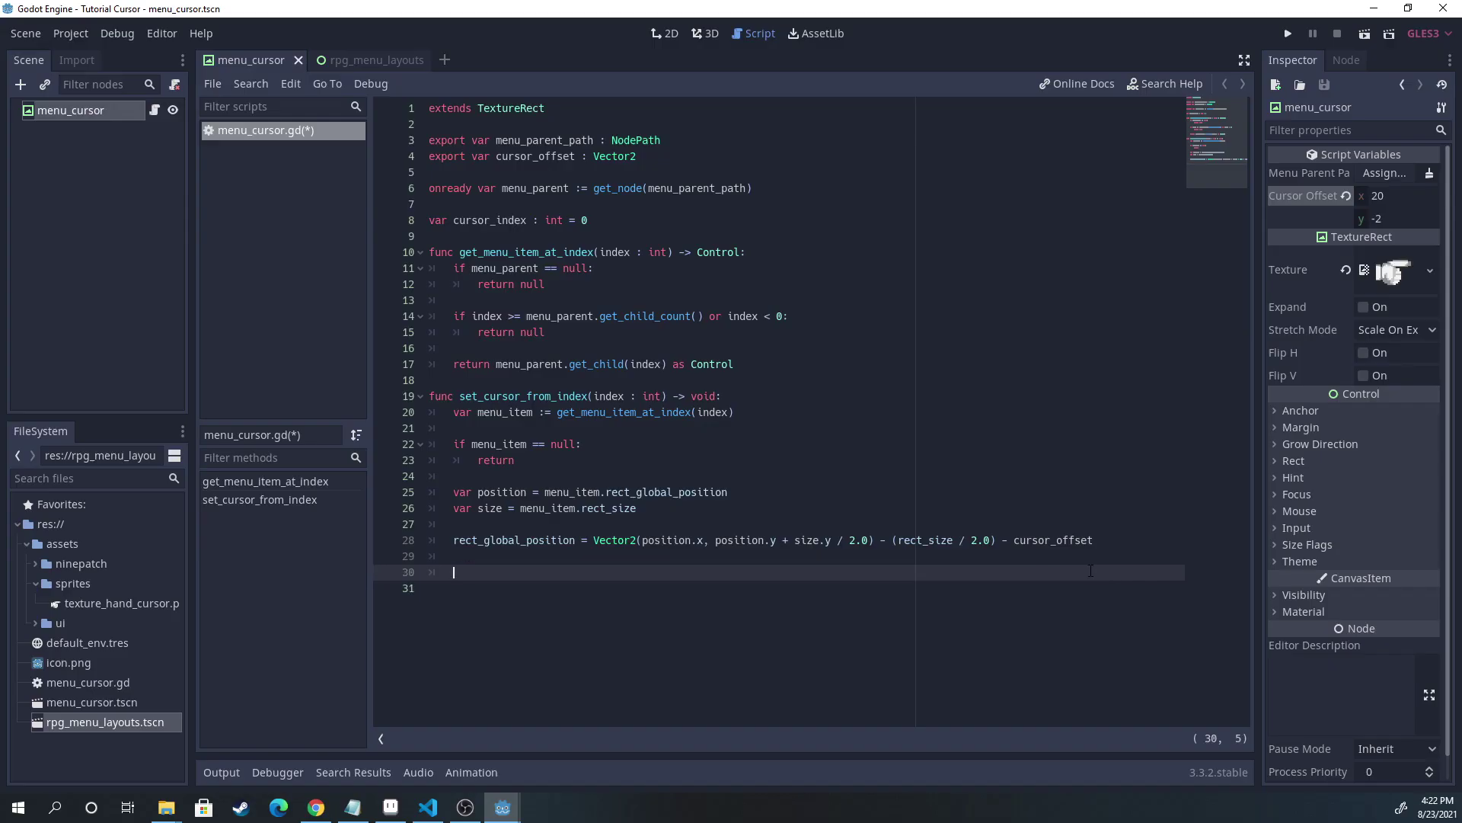
pyautogui.write('curso')
pyautogui.write('r_index')
# Step: Add a _process function with a ui_up check that adjusts input.y
pyautogui.click(605, 229)
pyautogui.press('Return')
pyautogui.press('Return')
pyautogui.press('Return')
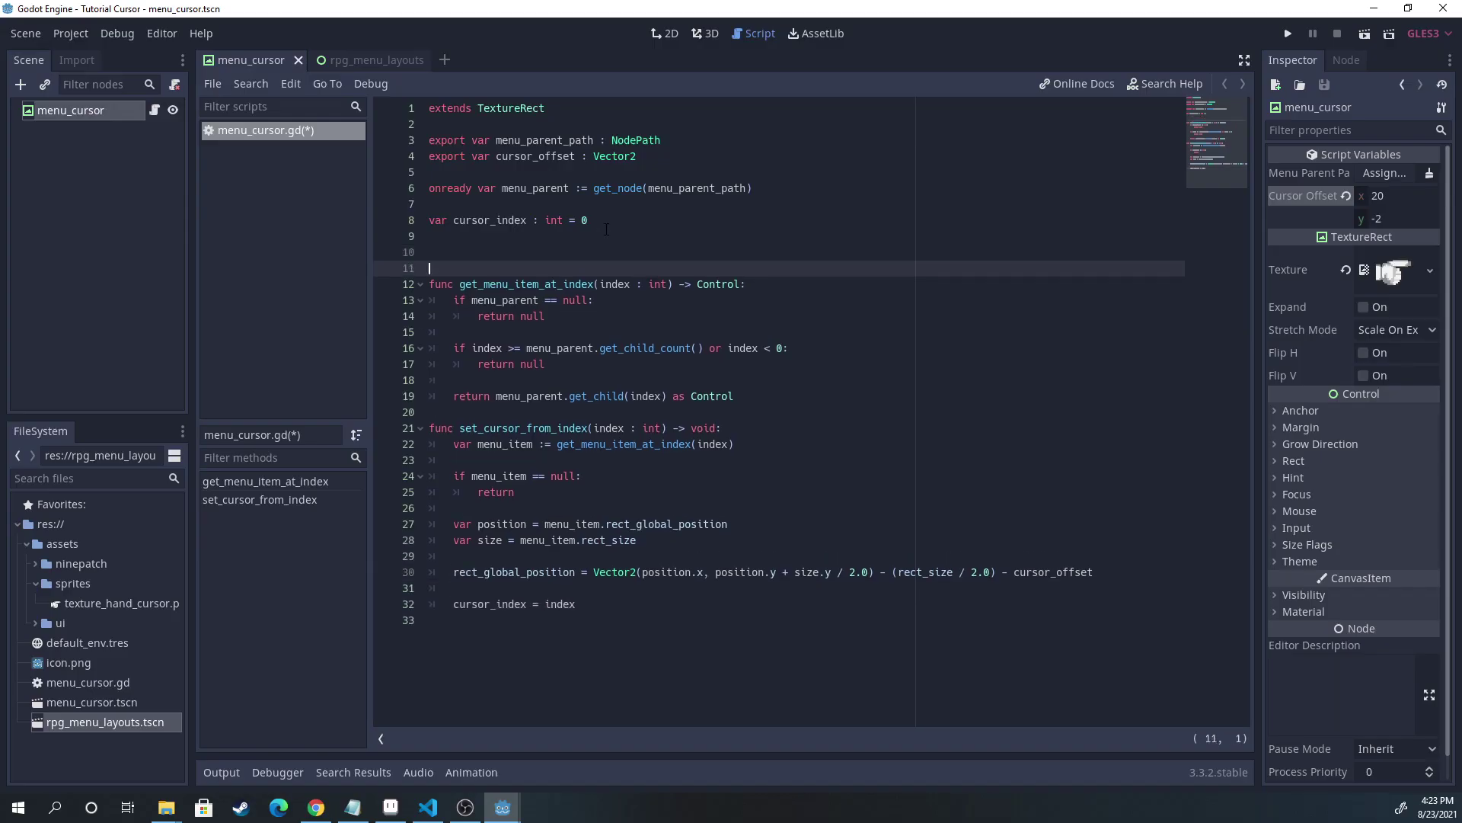
pyautogui.press('Up')
pyautogui.write('func _process(delta):')
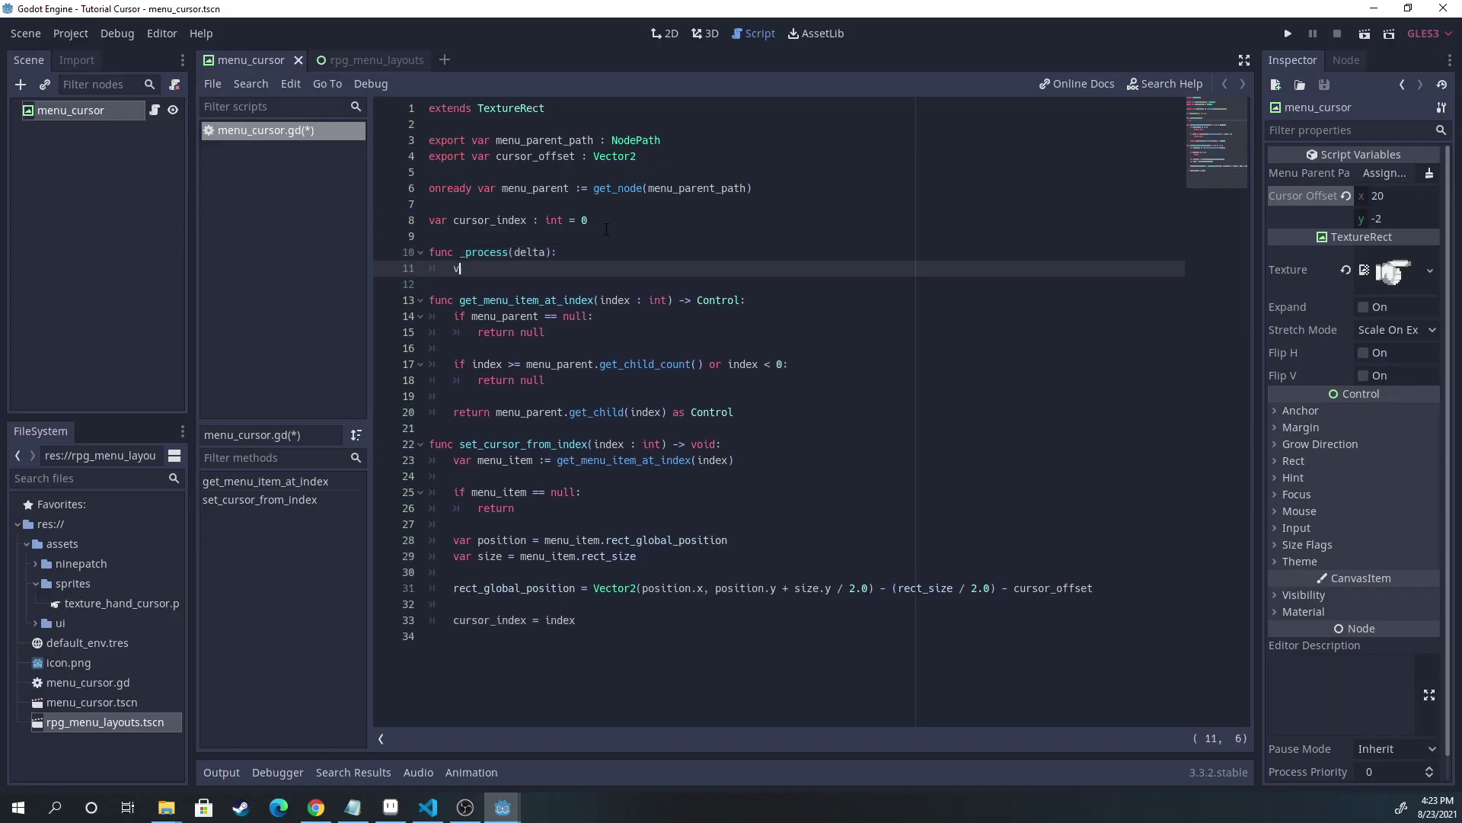
pyautogui.write('ar input := Vector2.ZERO')
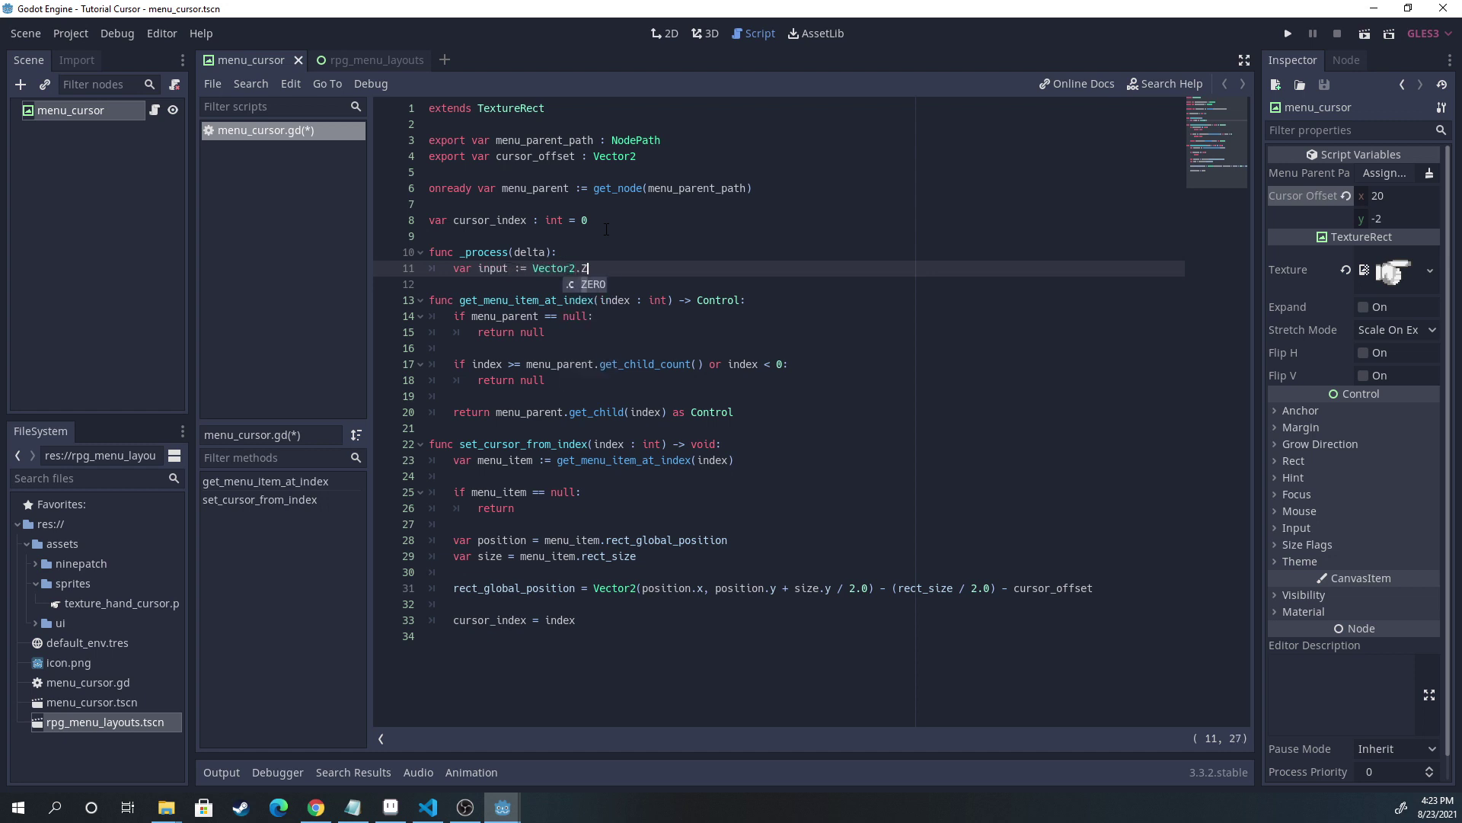
pyautogui.press('Return')
pyautogui.press('Return')
pyautogui.write('if Input.is_')
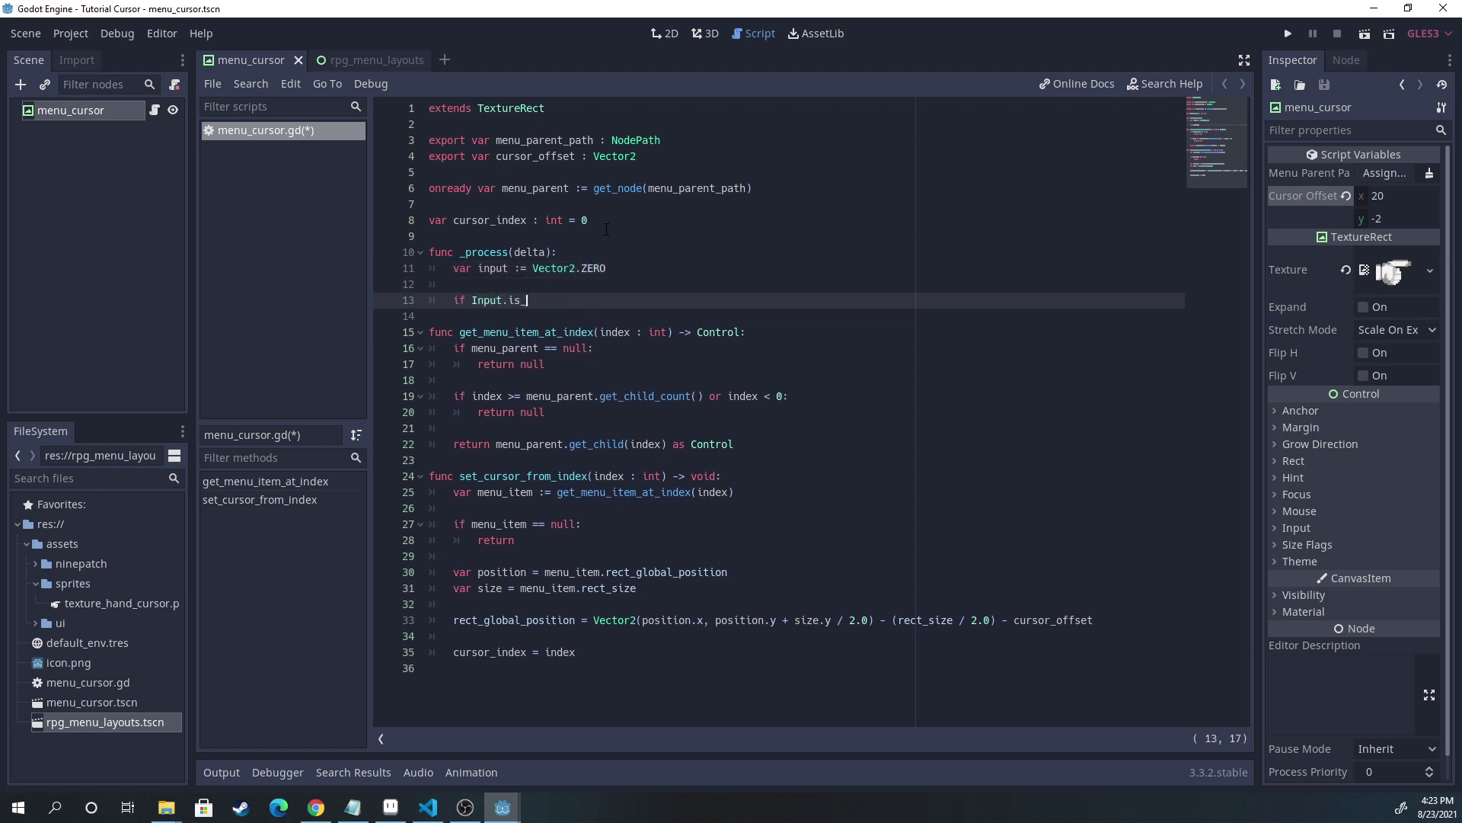
pyautogui.write('action')
pyautogui.write('uist')
pyautogui.write("pressed('")
pyautogui.write('):')
pyautogui.press('Return')
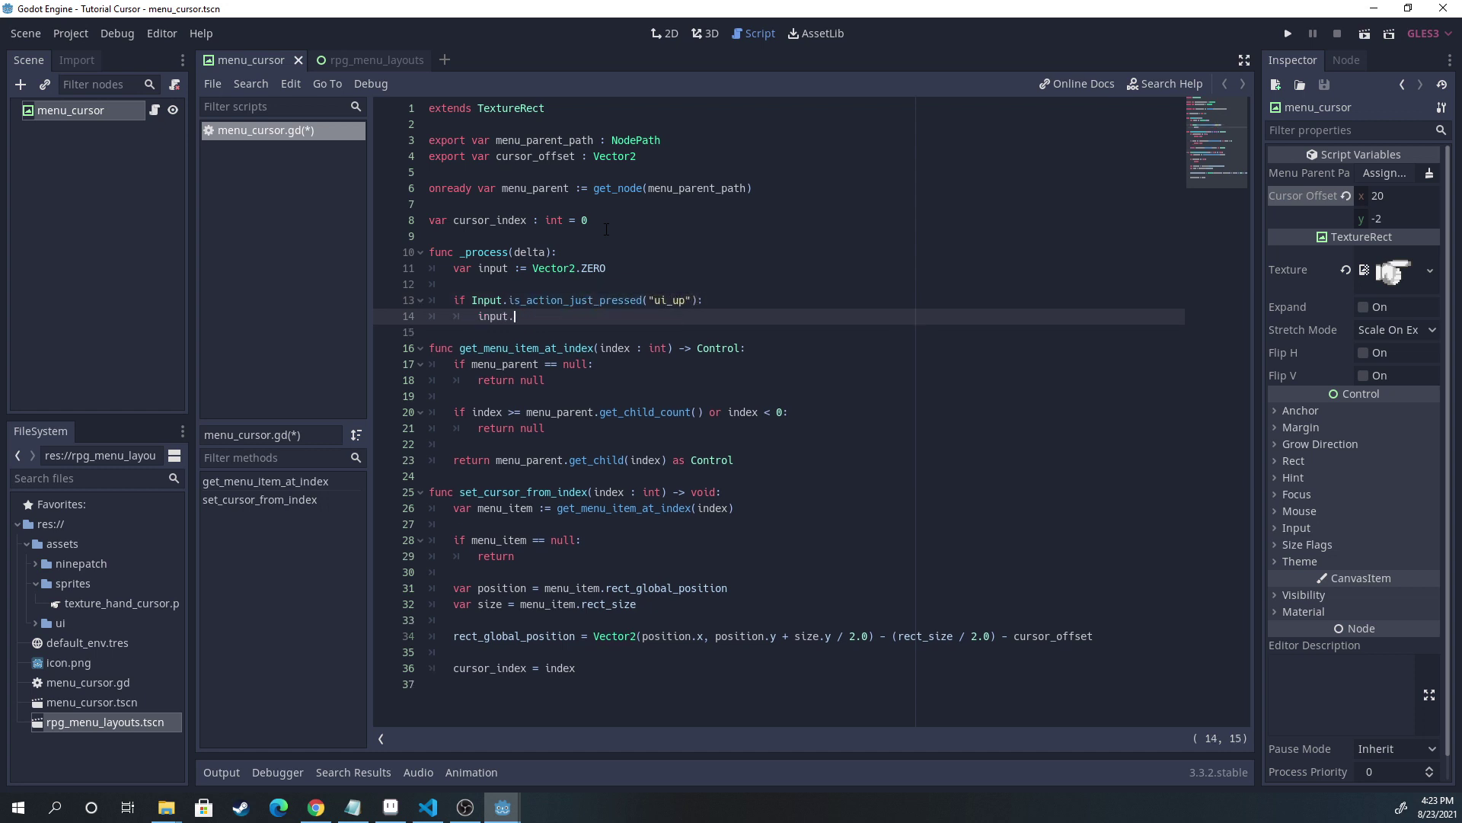
pyautogui.write('y -= 1')
# Step: Duplicate the ui_up check three times and adapt them for ui_down, ui_left and ui_right on x
pyautogui.moveTo(551, 316); pyautogui.dragTo(454, 300)
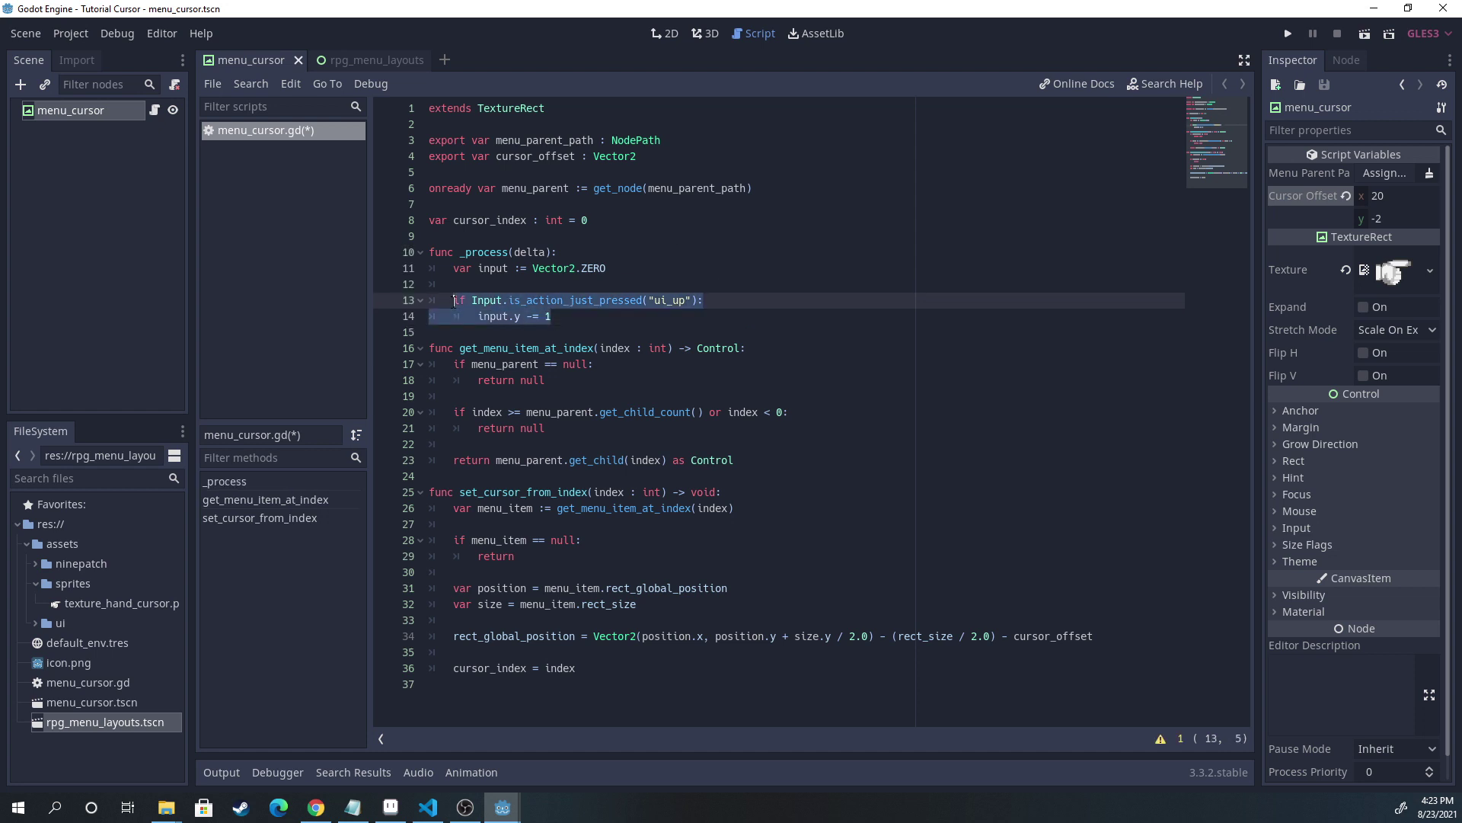
pyautogui.hotkey('ctrl', 'b')
pyautogui.hotkey('ctrl', 'b')
pyautogui.hotkey('ctrl', 'b')
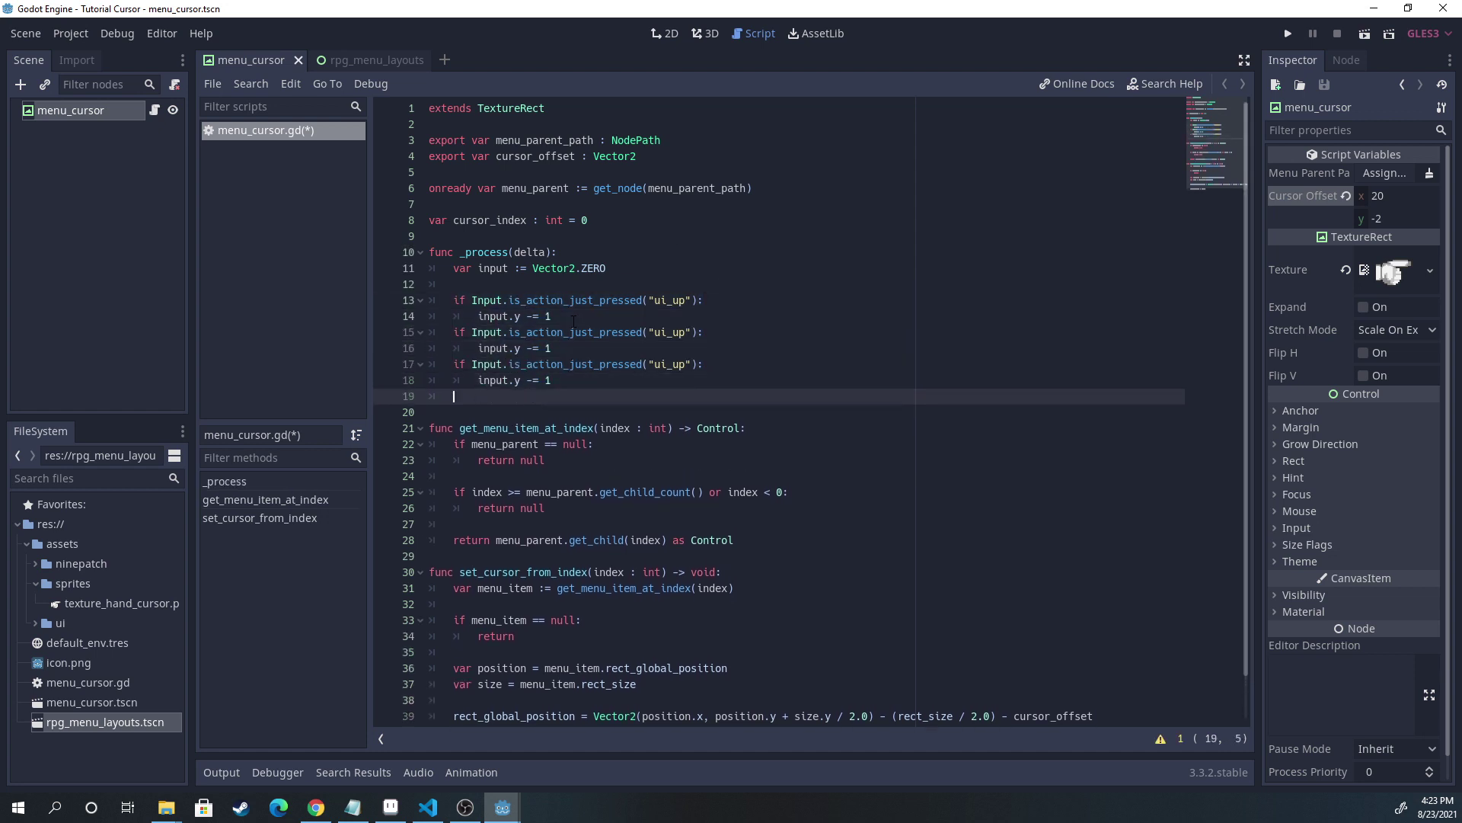
pyautogui.click(682, 333)
pyautogui.write('do')
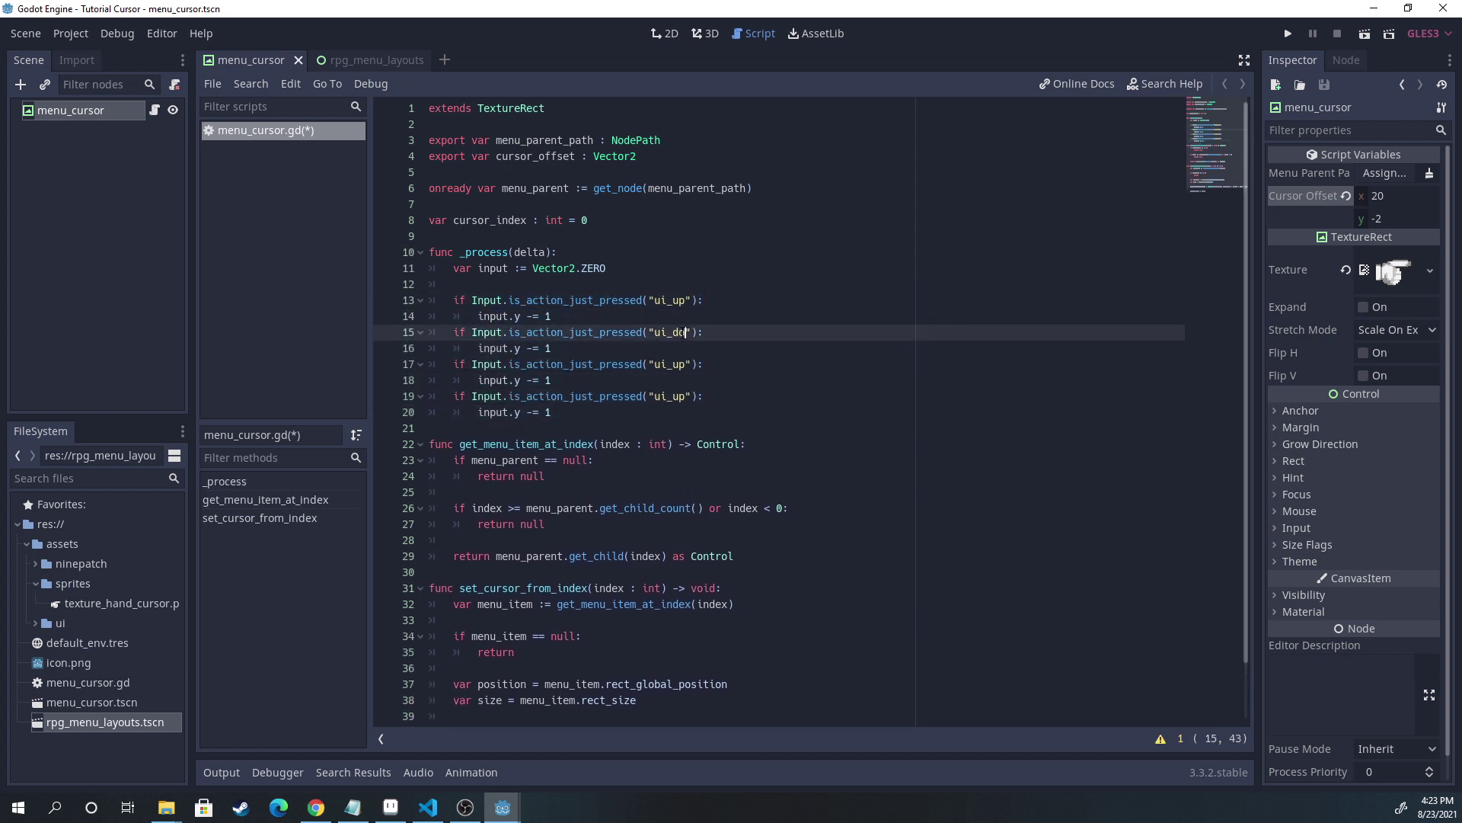
pyautogui.write('wn')
pyautogui.press('Down')
pyautogui.press('Down')
pyautogui.write('ft')
pyautogui.press('Down')
pyautogui.press('Down')
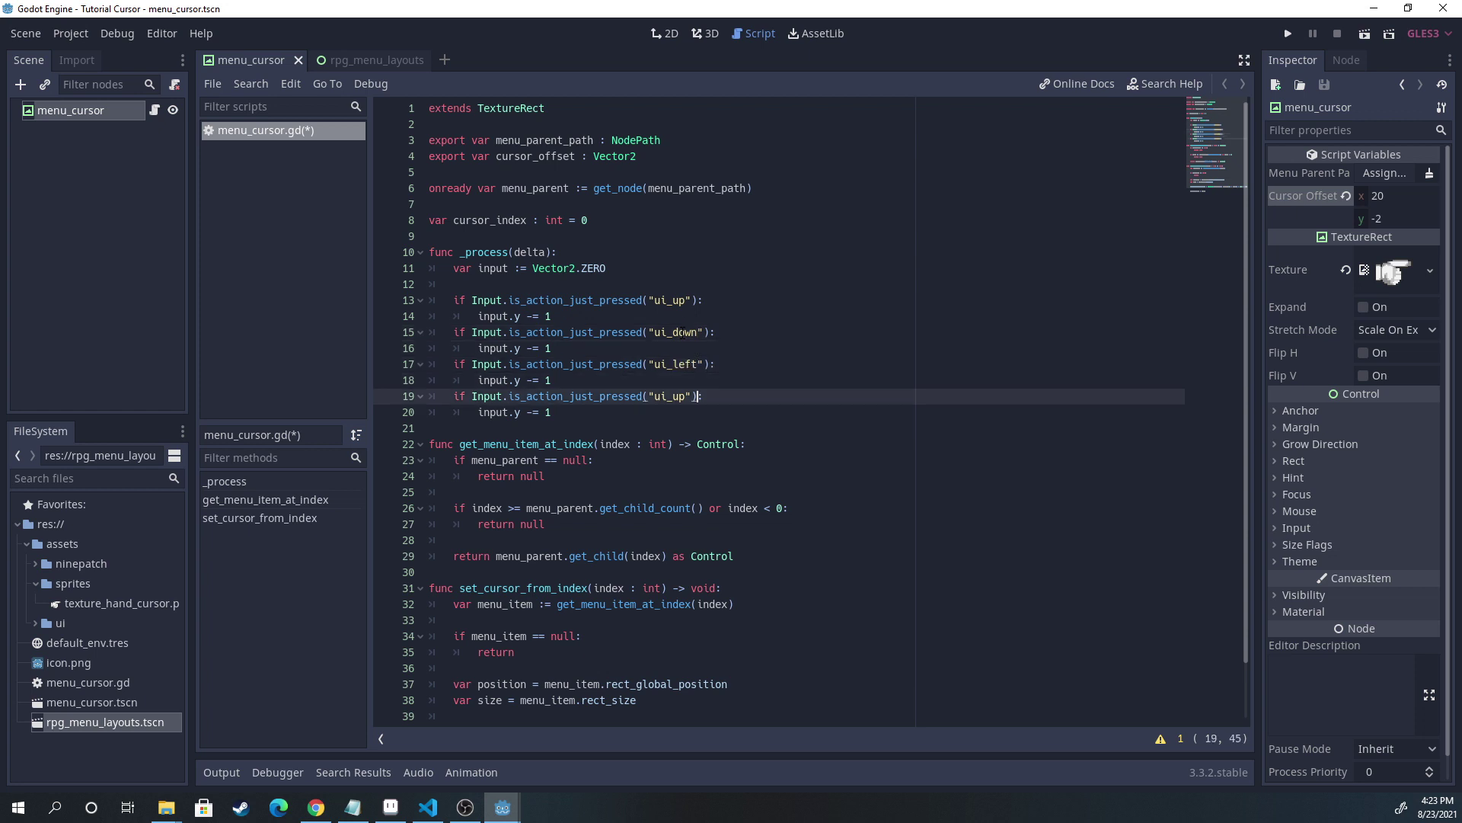
pyautogui.press('Down')
pyautogui.press('Left')
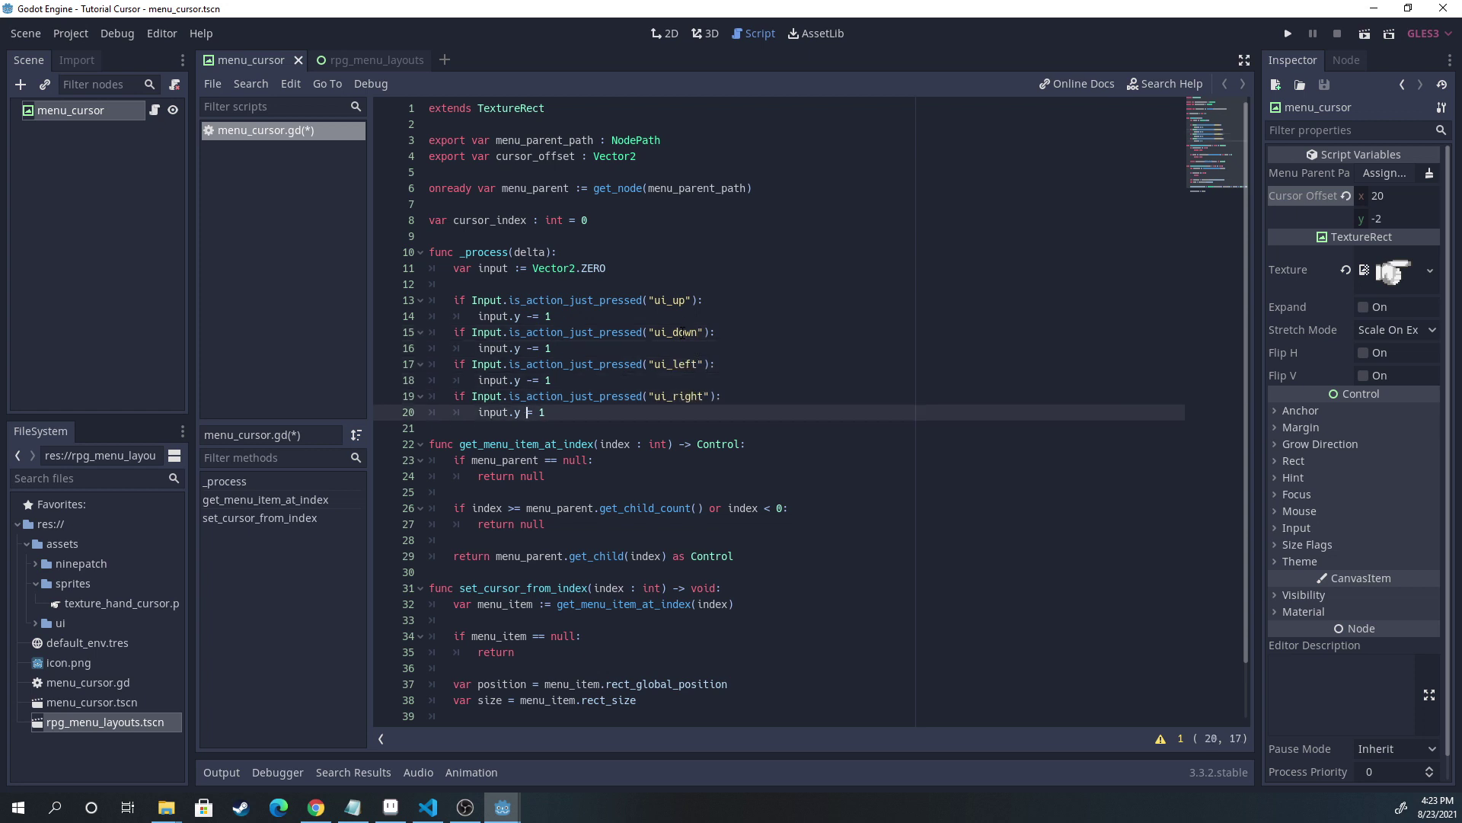
pyautogui.press('BackSpace')
pyautogui.write('x')
pyautogui.press('Up')
pyautogui.press('Up')
pyautogui.press('BackSpace')
pyautogui.write('x')
pyautogui.press('Up')
pyautogui.press('Up')
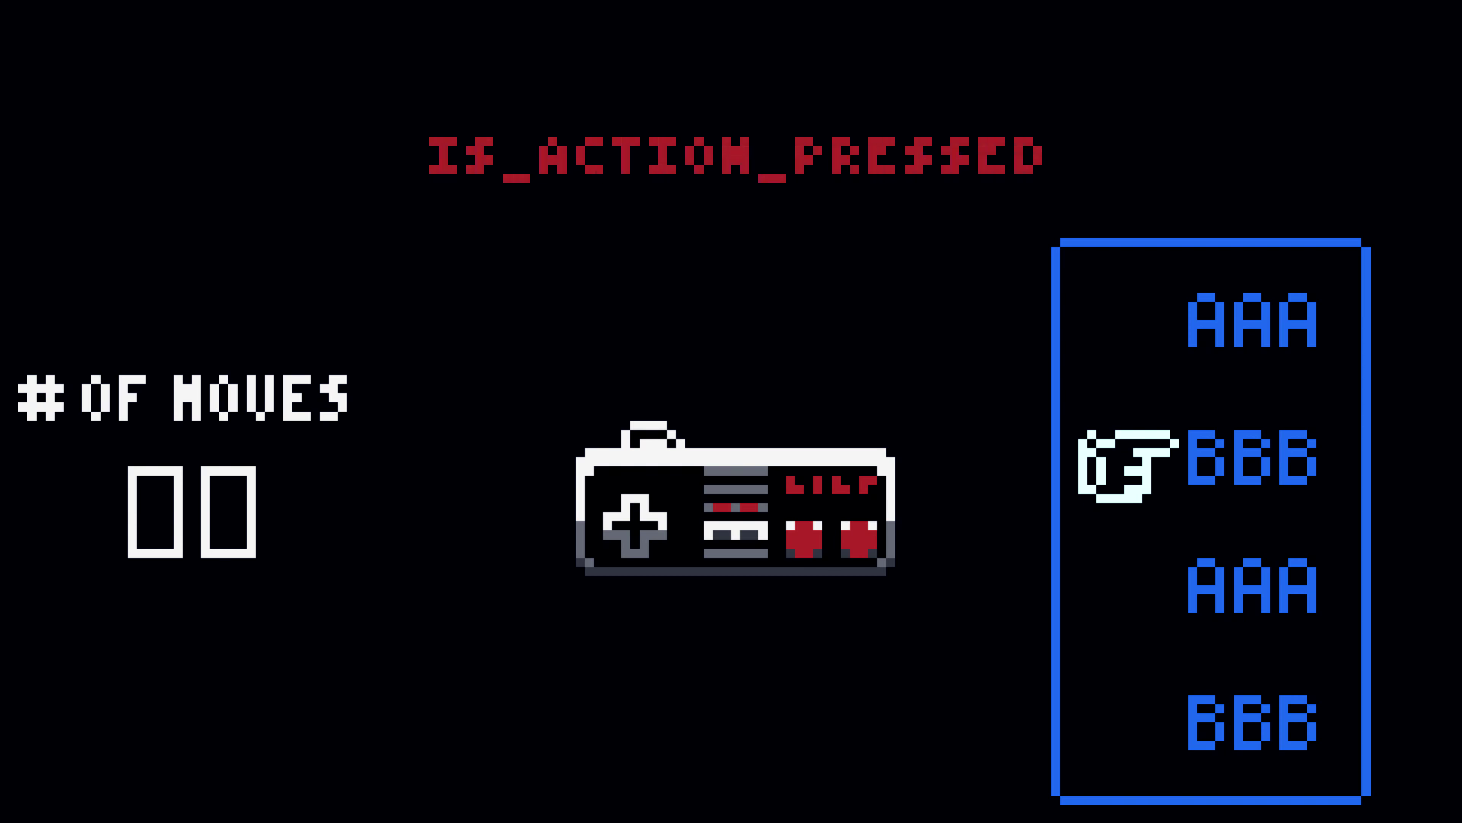
# Step: Save menu_cursor.gd and begin an 'if menu_parent' condition below the four direction checks
pyautogui.press('Down')
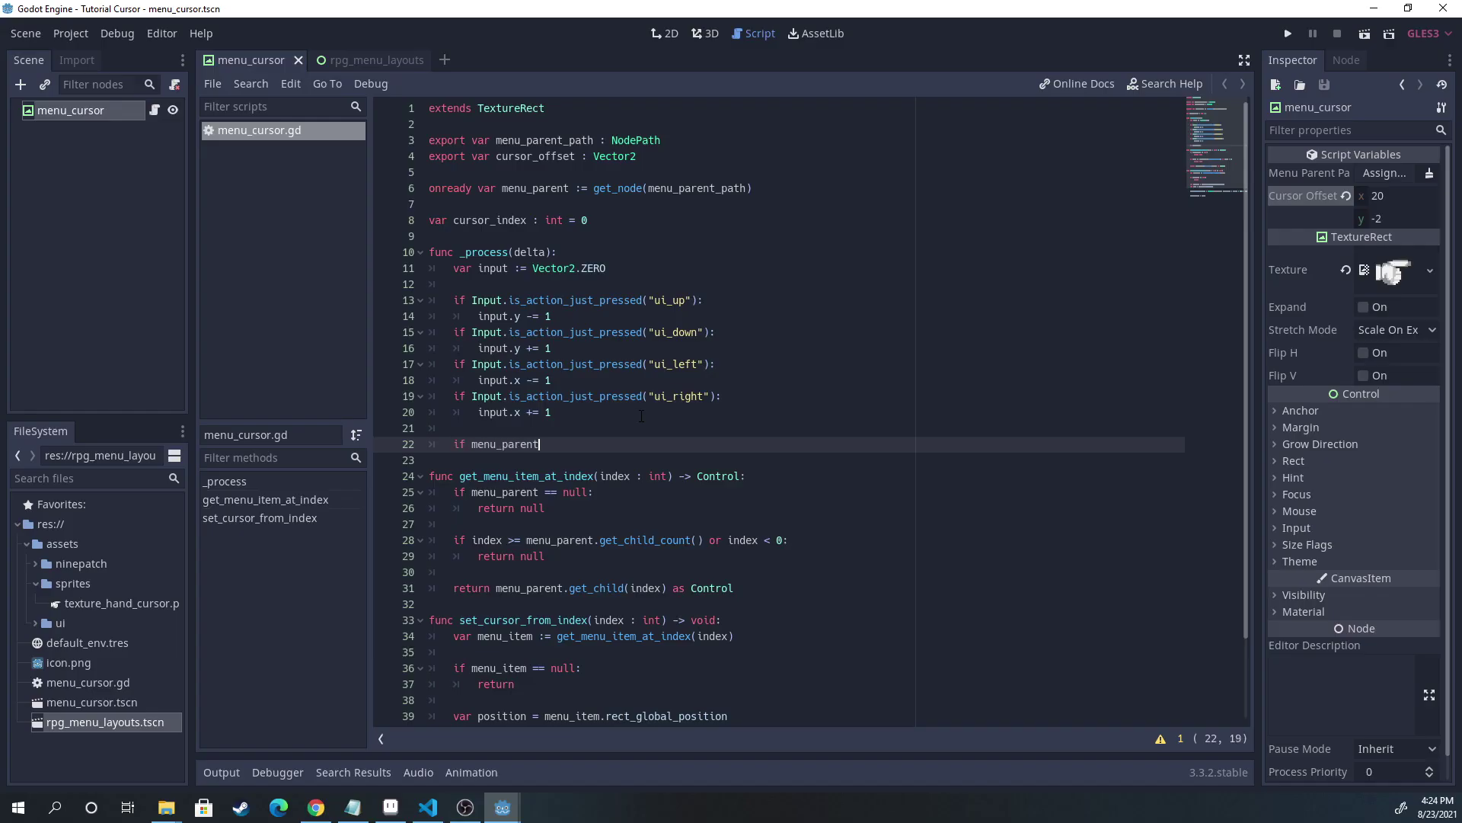
pyautogui.write(' is VBoxContainer:')
# Step: Write the VBoxContainer branch calling set_cursor_from_index(cursor_index + input.y)
pyautogui.press('Return')
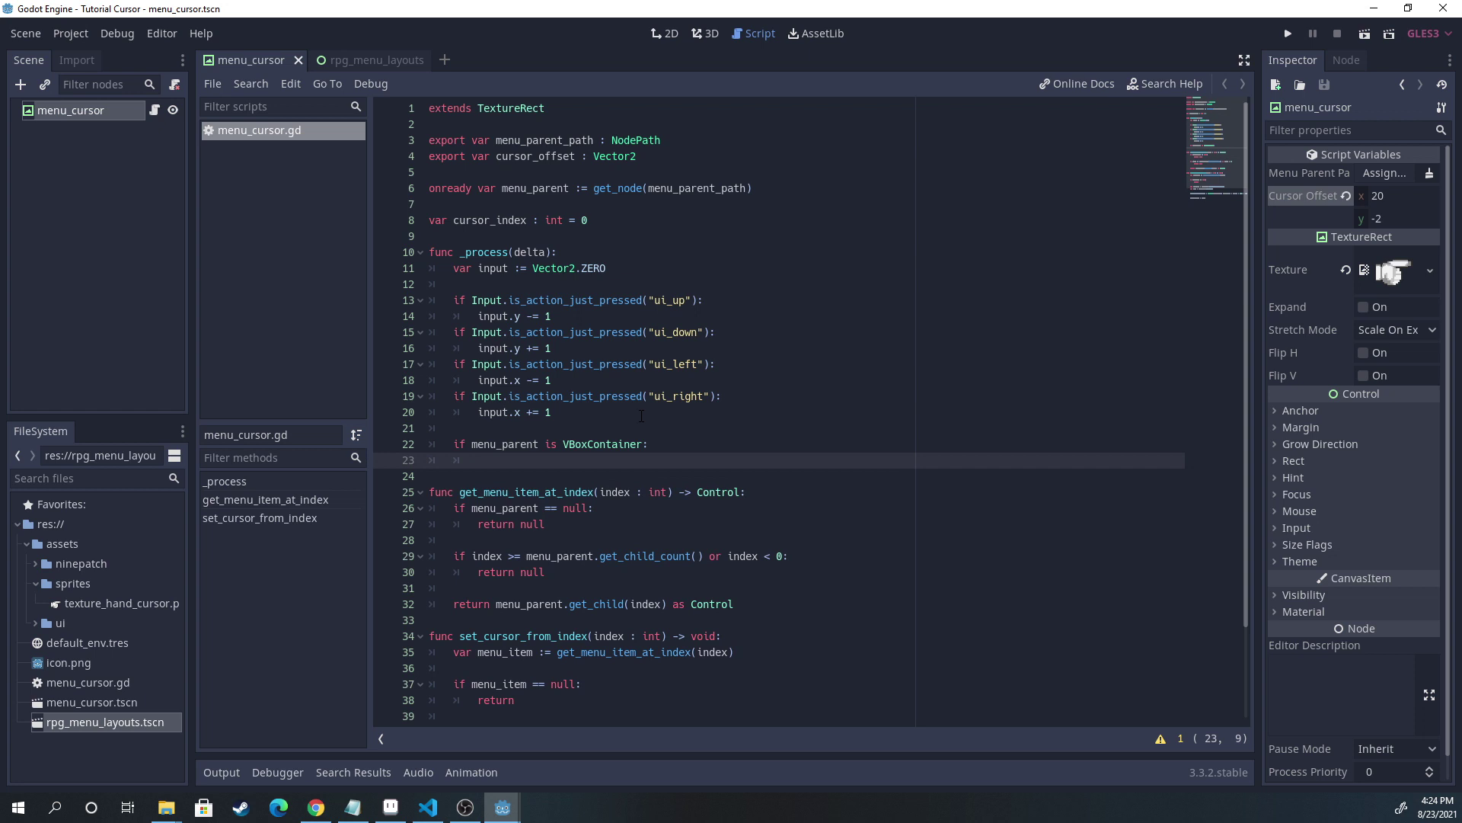
pyautogui.write('set_')
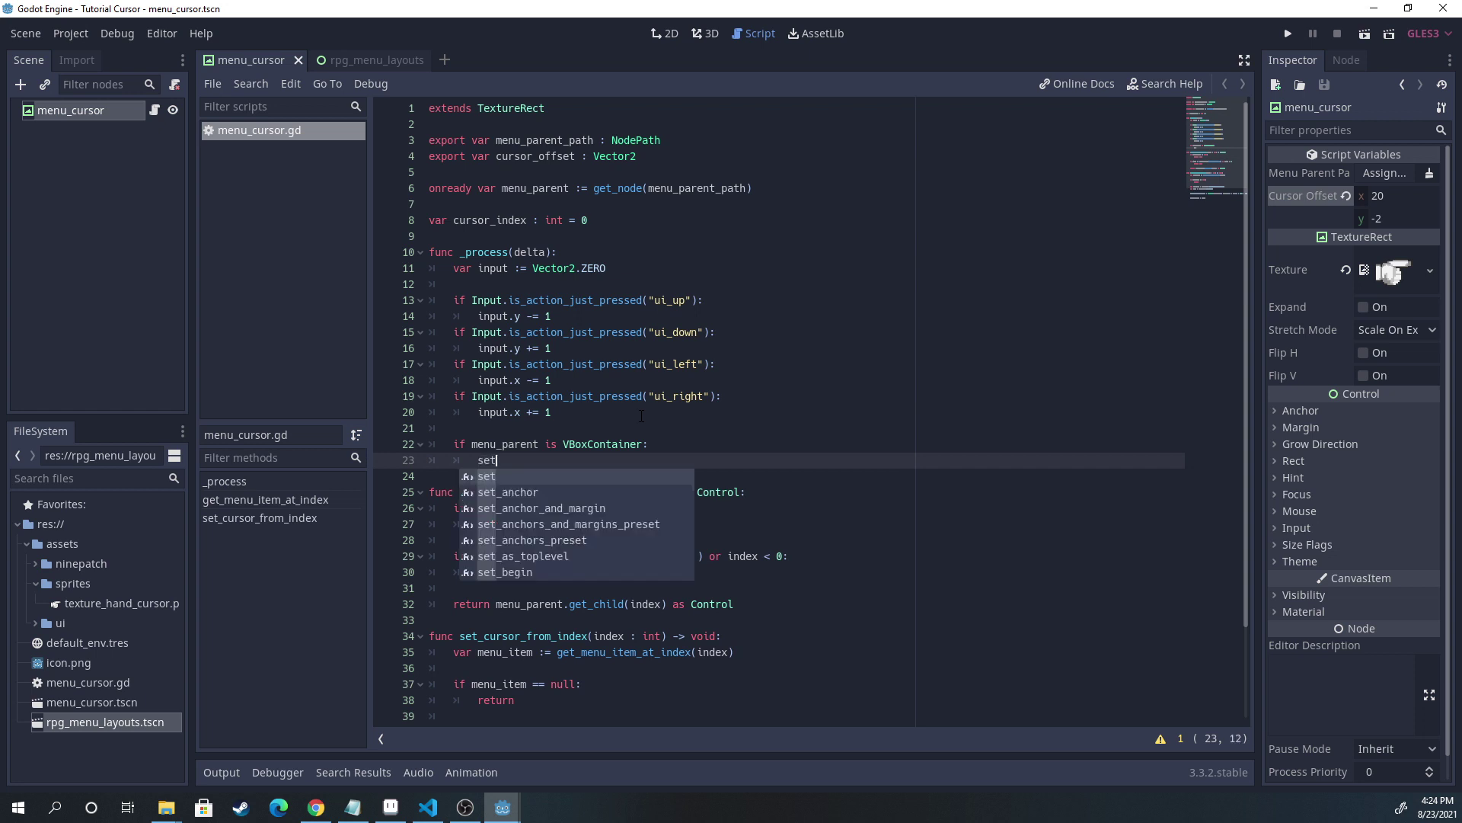
pyautogui.write('cur')
pyautogui.press('Return')
pyautogui.write('(cu')
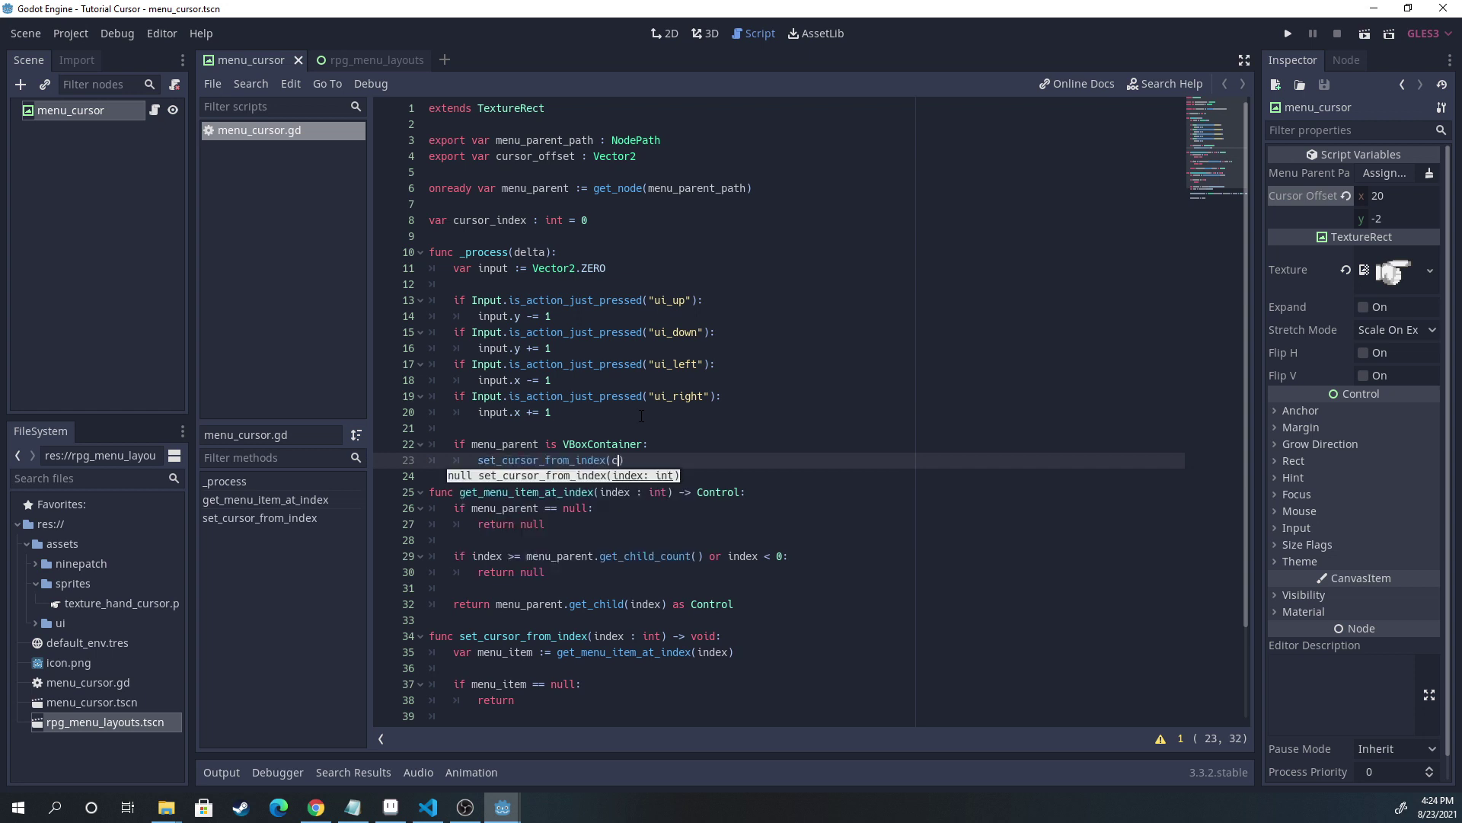
pyautogui.write('rsor')
pyautogui.press('Return')
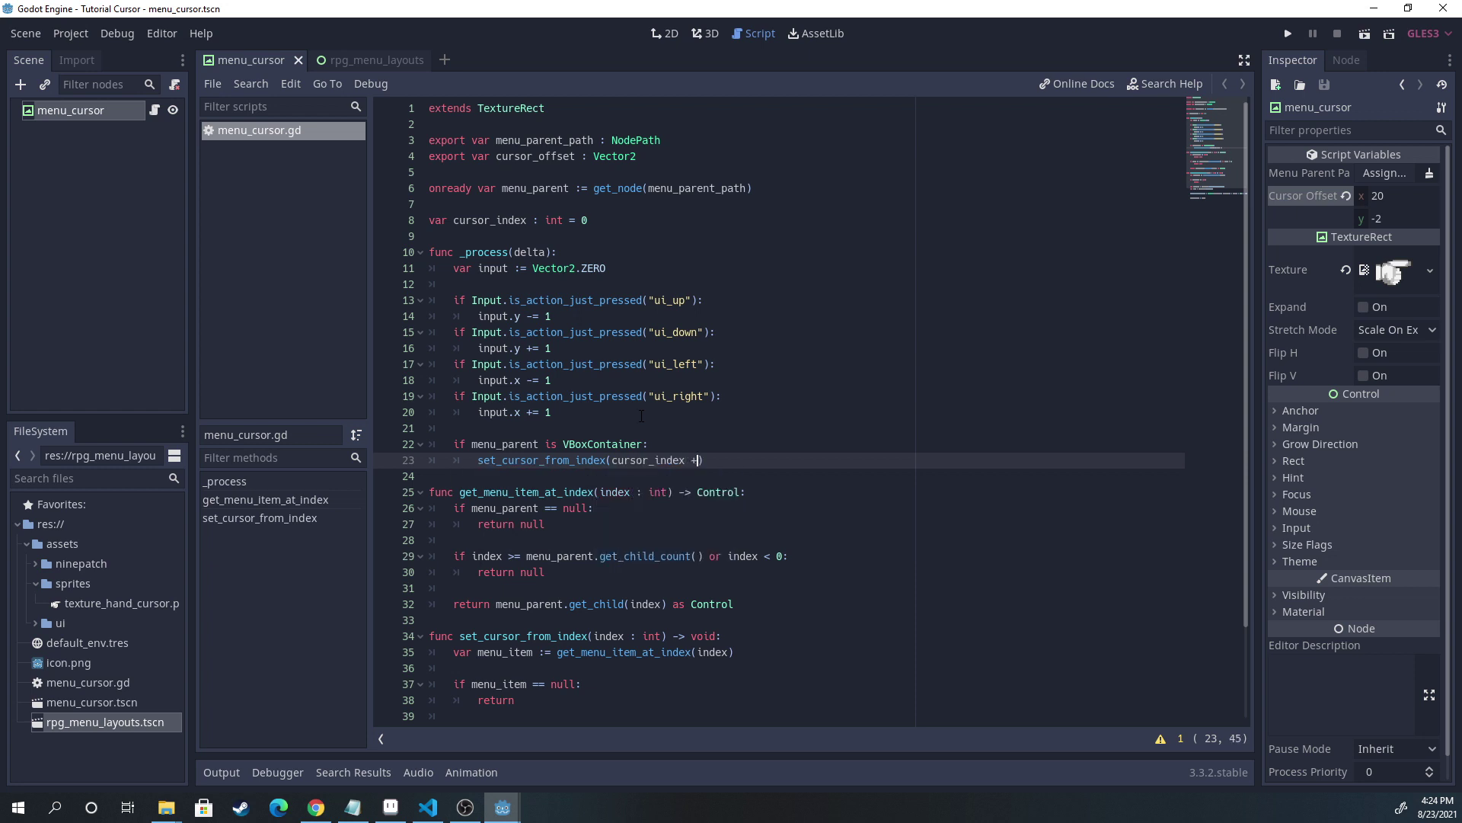
pyautogui.write('ut.y')
pyautogui.press('End')
pyautogui.press('Return')
pyautogui.press('BackSpace')
pyautogui.write('elif menu_parent is H')
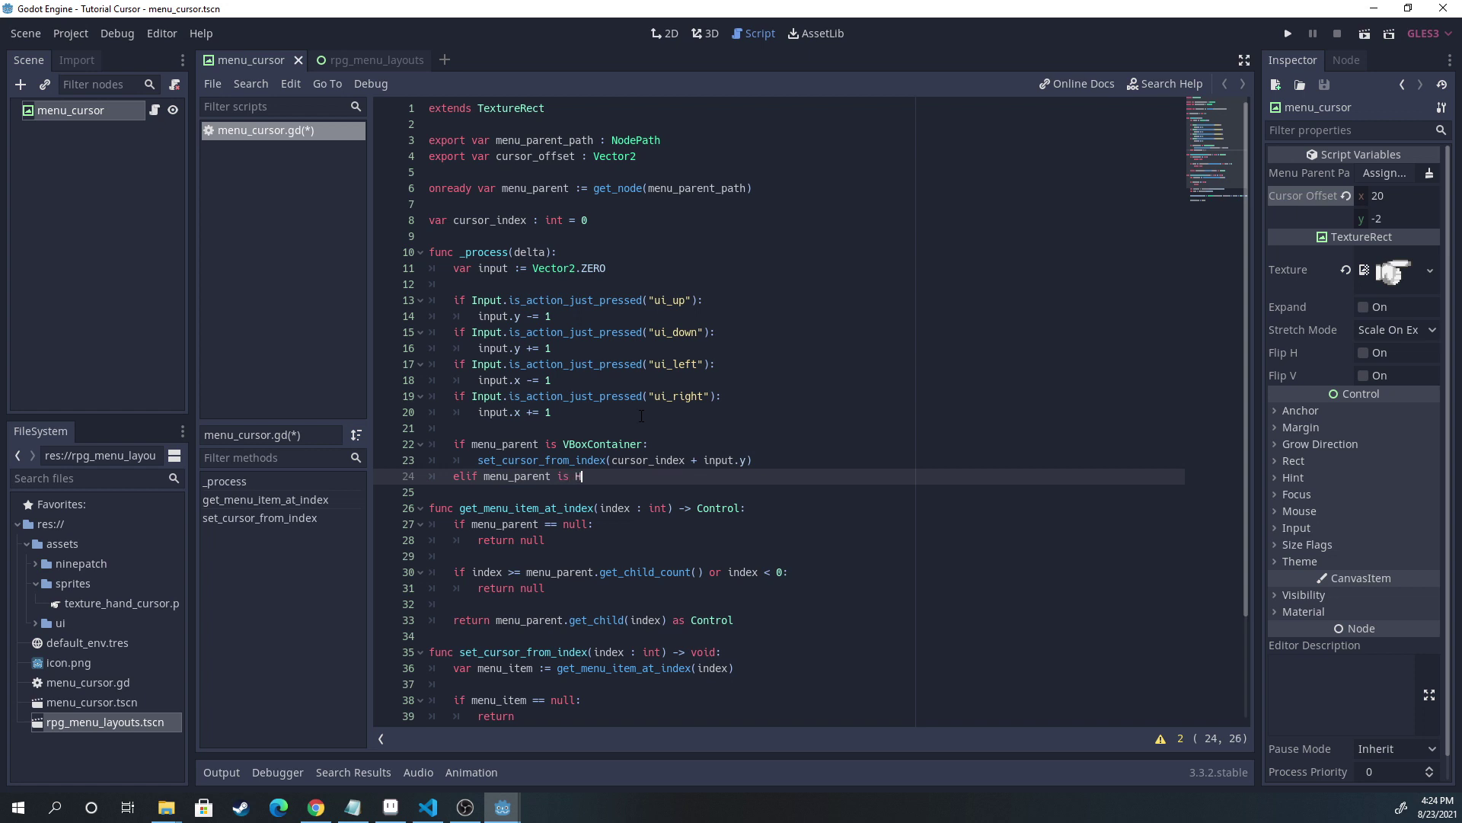
pyautogui.write('Box')
# Step: Copy the call into an elif HBoxContainer branch using input.x, then run the layouts scene
pyautogui.press('Return')
pyautogui.write(':')
pyautogui.press('Return')
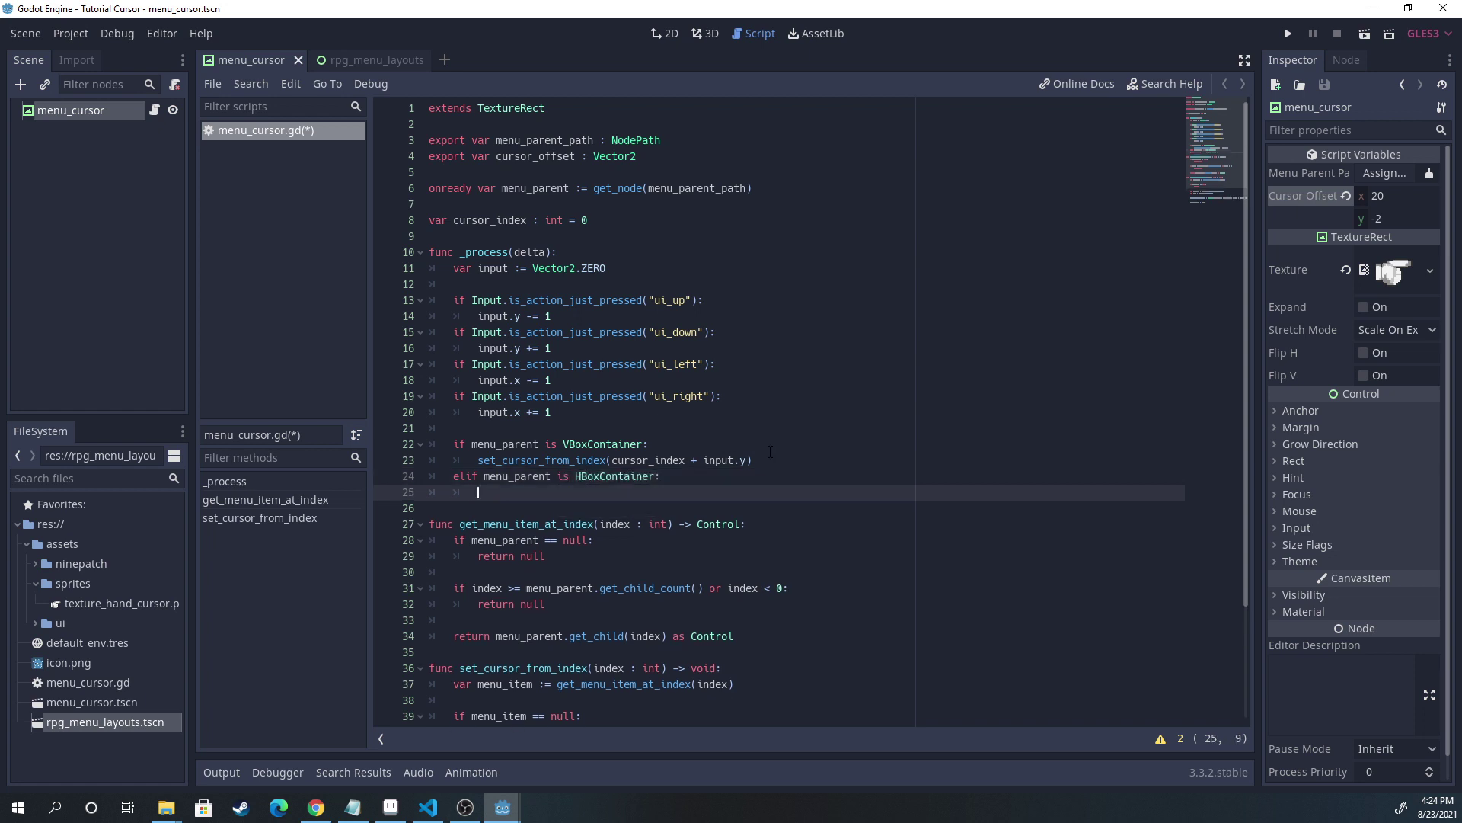
pyautogui.click(769, 452)
pyautogui.hotkey('shift', 'Home')
pyautogui.hotkey('ctrl', 'c')
pyautogui.press('Down')
pyautogui.press('Down')
pyautogui.hotkey('ctrl', 'v')
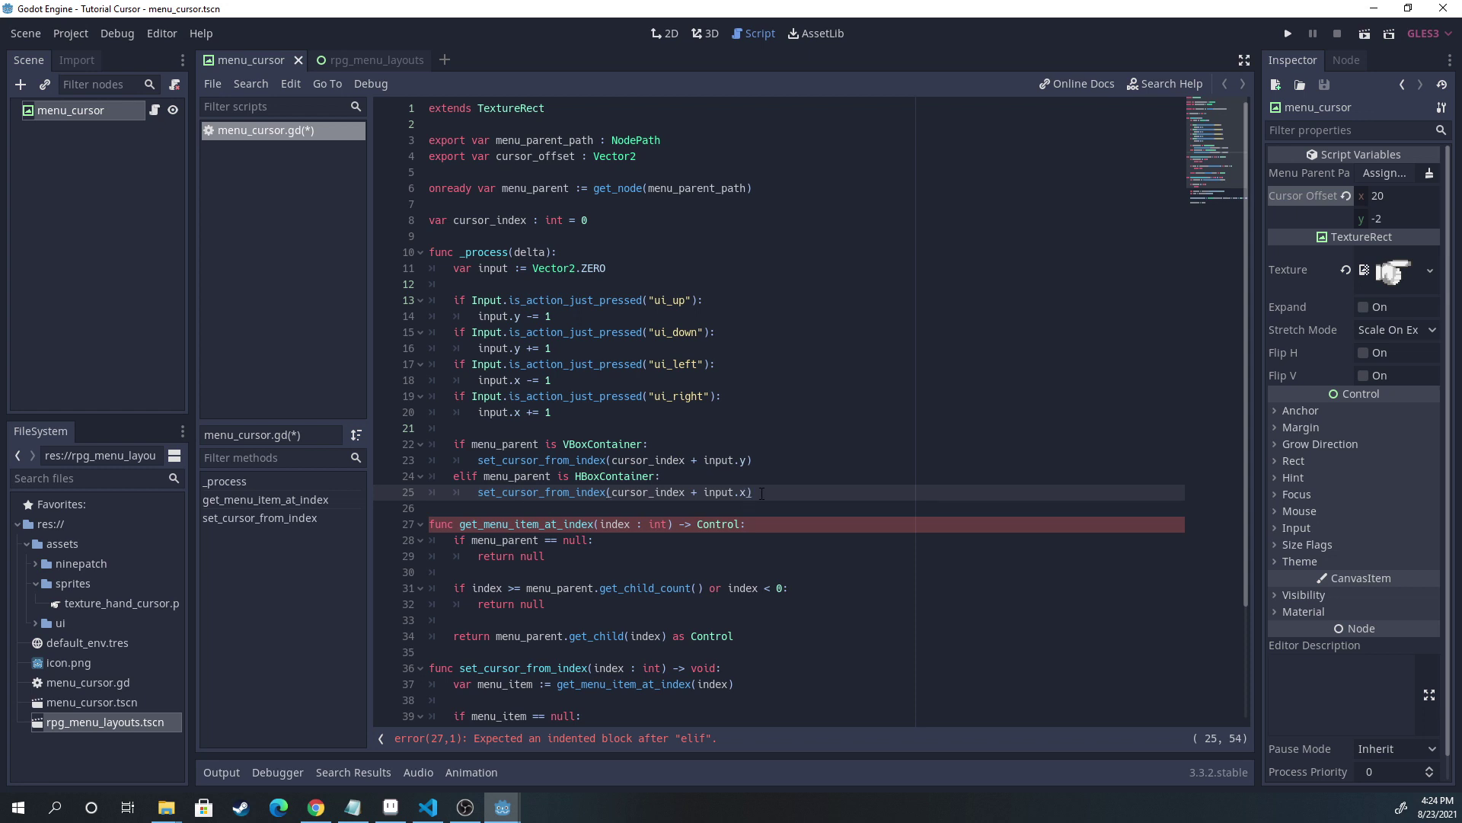
pyautogui.click(361, 60)
pyautogui.click(1365, 38)
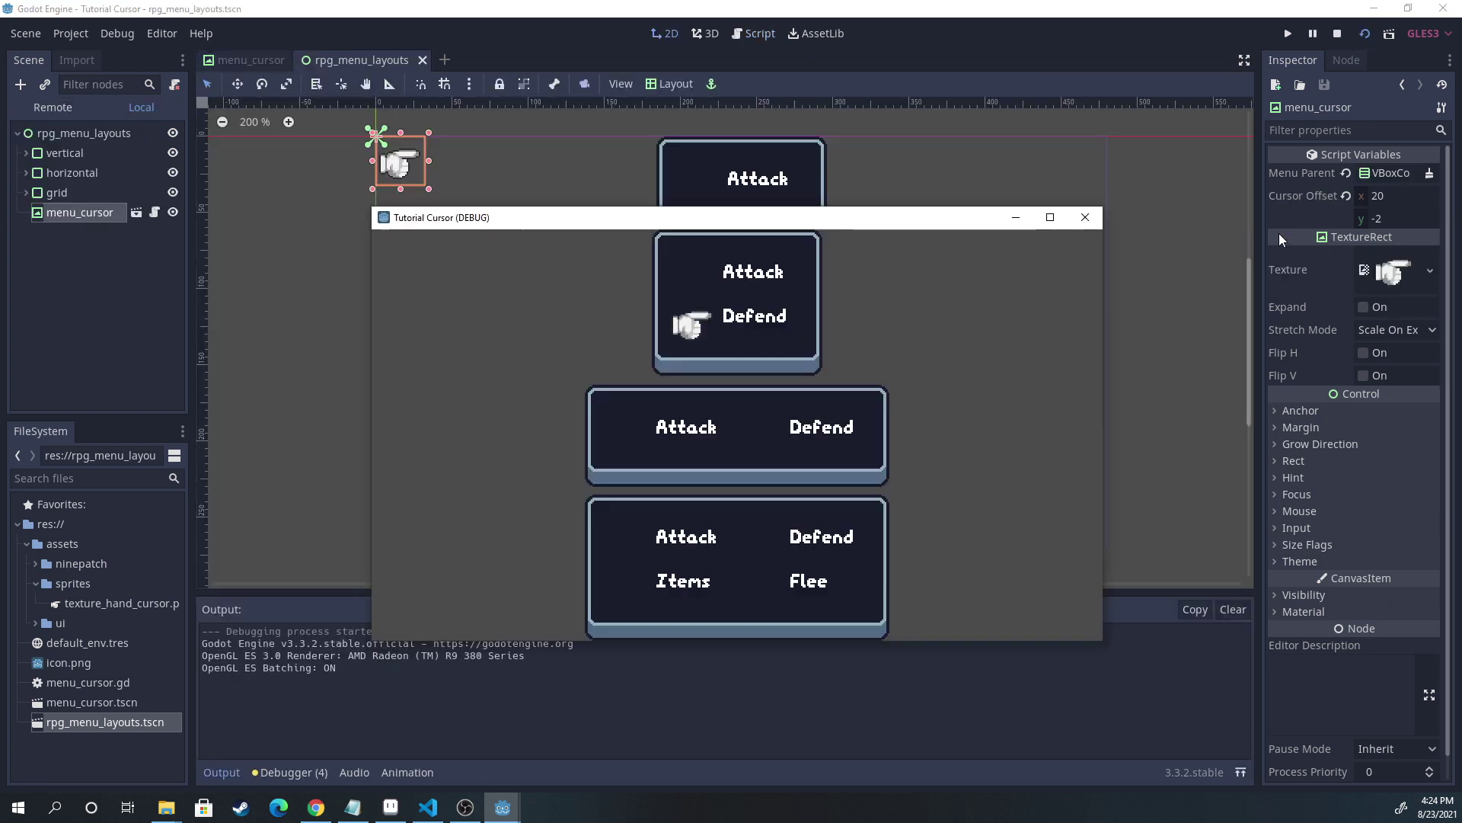
# Step: Set the cursor's Menu Parent Path to the HBoxContainer in the Select a Node dialog
pyautogui.click(1391, 173)
pyautogui.doubleClick(336, 314)
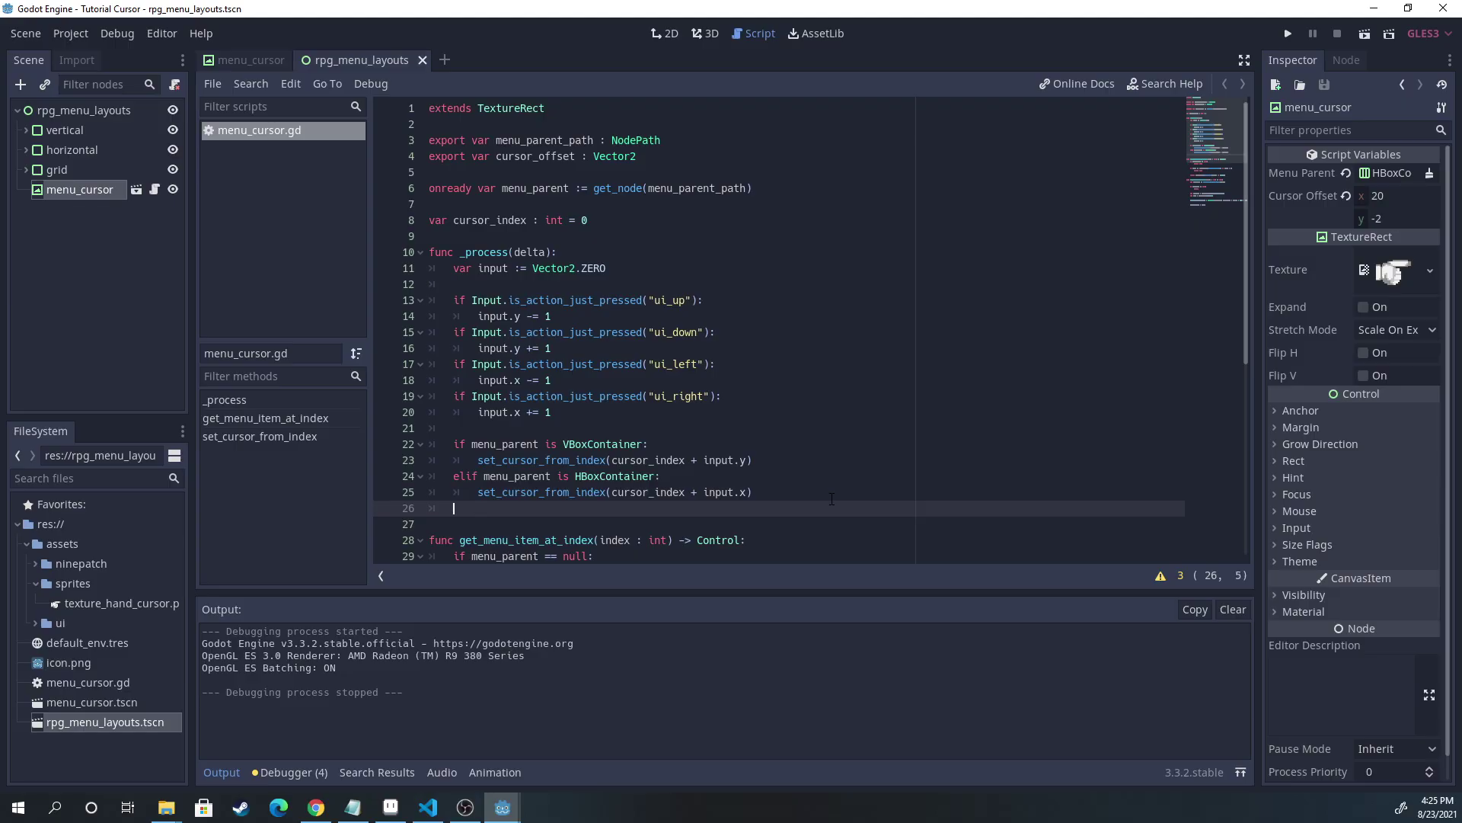
pyautogui.write('_parent is Grid')
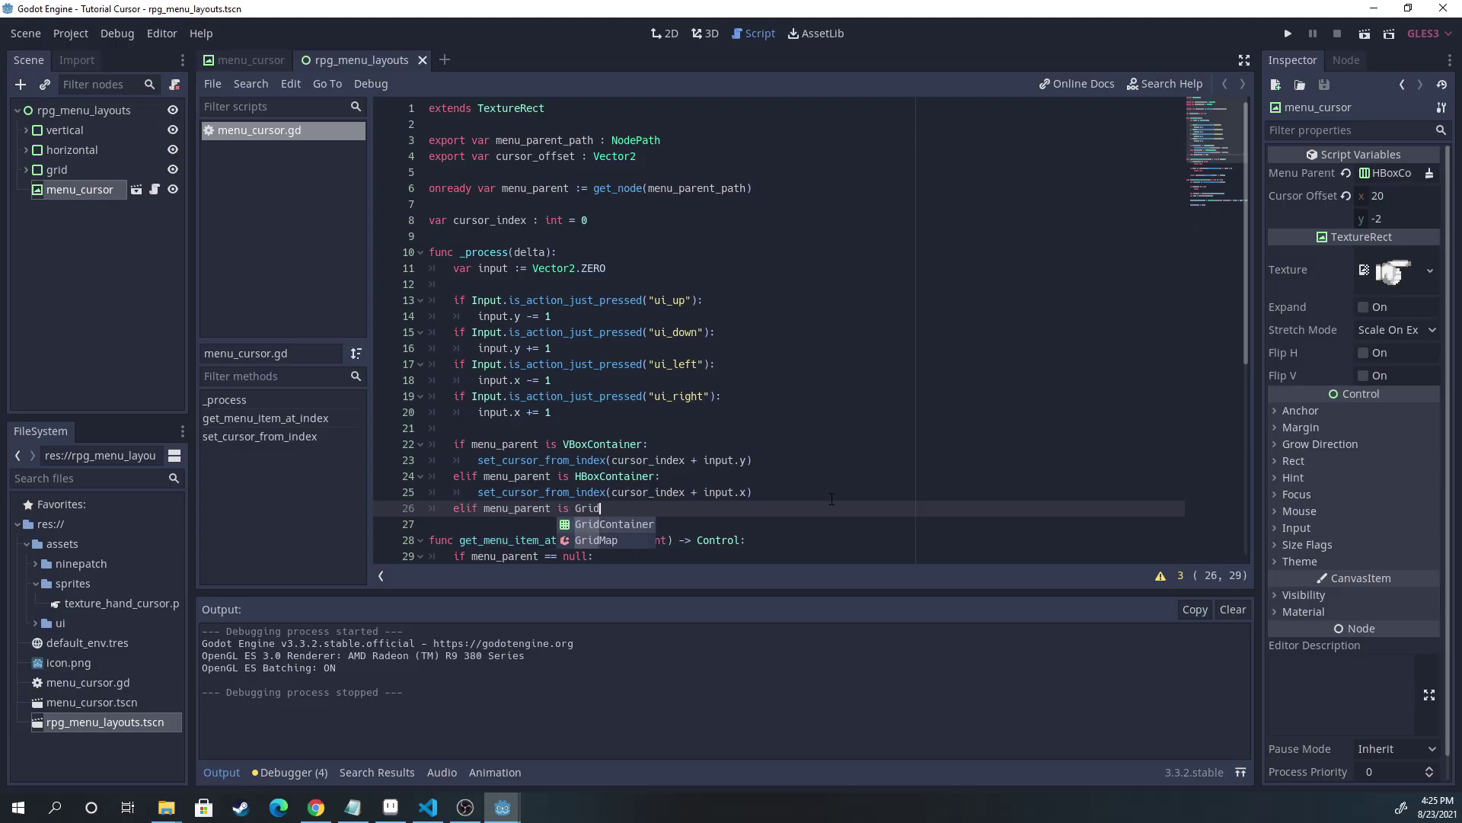
pyautogui.write('Container:')
# Step: Add a GridContainer branch: set_cursor_from_index(cursor_index + input.x + input.y * menu_parent.columns)
pyautogui.press('Return')
pyautogui.write('set_cu')
pyautogui.press('Return')
pyautogui.write('cursor)')
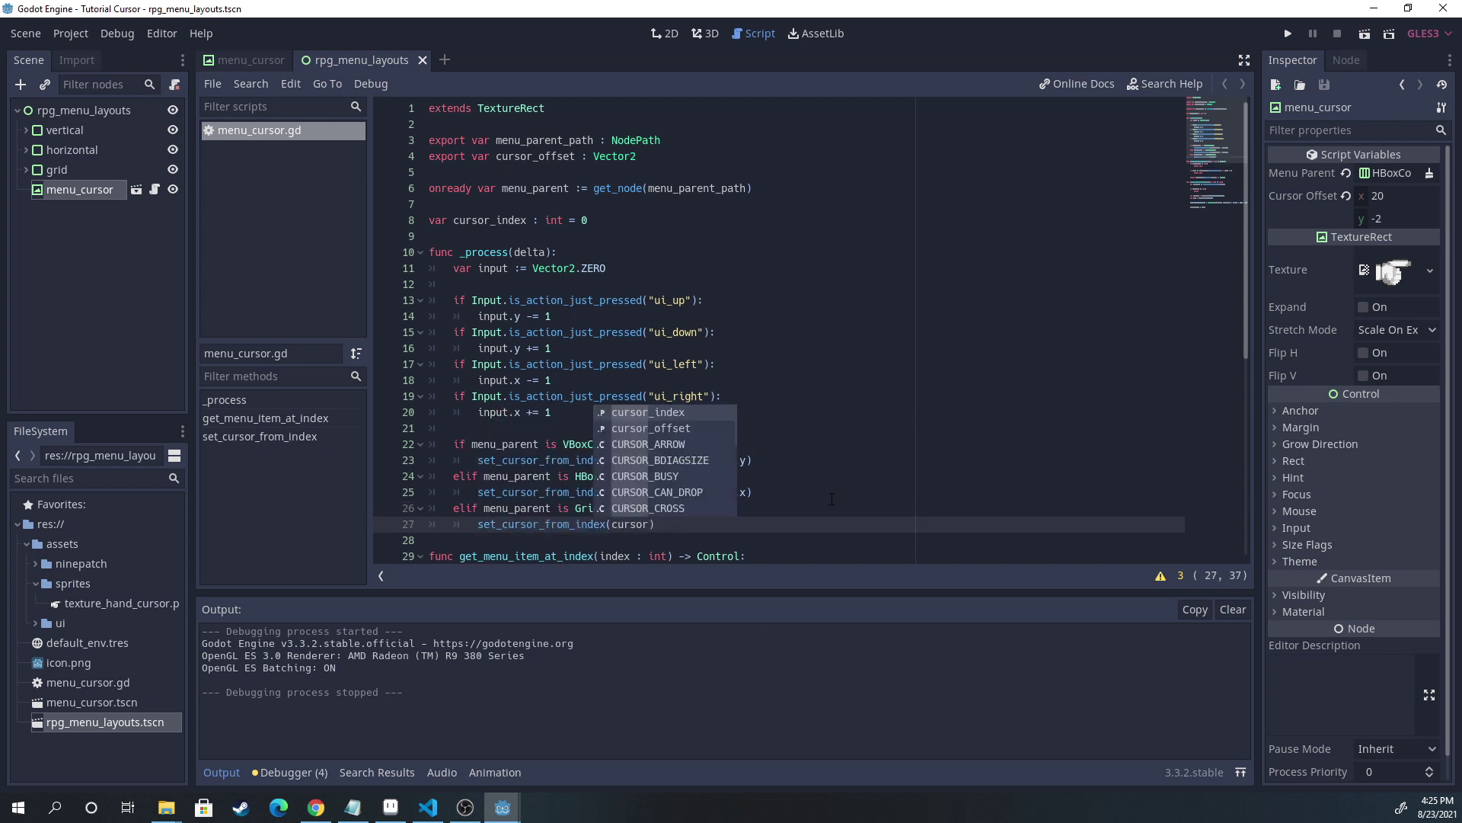
pyautogui.press('Return')
pyautogui.write('+ input.x + input.y * menu_pa')
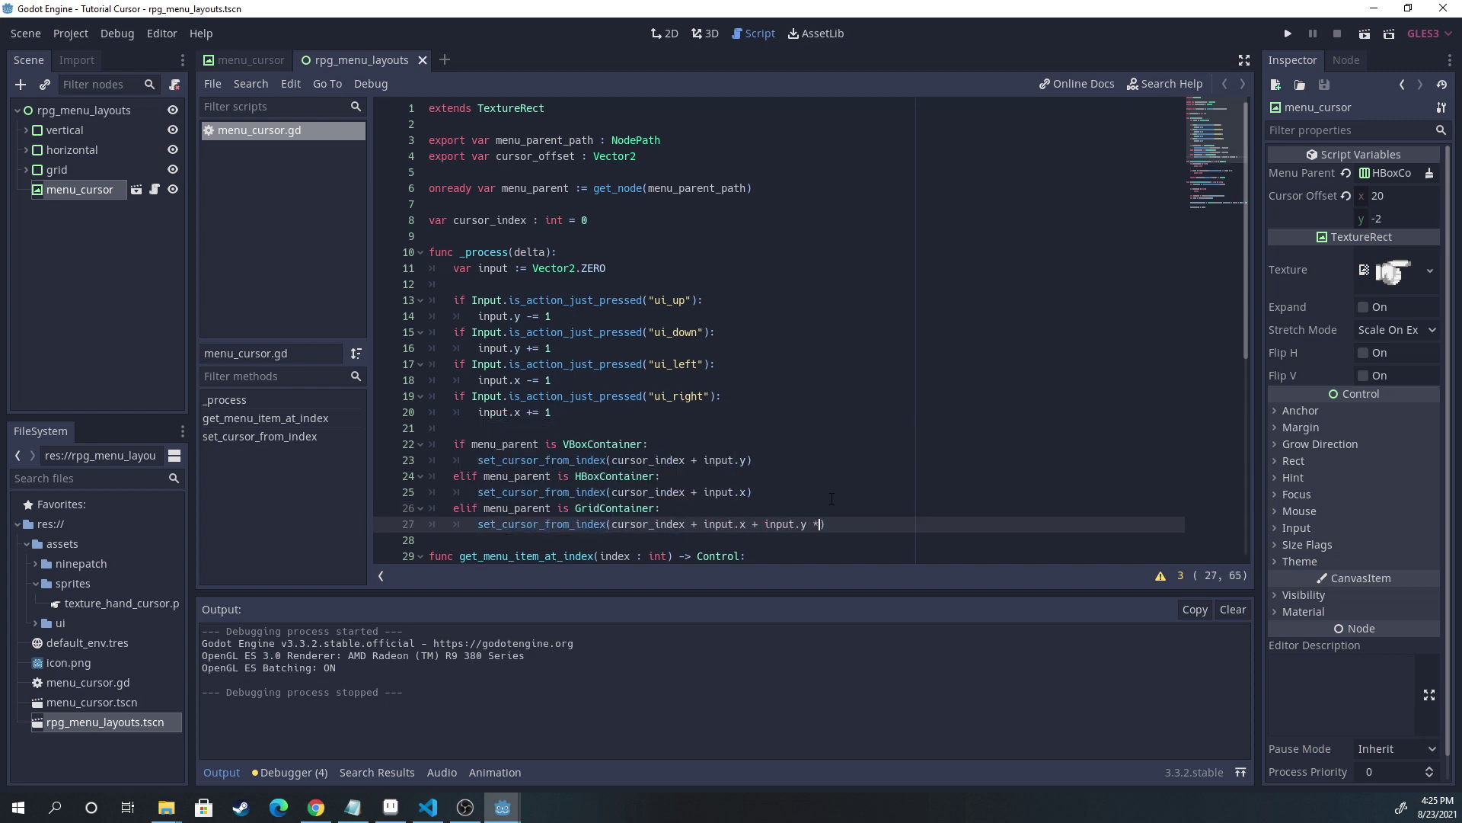
pyautogui.write('rent.columns')
pyautogui.click(664, 34)
# Step: Set Menu Parent Path to the GridContainer and launch the game
pyautogui.click(1391, 173)
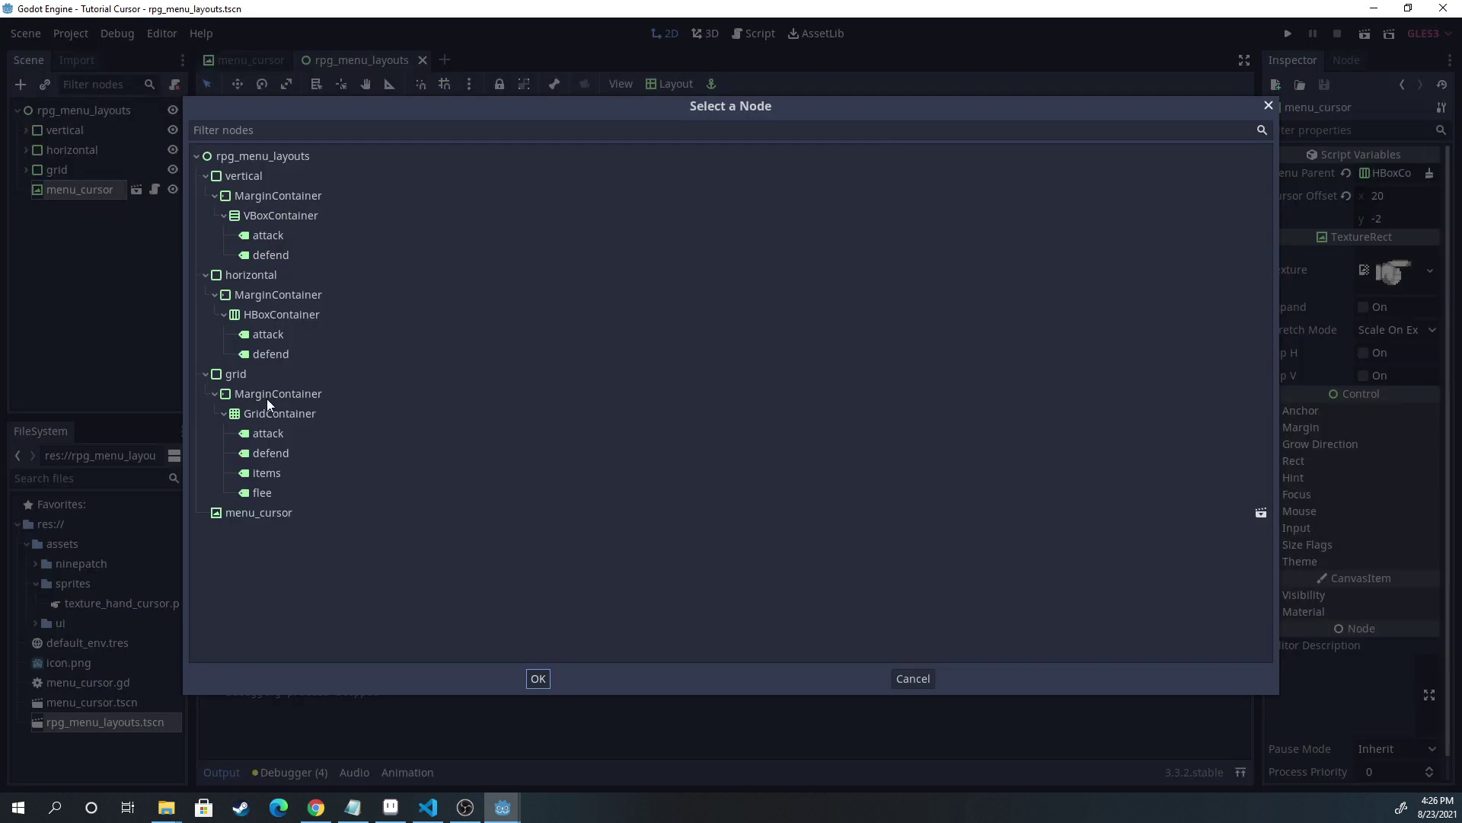
pyautogui.click(308, 415)
pyautogui.click(537, 679)
pyautogui.click(1359, 35)
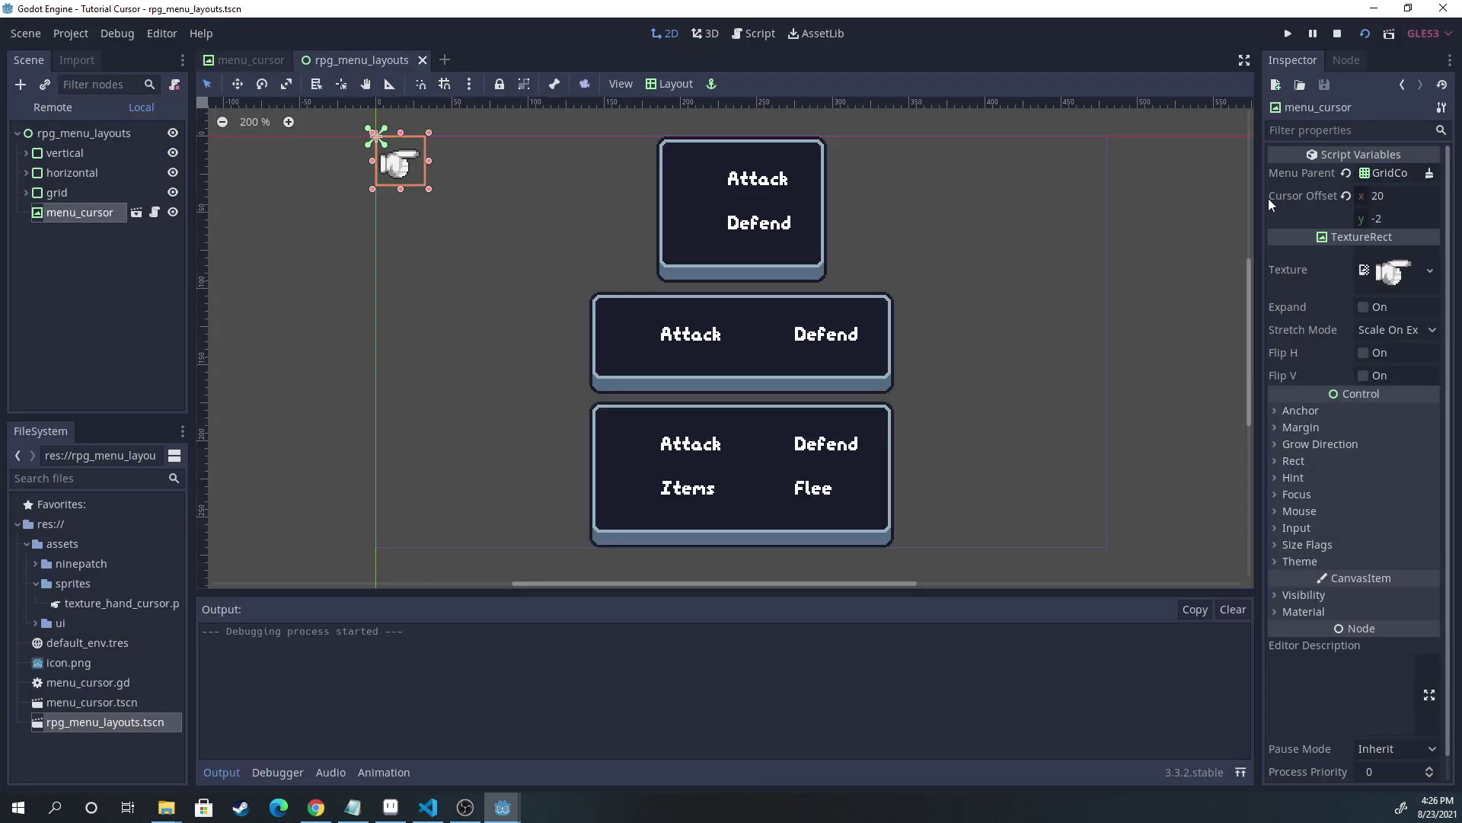
# Step: Move the hand around Attack, Defend, Items and Flee with the arrow keys
pyautogui.press('Right')
pyautogui.press('Down')
pyautogui.press('Left')
pyautogui.press('Up')
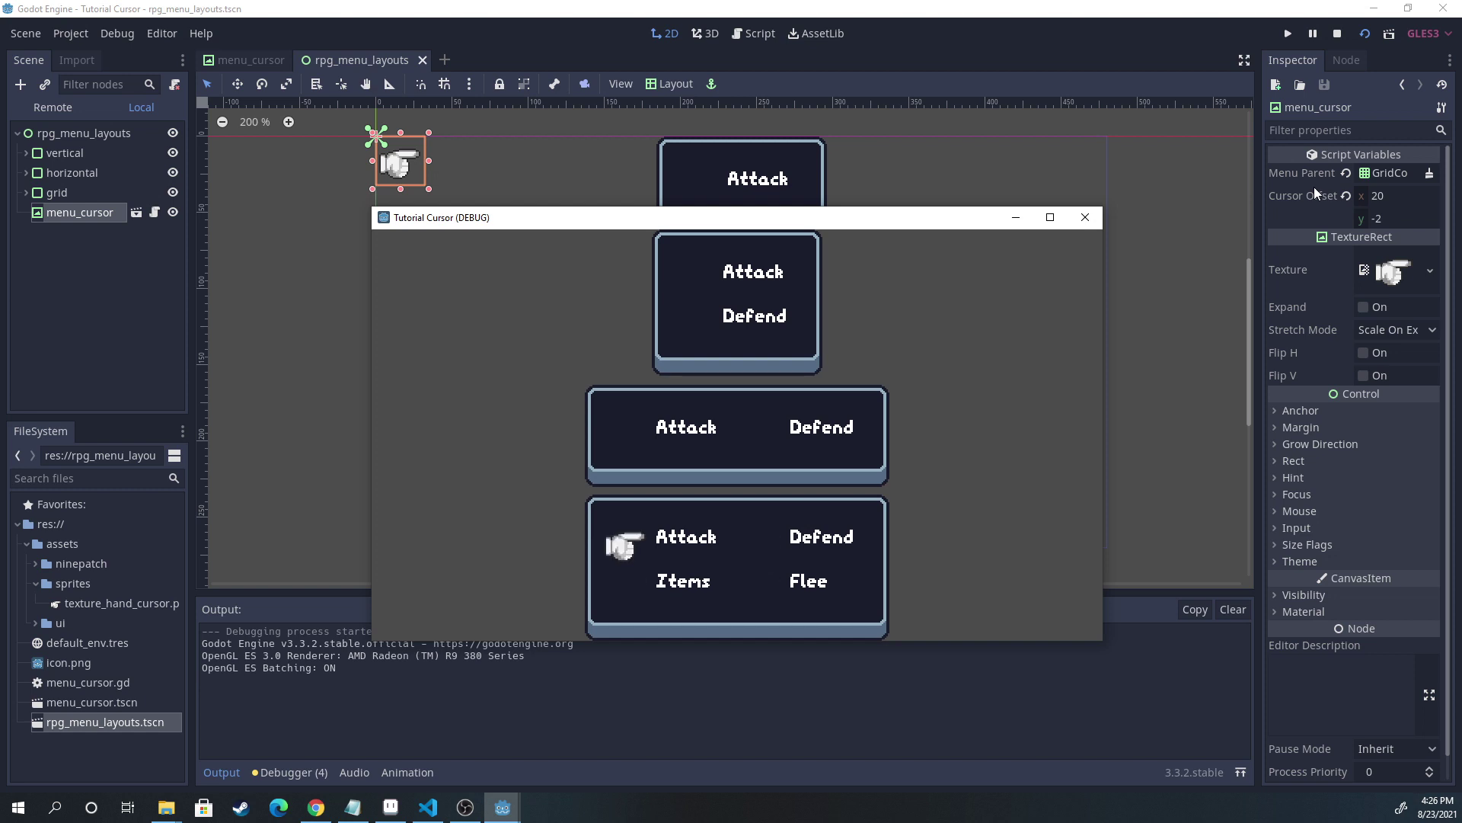
pyautogui.press('Down')
pyautogui.press('Right')
pyautogui.press('Up')
pyautogui.press('Down')
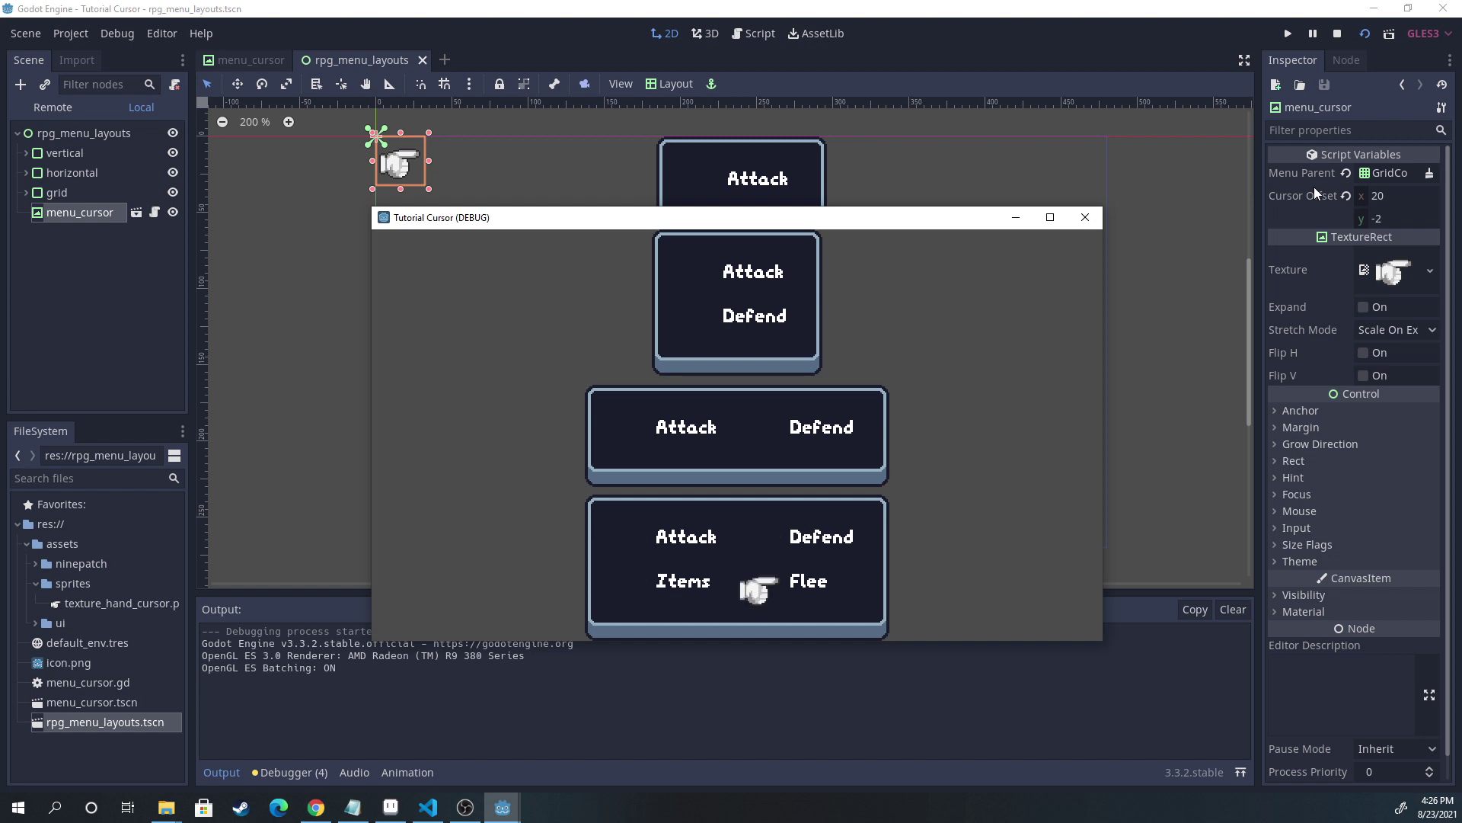
pyautogui.press('Left')
pyautogui.press('Up')
pyautogui.press('Down')
pyautogui.press('Right')
pyautogui.press('Left')
pyautogui.press('Right')
pyautogui.press('Left')
pyautogui.press('Right')
pyautogui.press('Right')
pyautogui.press('Right')
pyautogui.write('item')
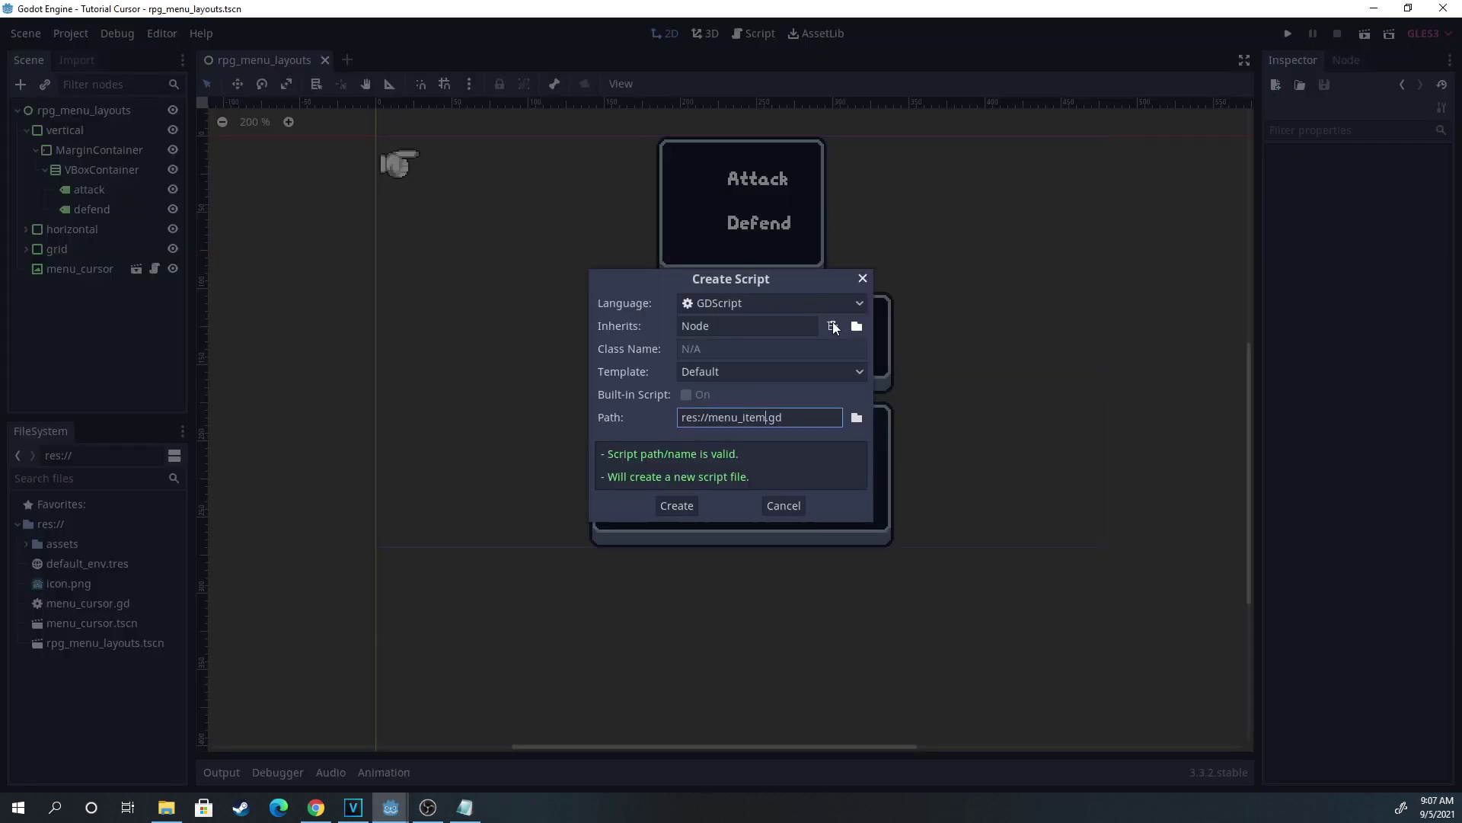
# Step: Create menu_item.gd with signal cursor_selected and cursor_select() that prints name and emits it
pyautogui.click(749, 326)
pyautogui.write('Label  ')
pyautogui.write('signal c')
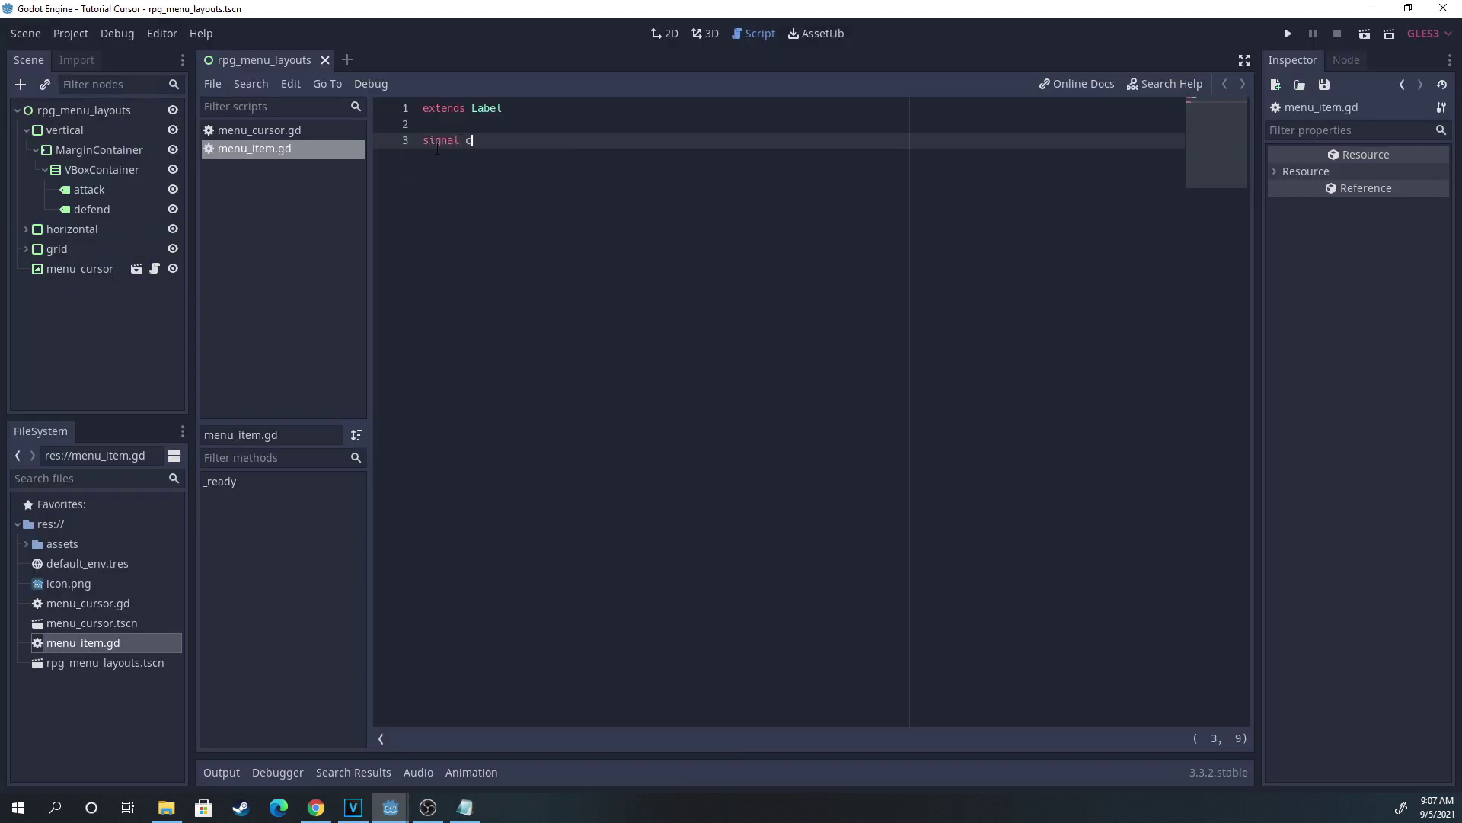
pyautogui.write('ursor_selected()')
pyautogui.press('Return')
pyautogui.press('Return')
pyautogui.write('func ')
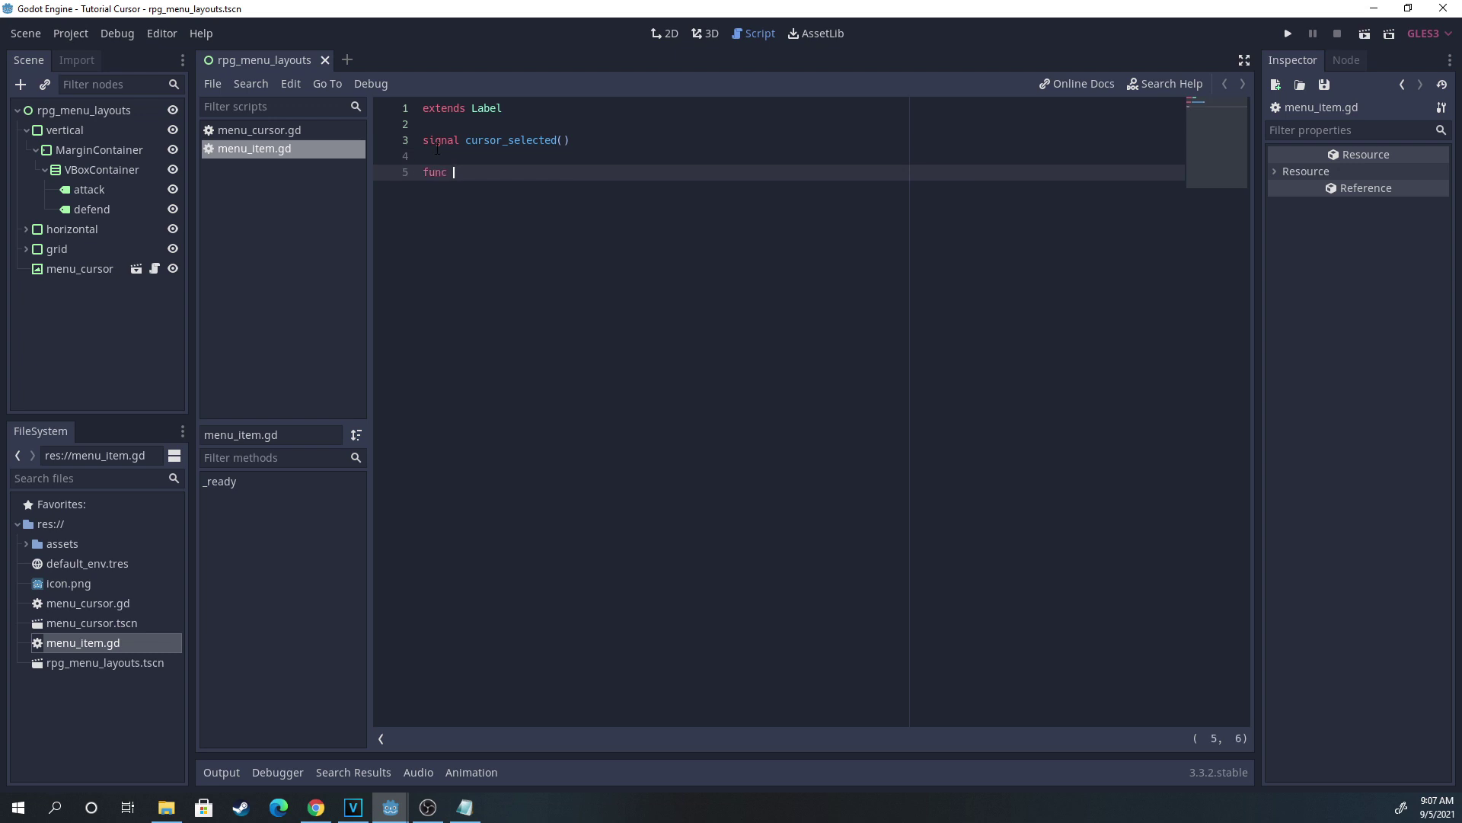
pyautogui.write('void:')
pyautogui.press('Return')
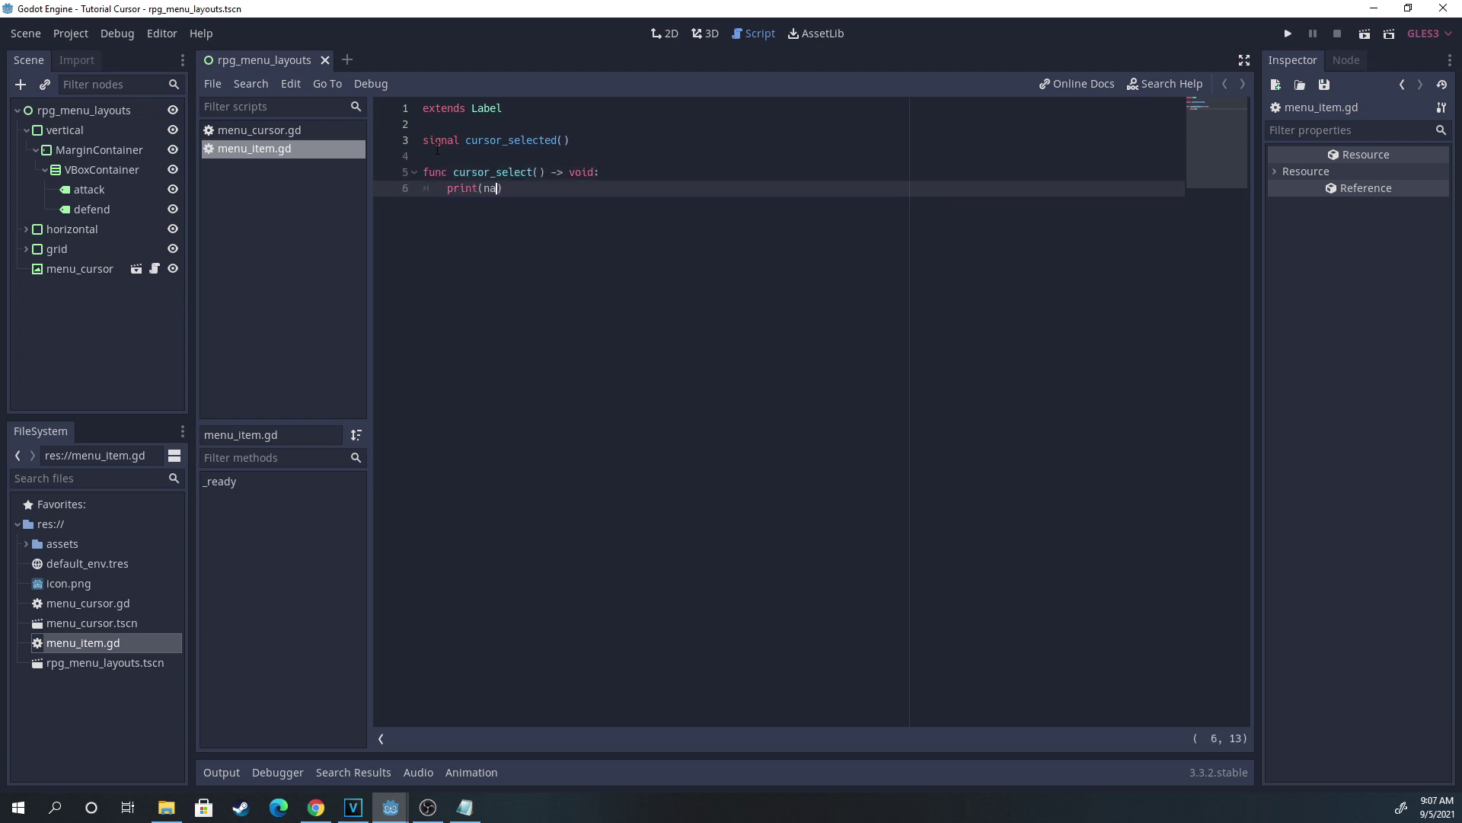
pyautogui.press('Return')
pyautogui.write('emit_signal')
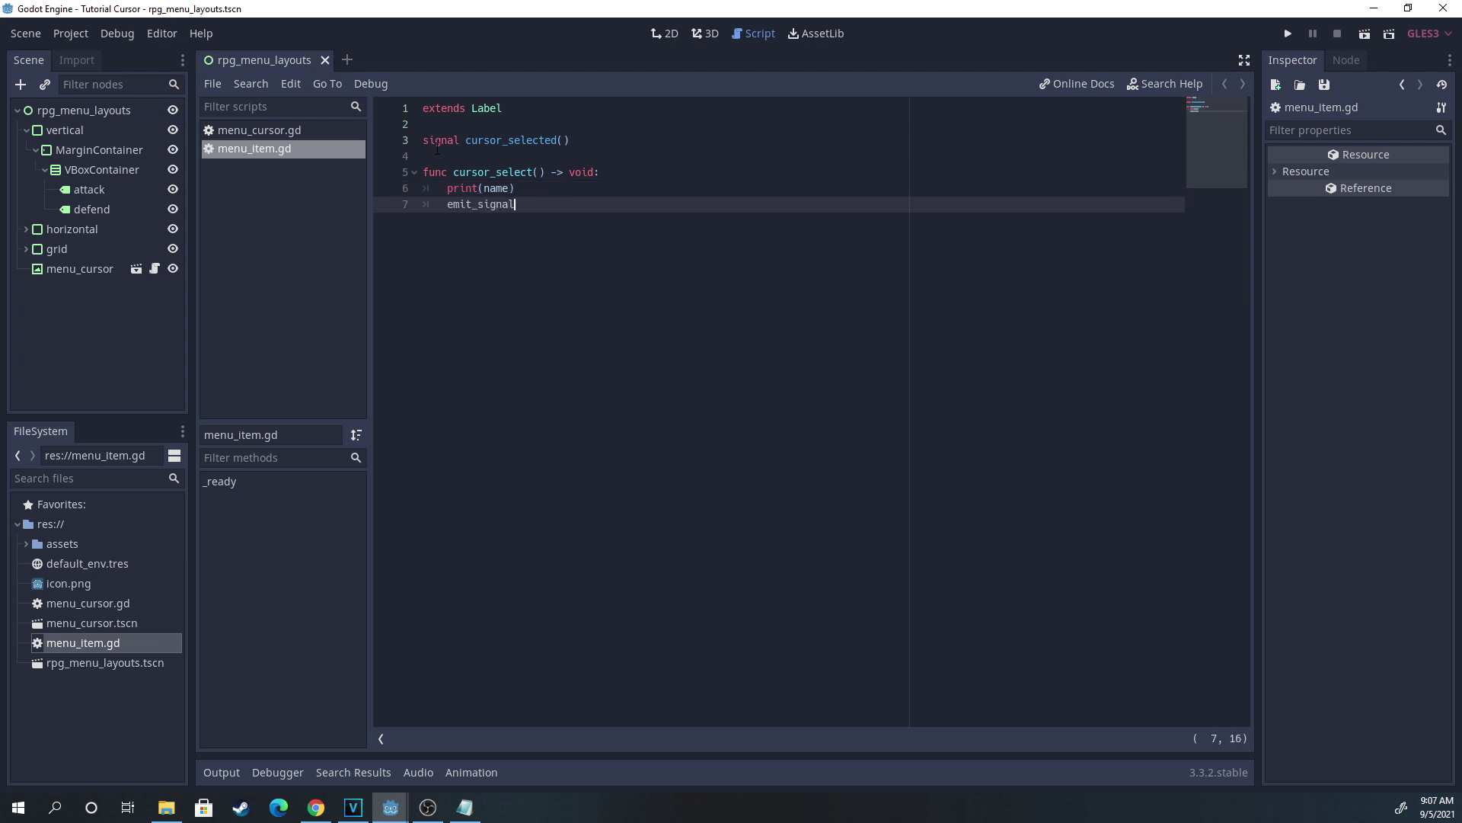
pyautogui.write('(')
pyautogui.press('Return')
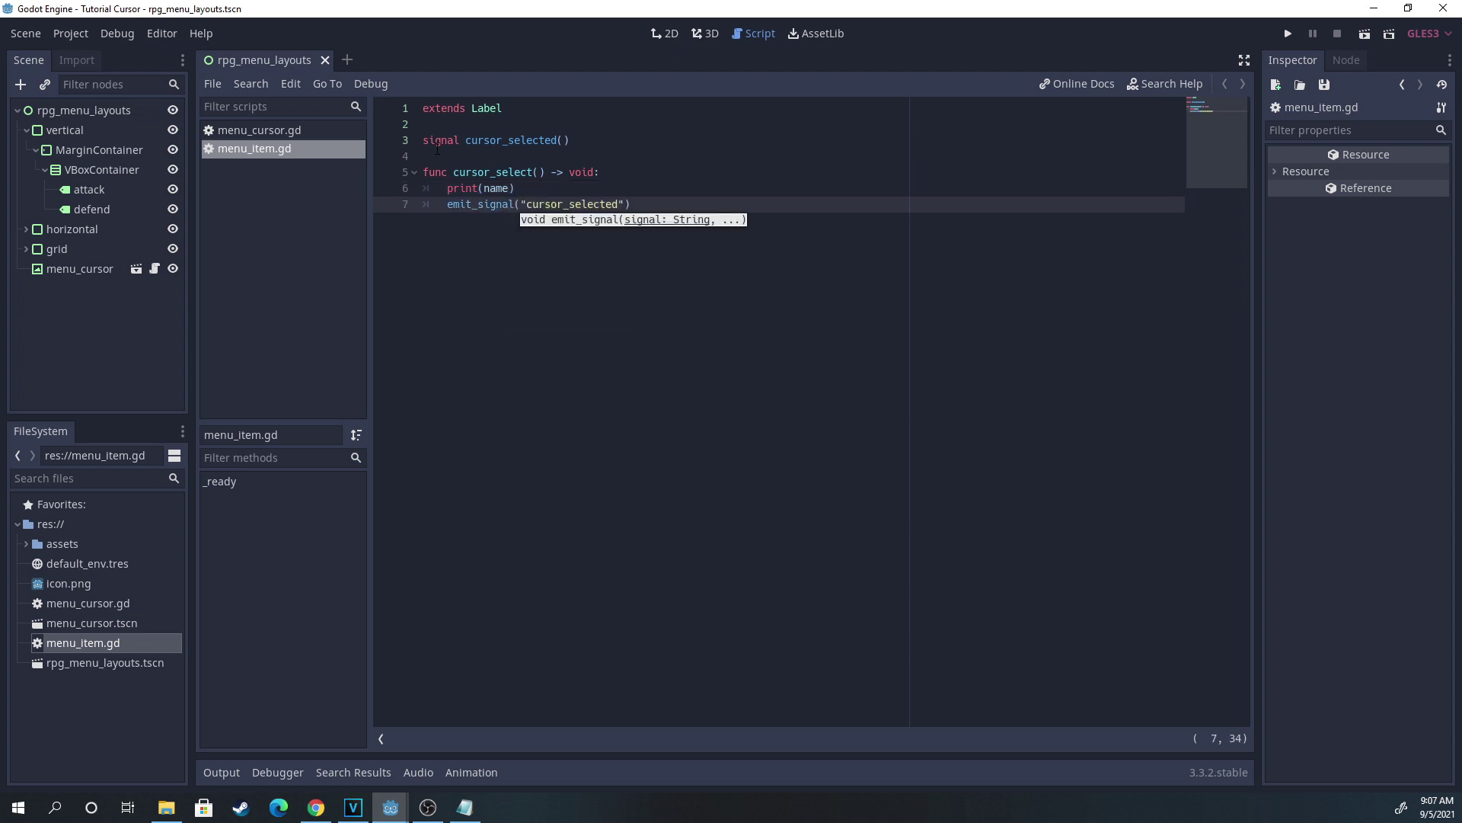
pyautogui.write(')')
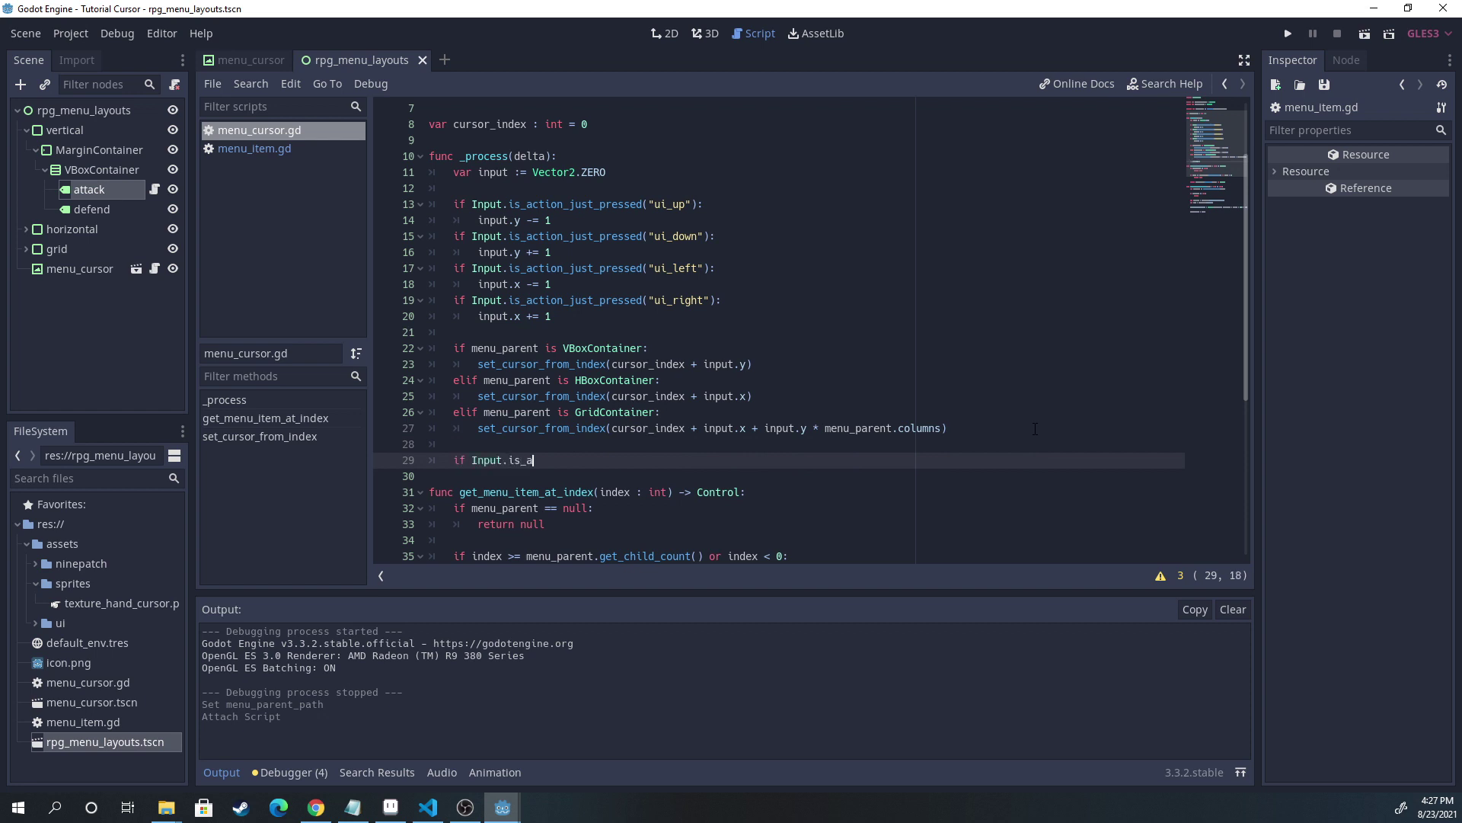
pyautogui.write('sed("ui_select')
pyautogui.write('):')
# Step: On ui_select, get the item at cursor_index, null- and has_method-check it, and call cursor_select()
pyautogui.press('Return')
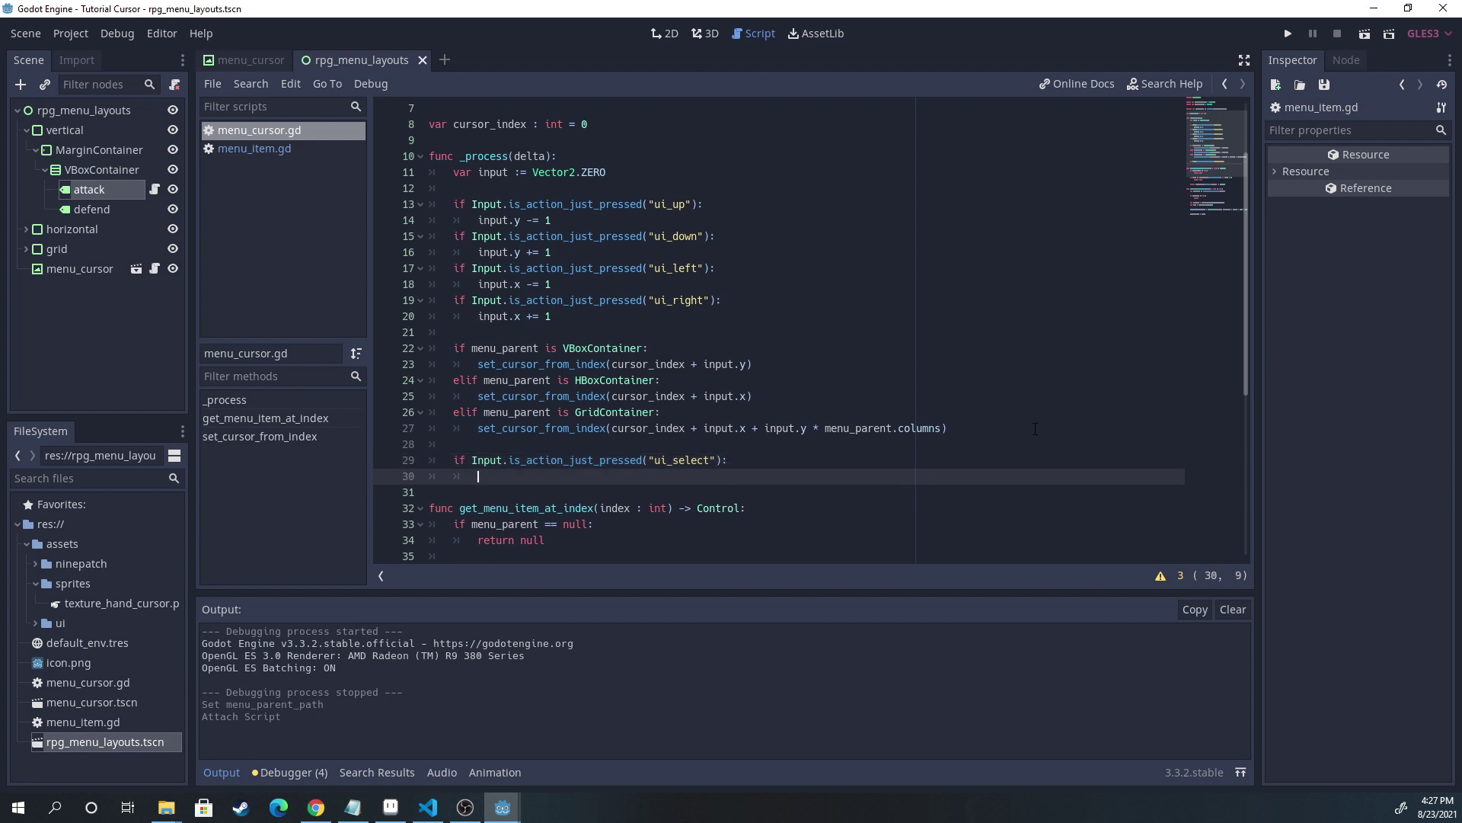
pyautogui.write('var current_menu_item := get')
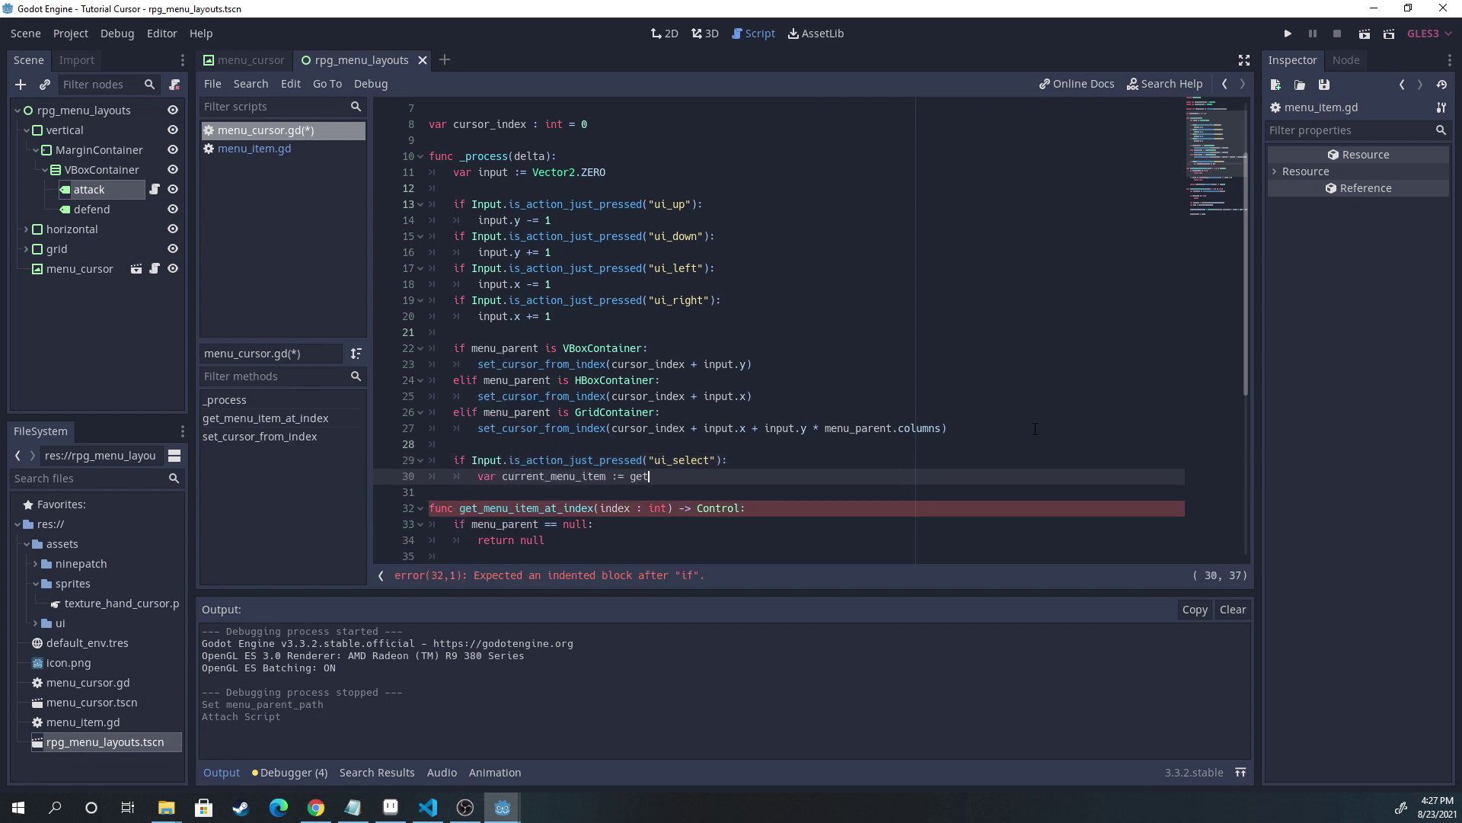
pyautogui.write('_menu')
pyautogui.press('Return')
pyautogui.write('index(cursor_index')
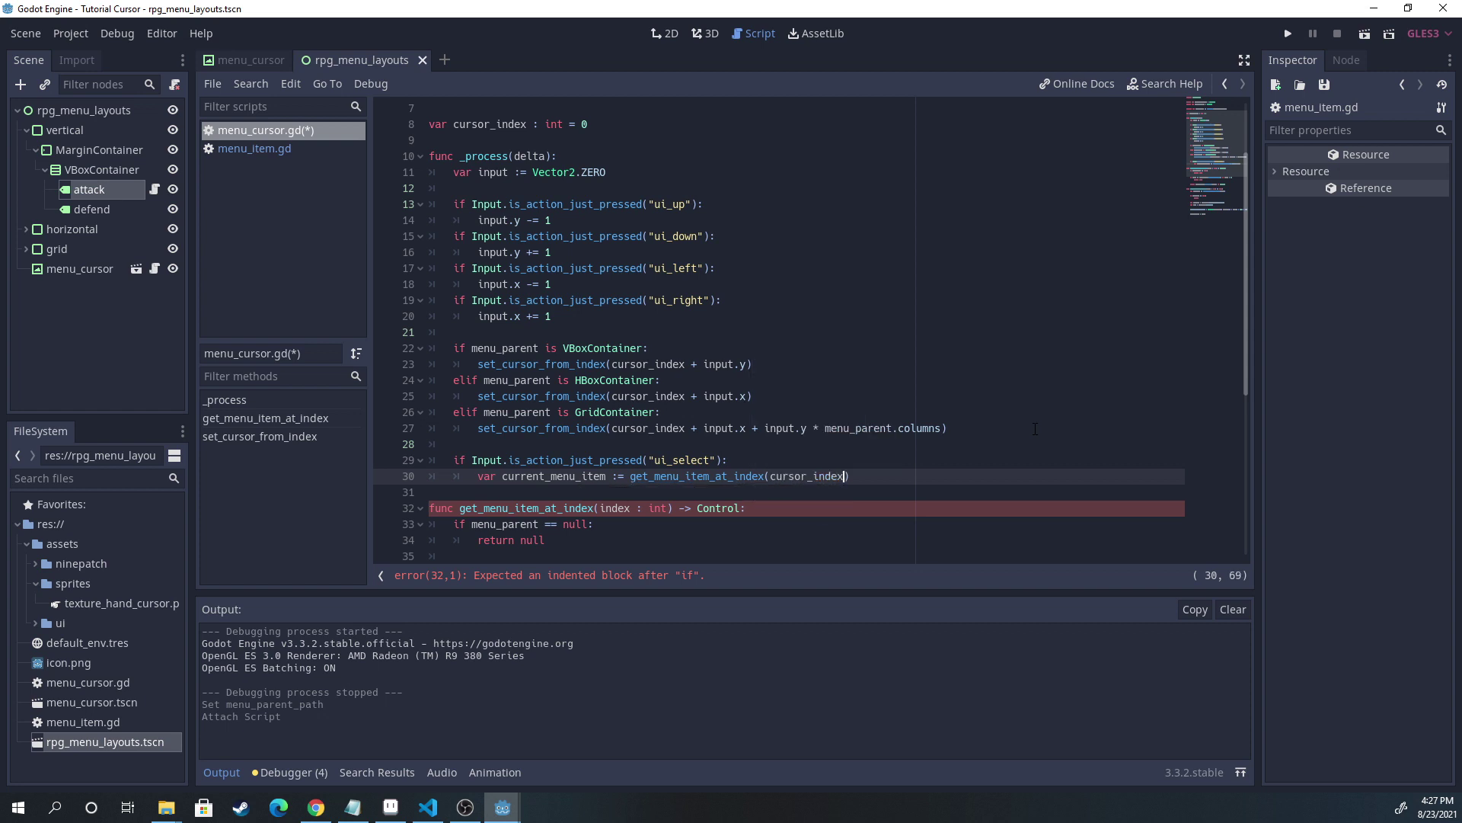
pyautogui.press('Right')
pyautogui.press('Return')
pyautogui.write('if current_menu_item != null')
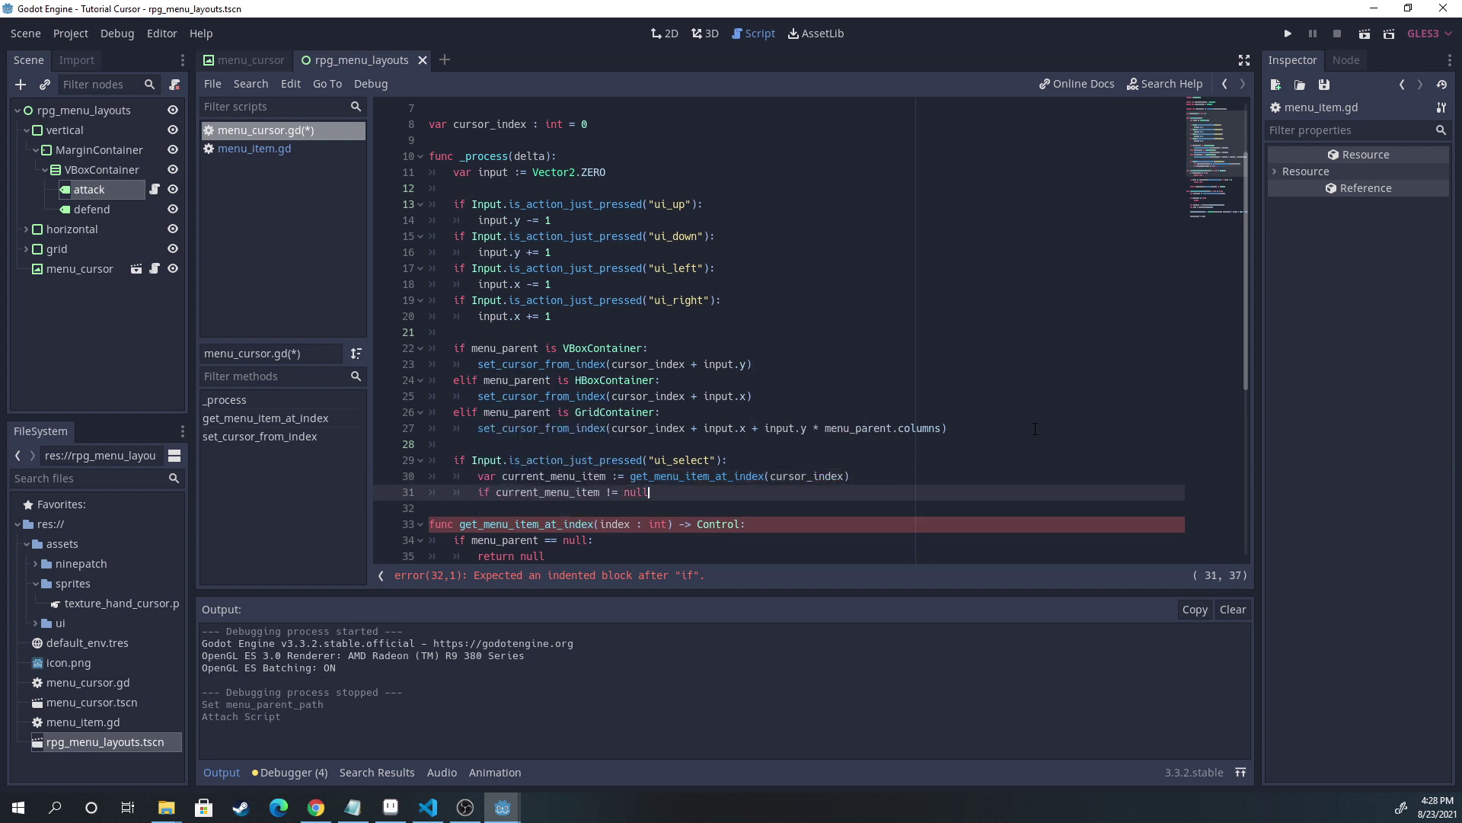
pyautogui.write(':')
pyautogui.press('Return')
pyautogui.write('urrent_')
pyautogui.press('Return')
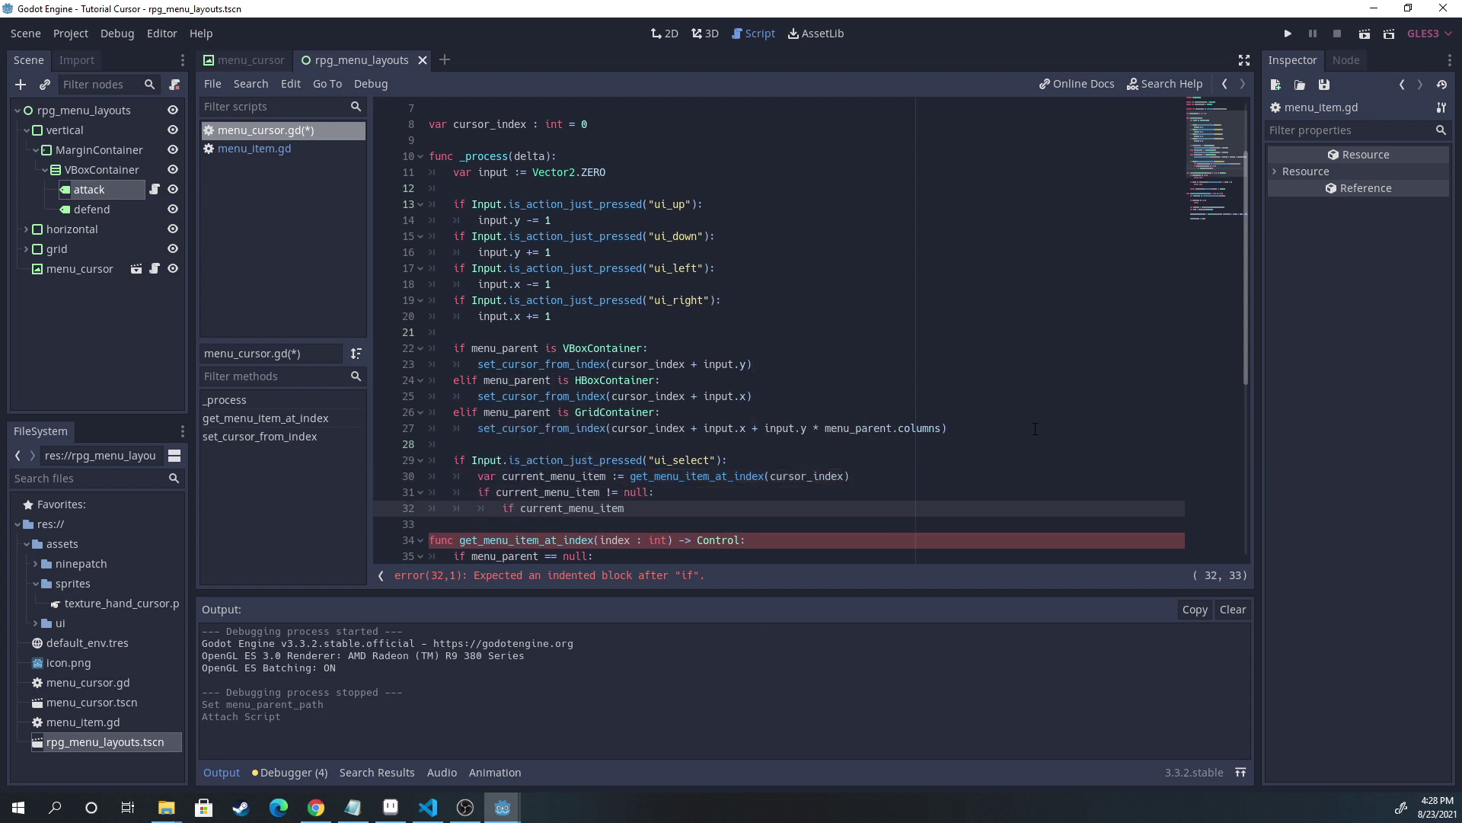
pyautogui.write('.has_method("cursor_select')
pyautogui.write('"):')
pyautogui.press('Return')
pyautogui.write('current_menu')
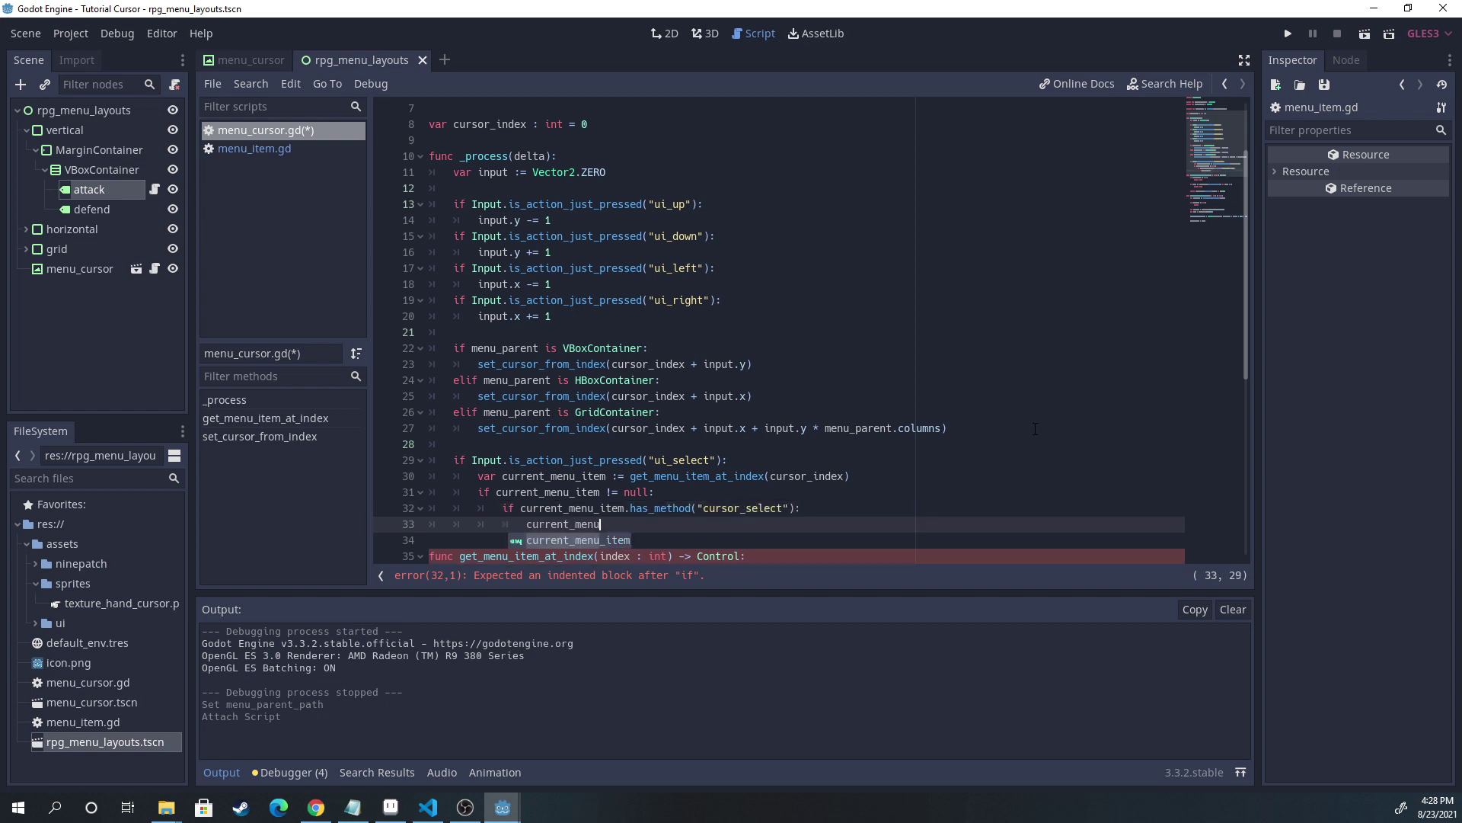
pyautogui.write('_item.cursor_select(')
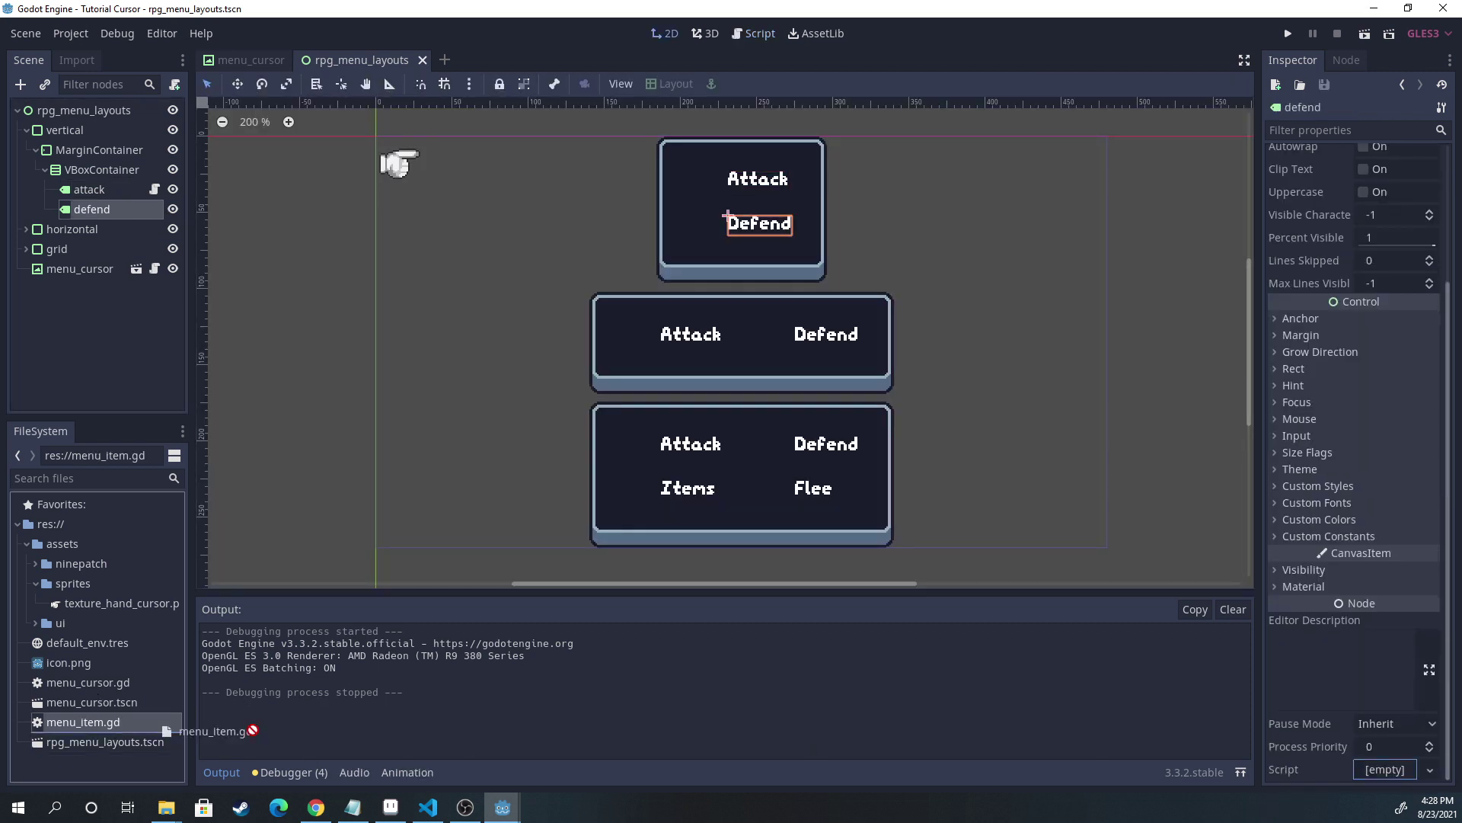
# Step: Attach menu_item.gd to the defend label and test moving the hand between Attack and Defend
pyautogui.moveTo(82, 721); pyautogui.dragTo(1396, 769)
pyautogui.click(1364, 33)
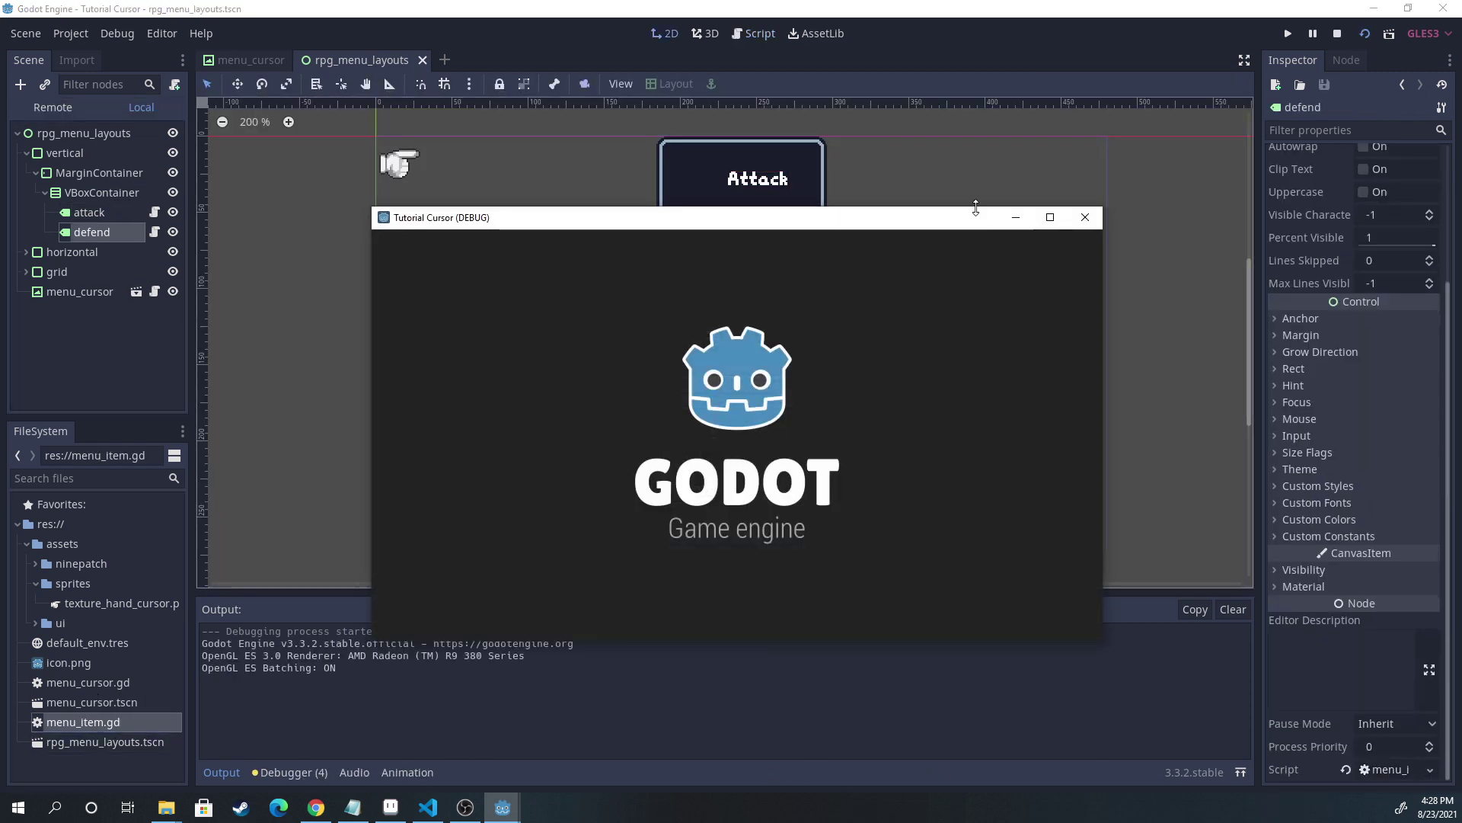
pyautogui.press('Down')
pyautogui.press('Up')
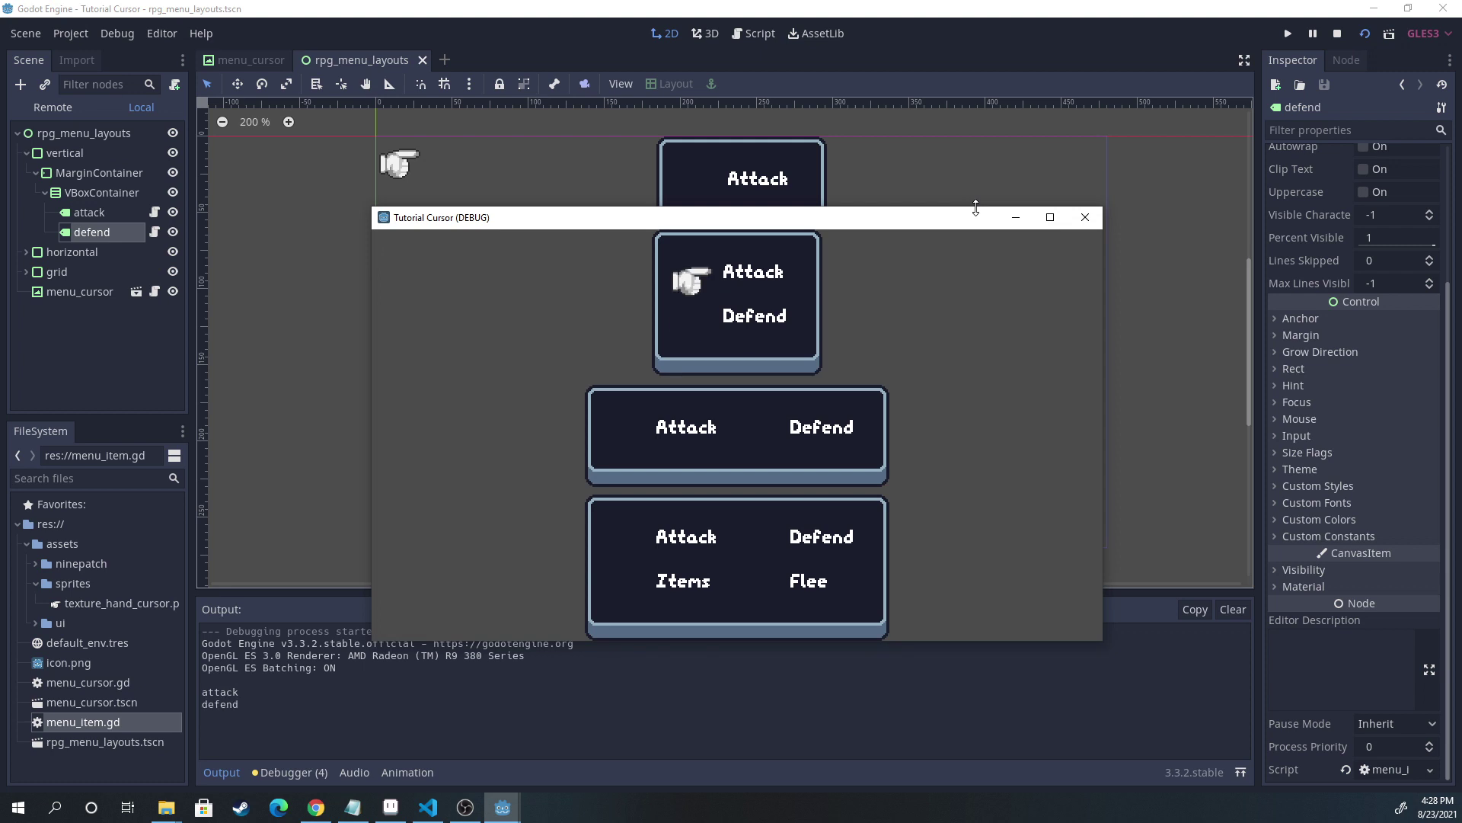
pyautogui.press('Down')
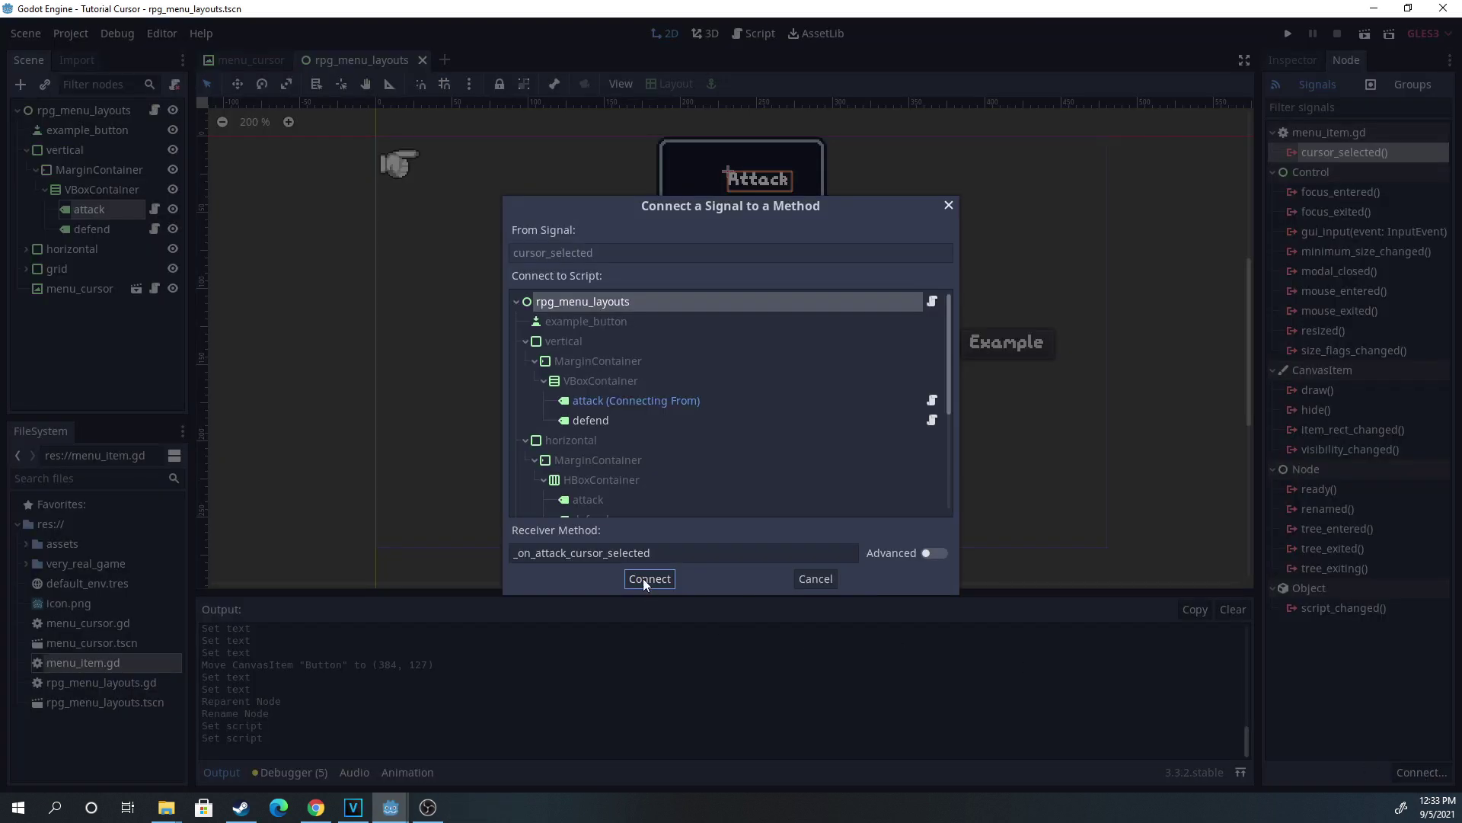
# Step: Connect attack's cursor_selected signal to a new handler and clear its placeholder body
pyautogui.click(649, 579)
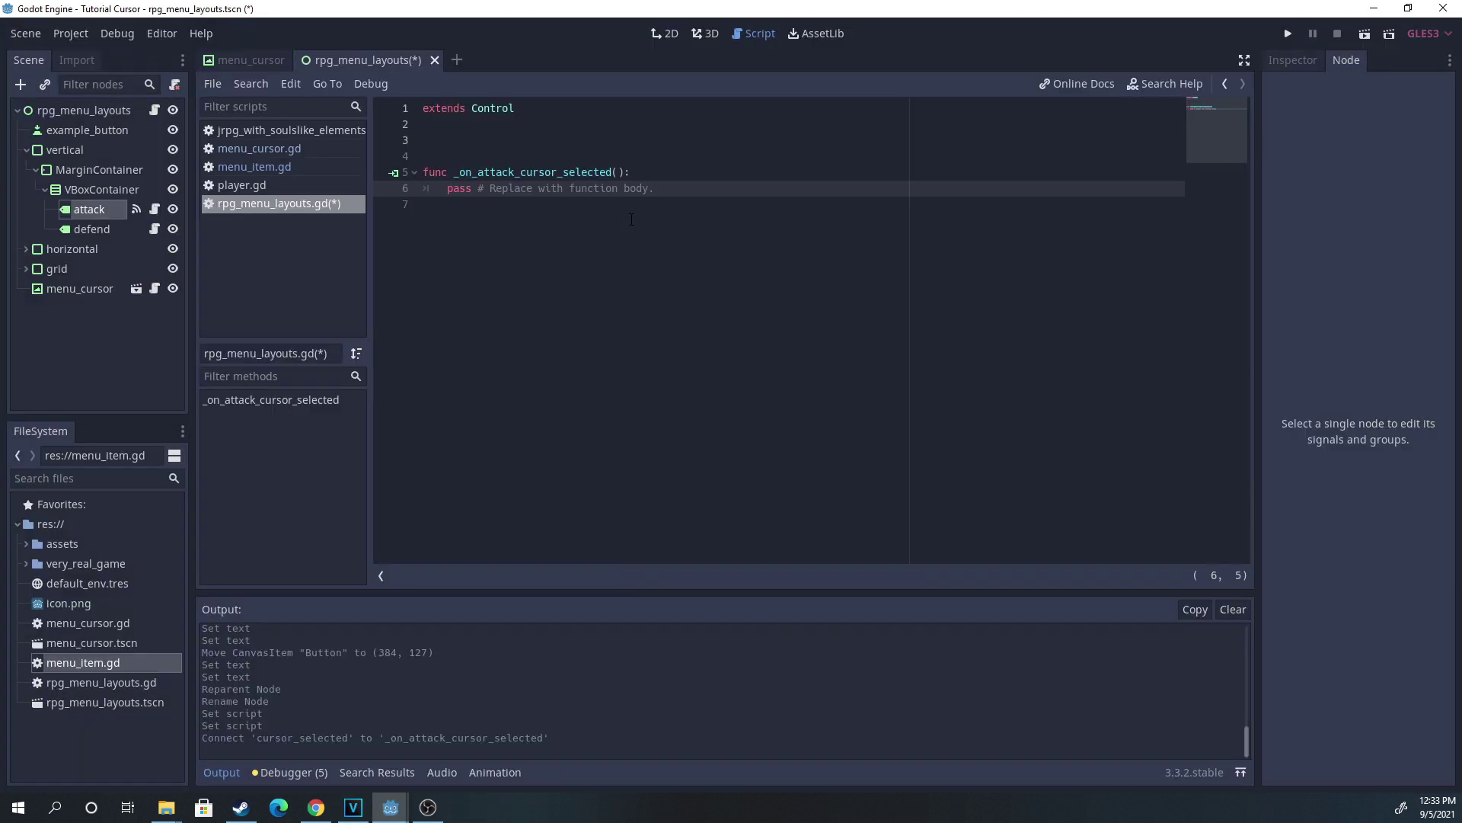
pyautogui.hotkey('shift', 'Home')
pyautogui.press('BackSpace')
pyautogui.write('print("Th')
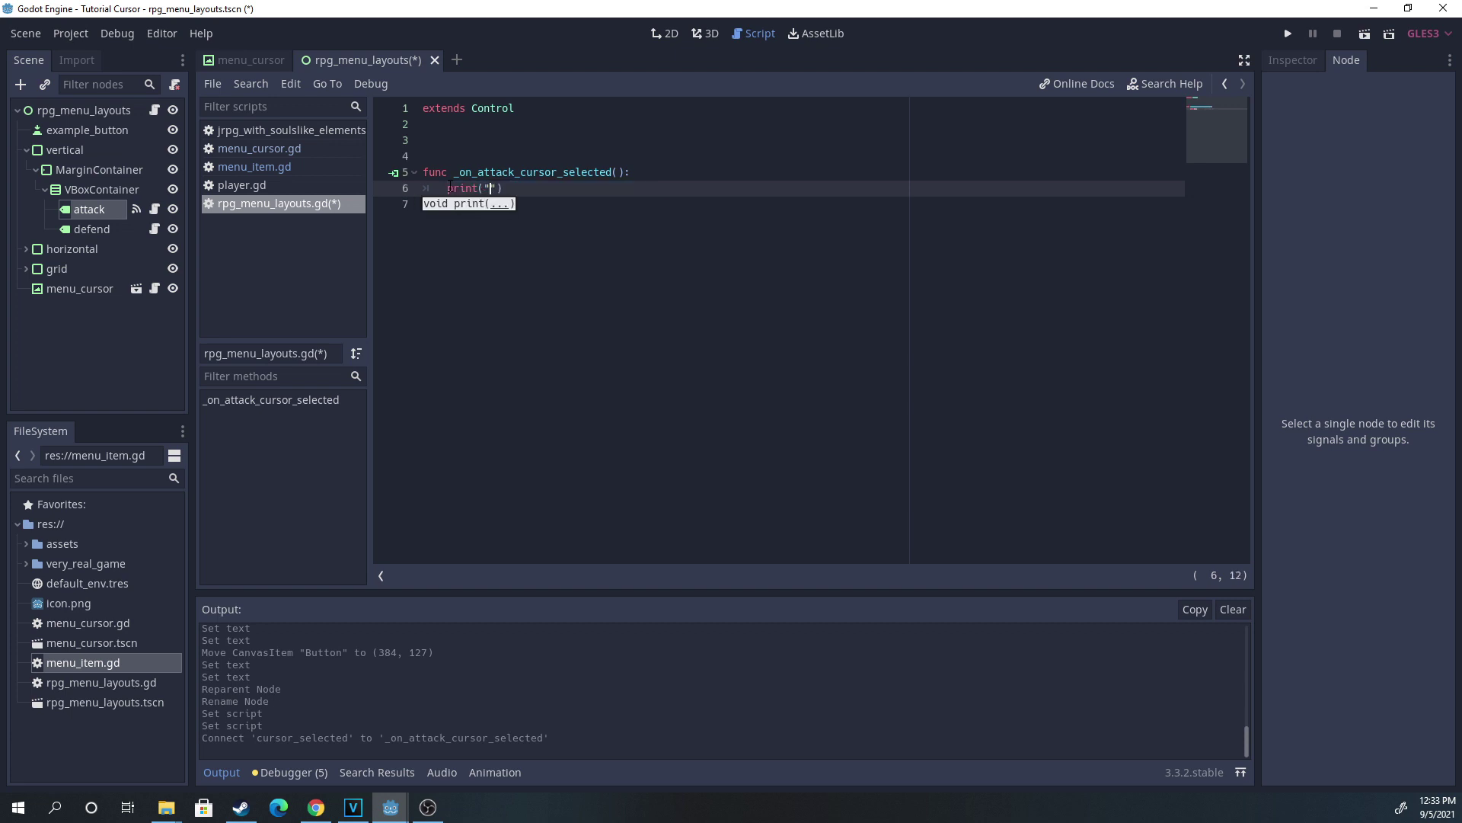
pyautogui.write('e attack butto')
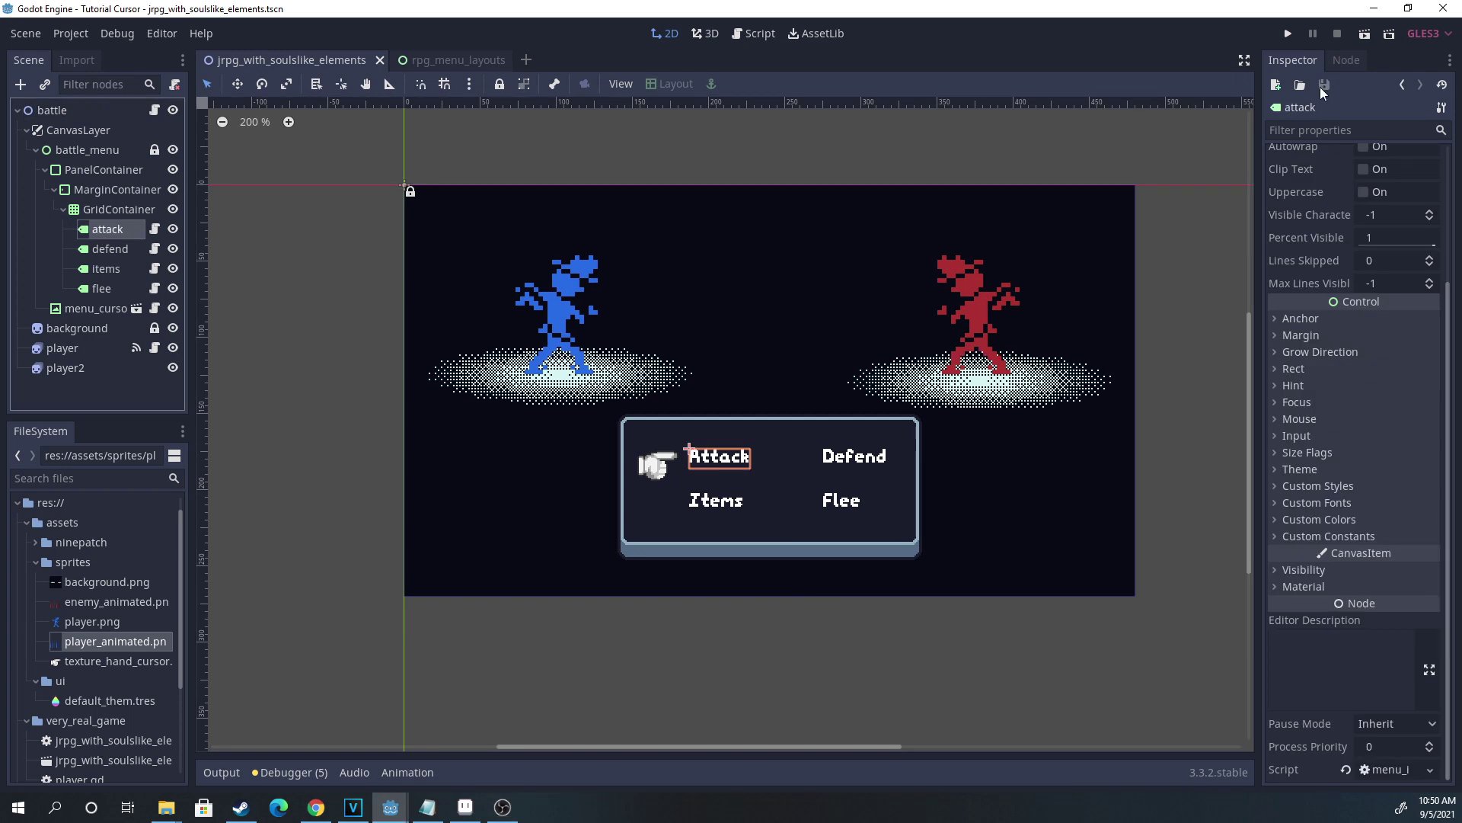
# Step: Connect cursor_selected to _on_attack_cursor_selected, replace its pass line, and test-run the battle
pyautogui.click(1422, 772)
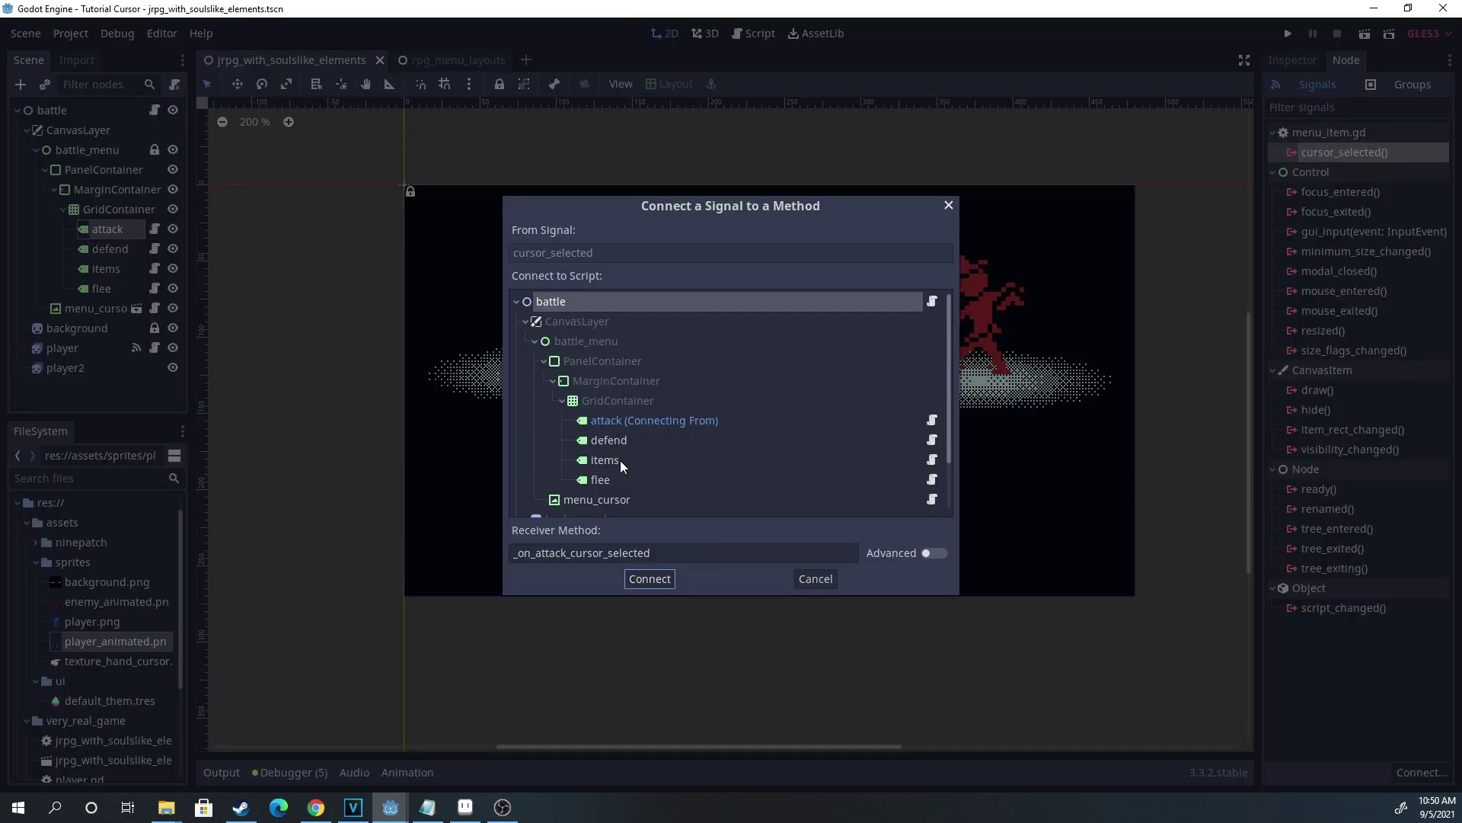
pyautogui.click(642, 580)
pyautogui.moveTo(651, 219); pyautogui.dragTo(447, 219)
pyautogui.write('player.')
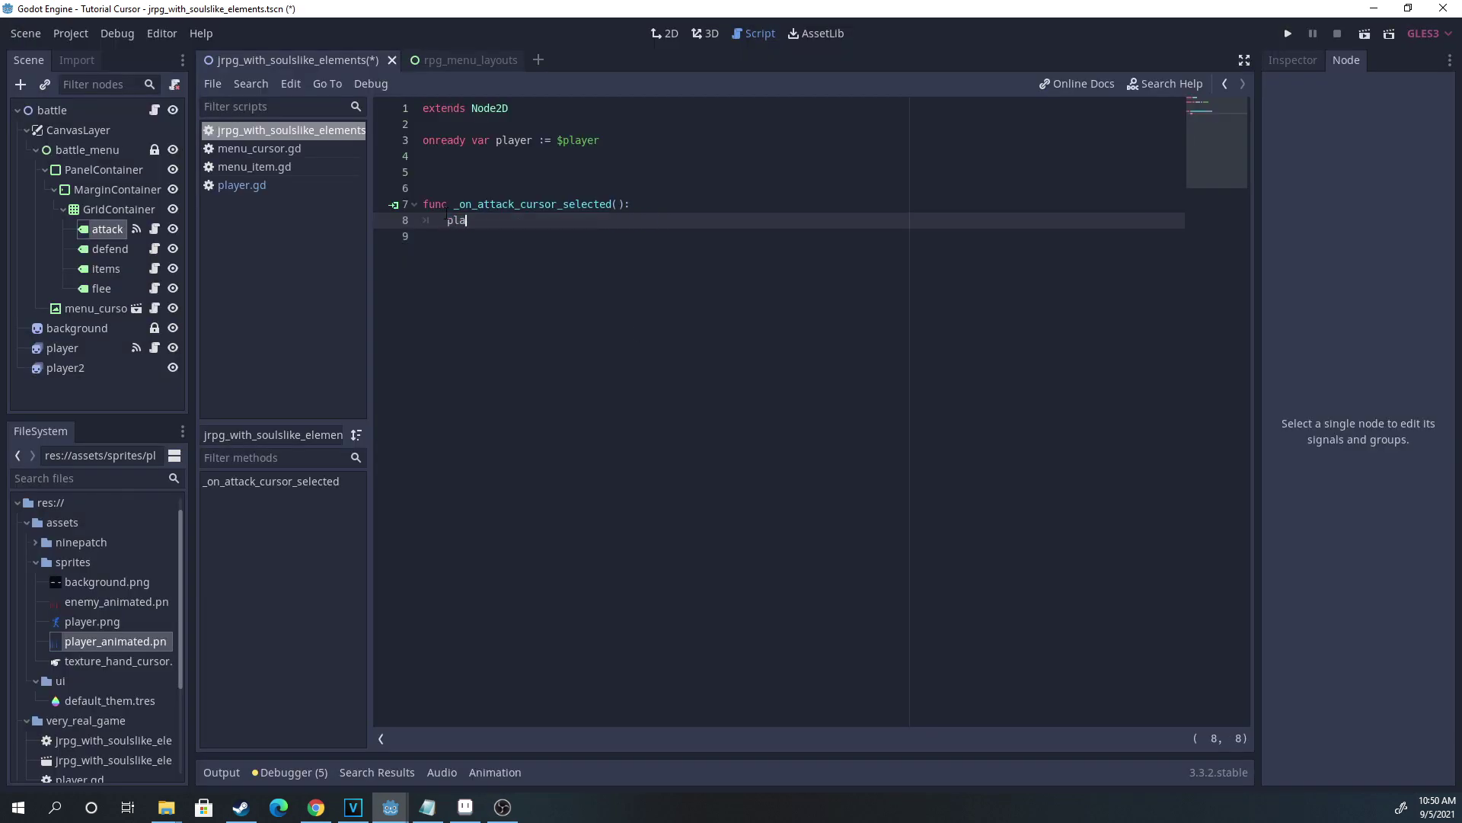
pyautogui.write('attack()')
pyautogui.press('F5')
pyautogui.press('Up')
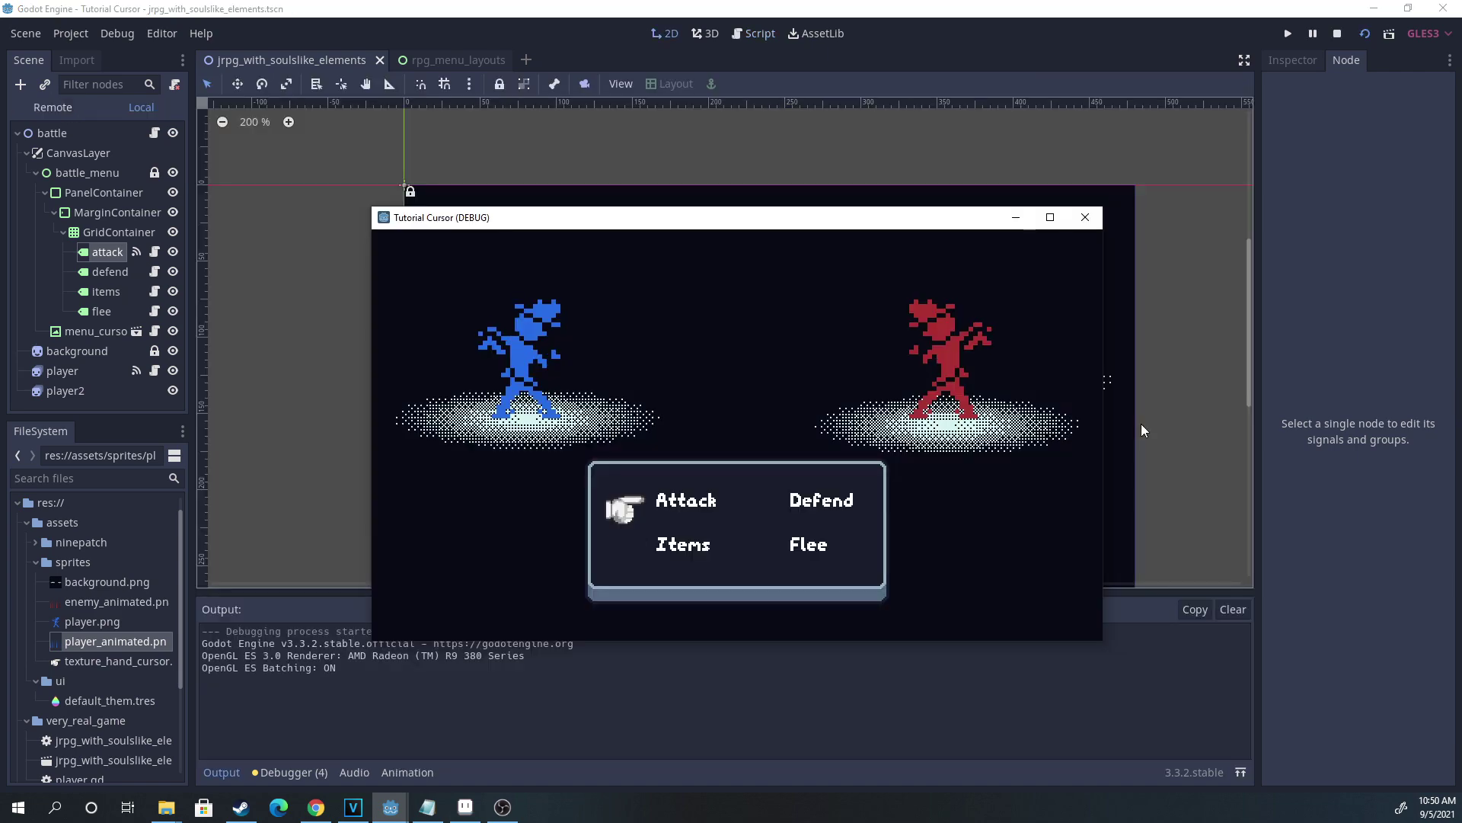